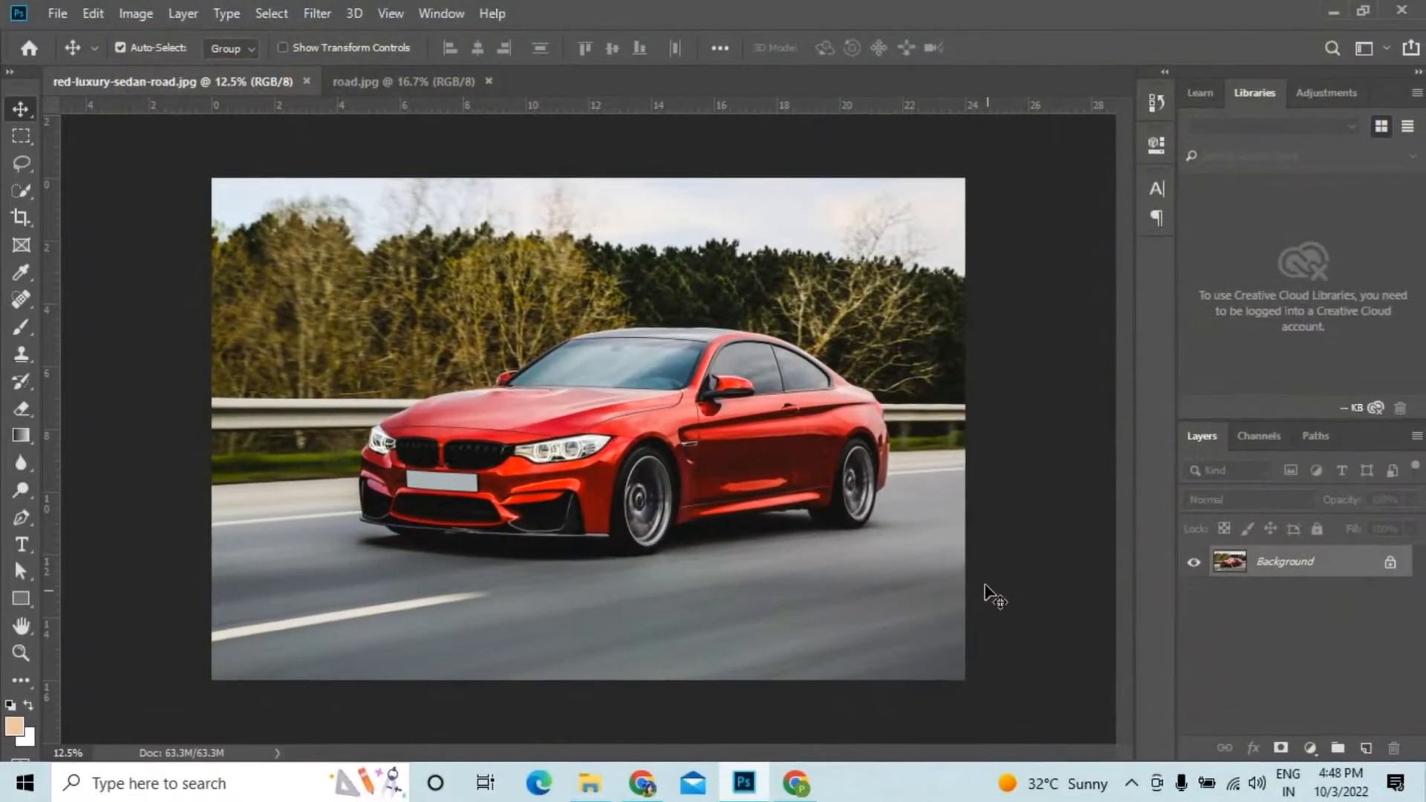
Start a Pen tool shape outline at the top of the car's windshield pillar and curve it onto the front roof edge.
key(ctrl+plus)
key(ctrl+plus)
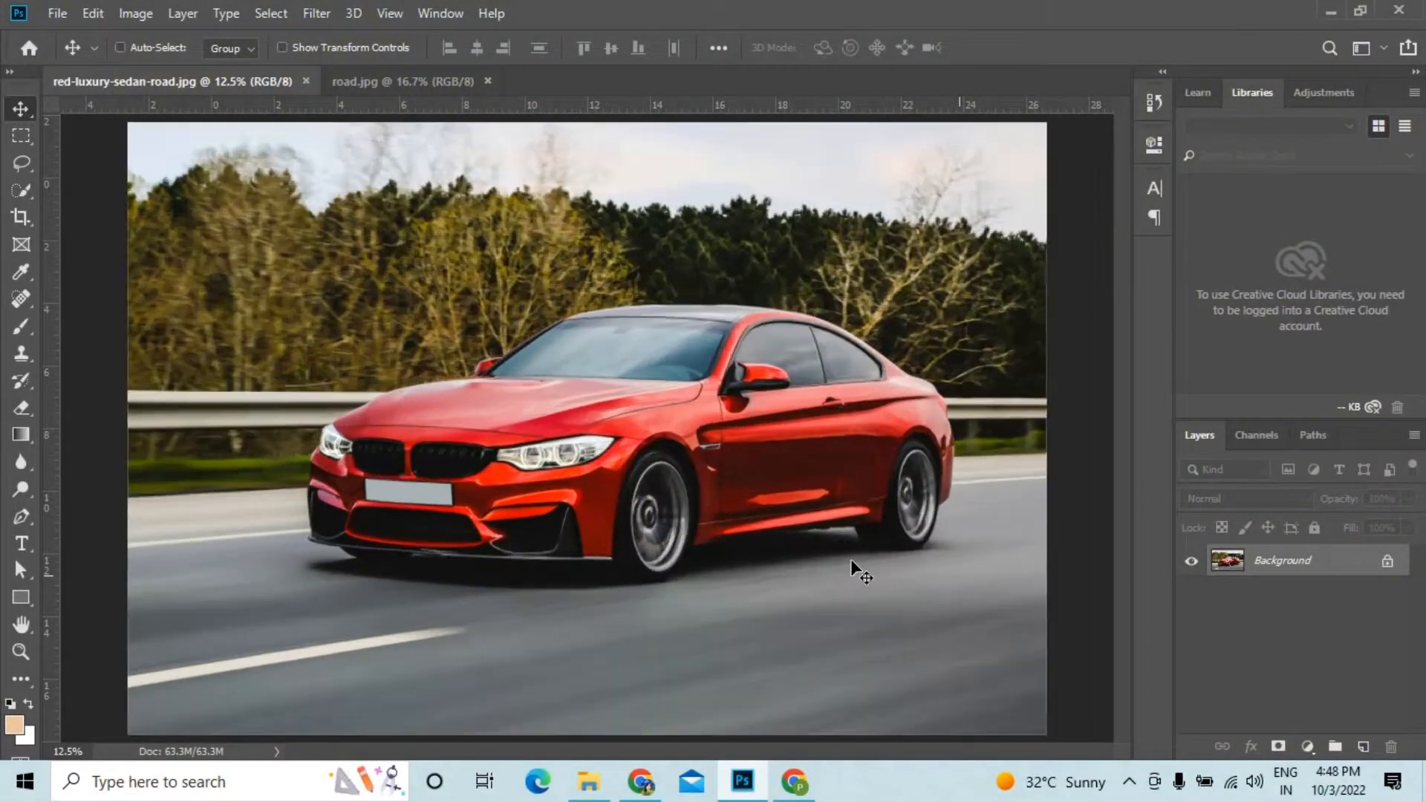
key(ctrl+minus)
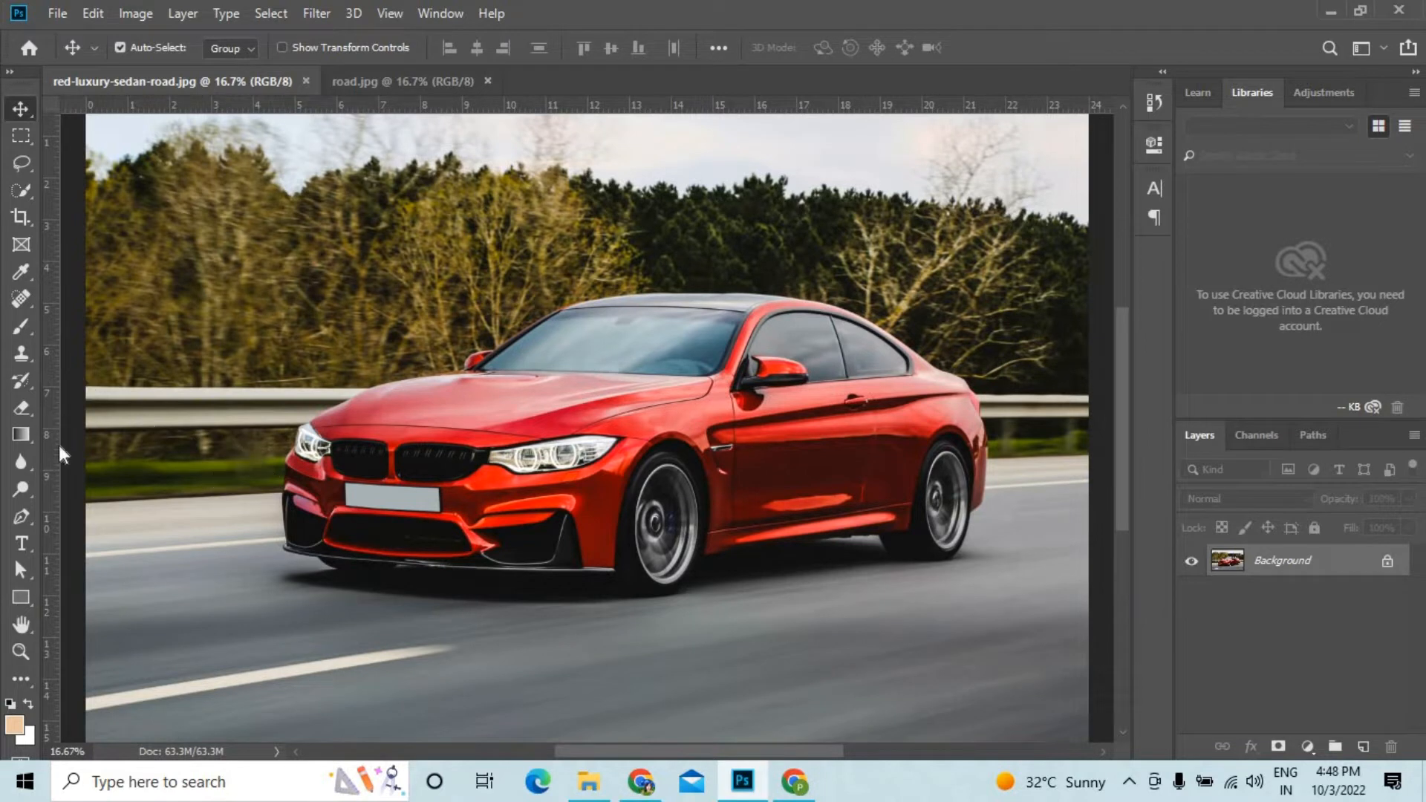
click(24, 519)
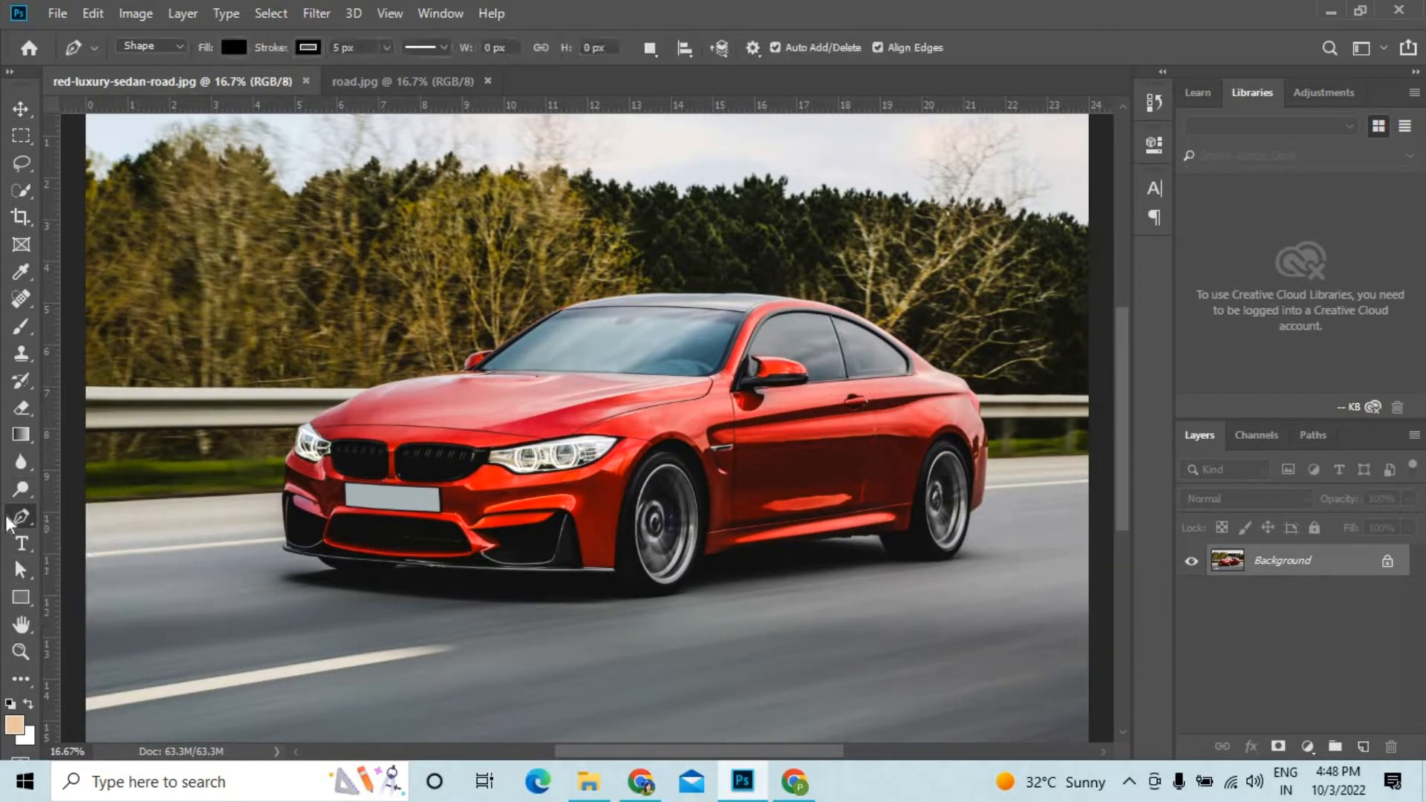
right_click(18, 518)
click(95, 519)
key(ctrl+plus)
key(ctrl+plus)
scroll(568, 361, up, 2)
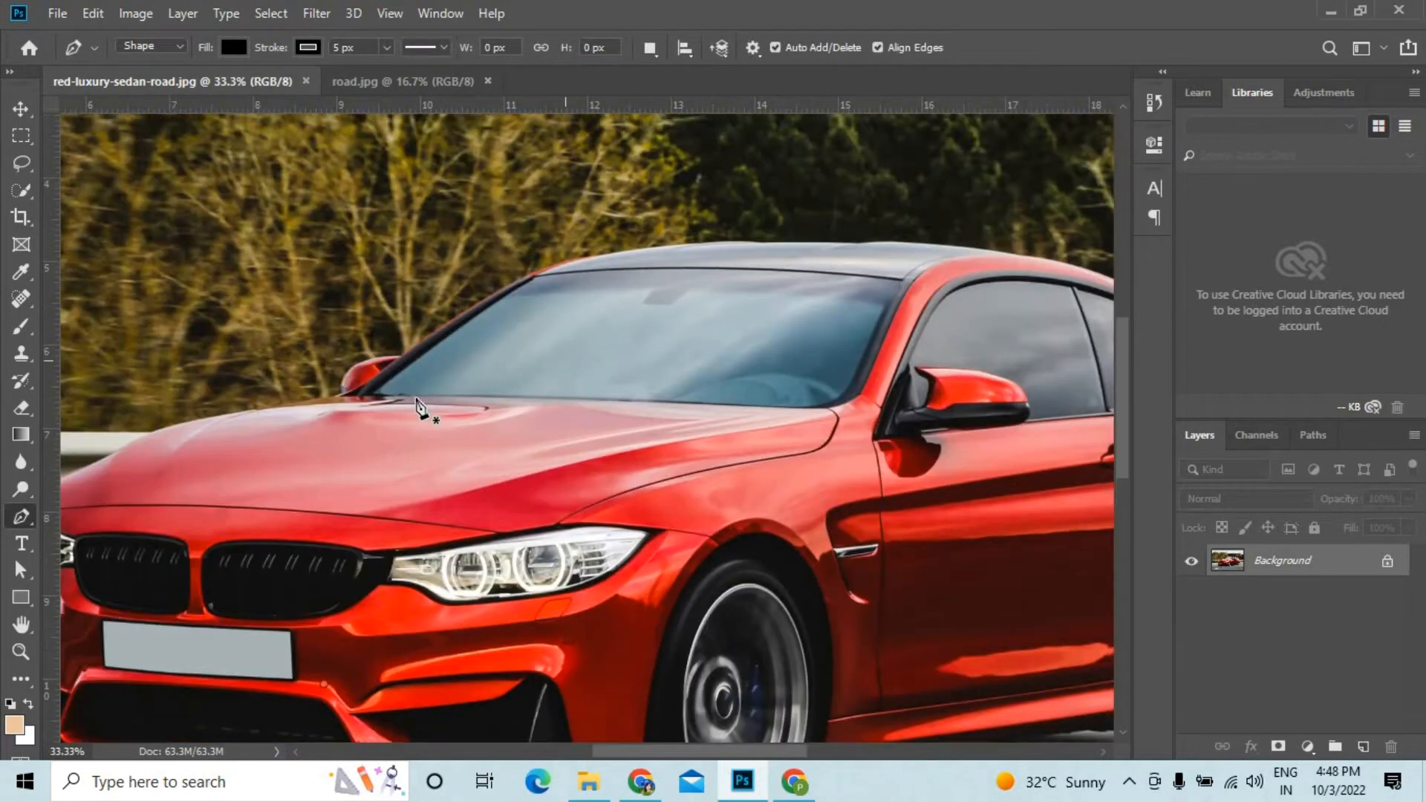
scroll(420, 408, up, 1)
key(ctrl+plus)
key(ctrl+plus)
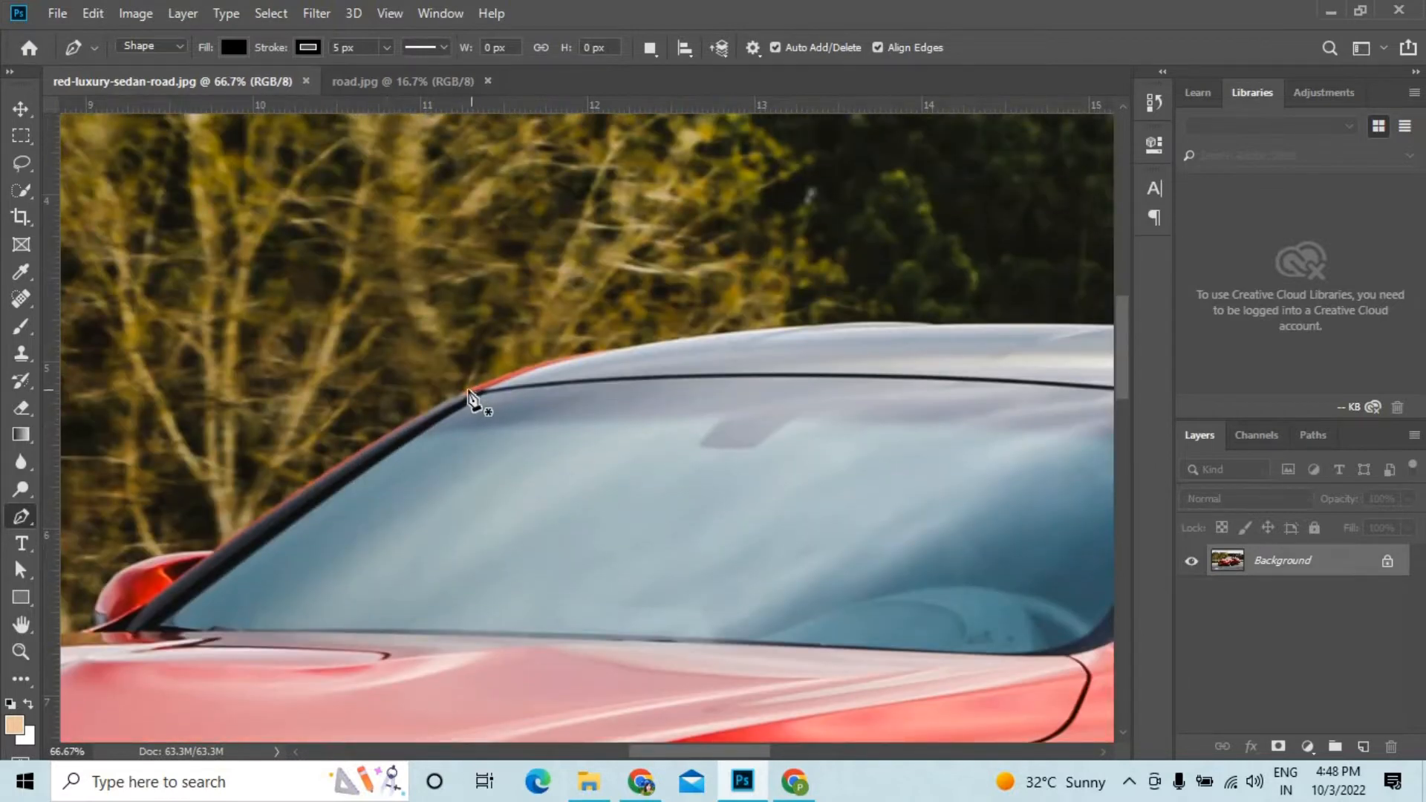
click(465, 391)
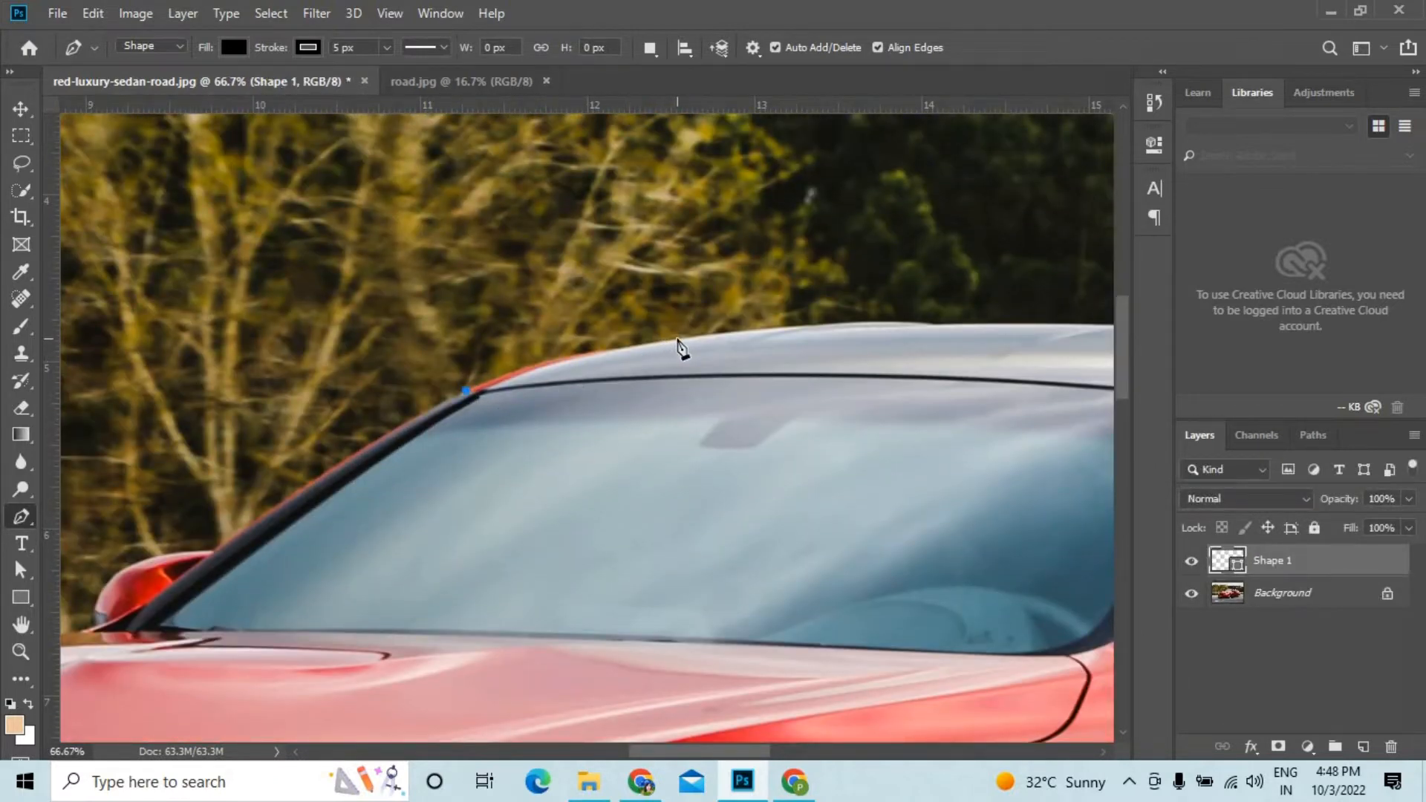
drag(678, 342, 825, 327)
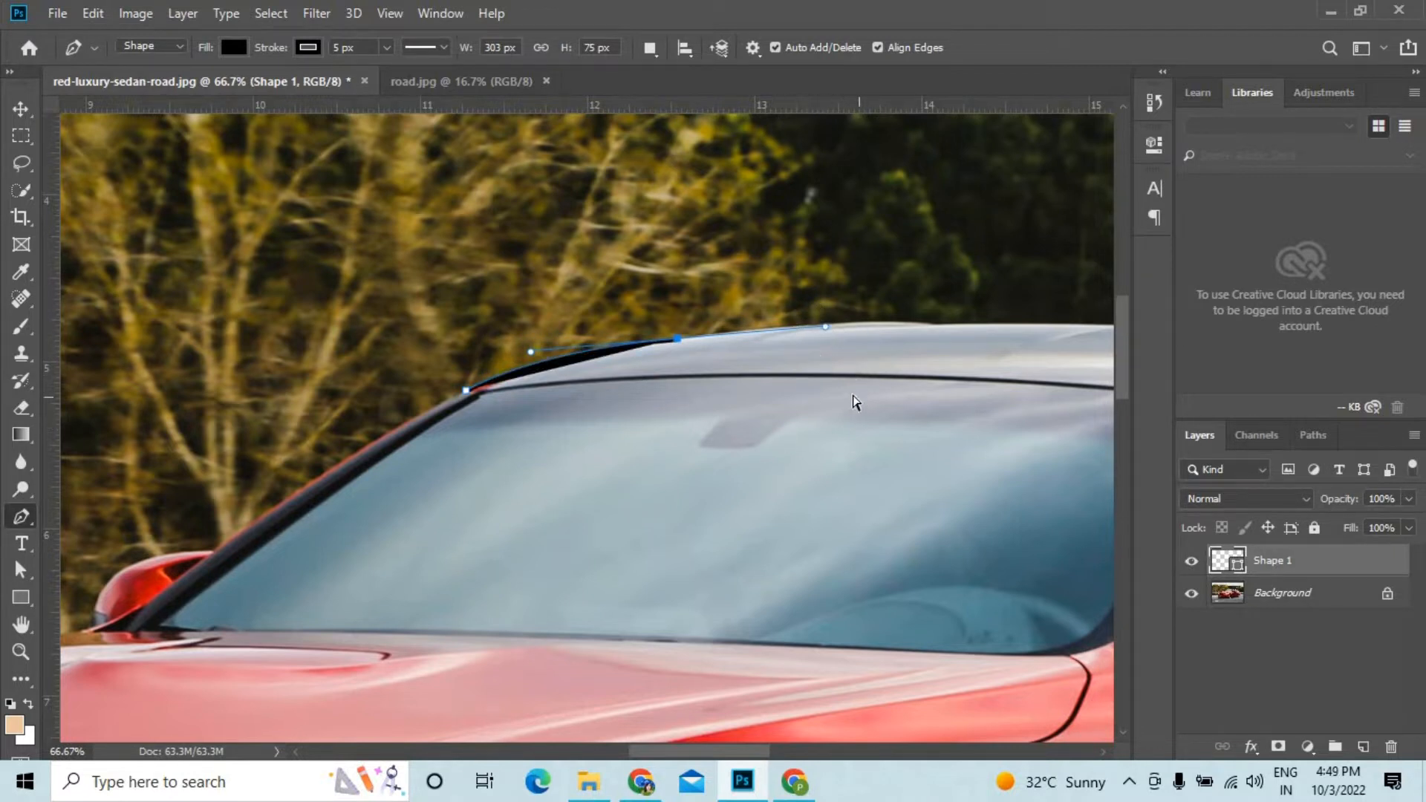
key(ctrl+plus)
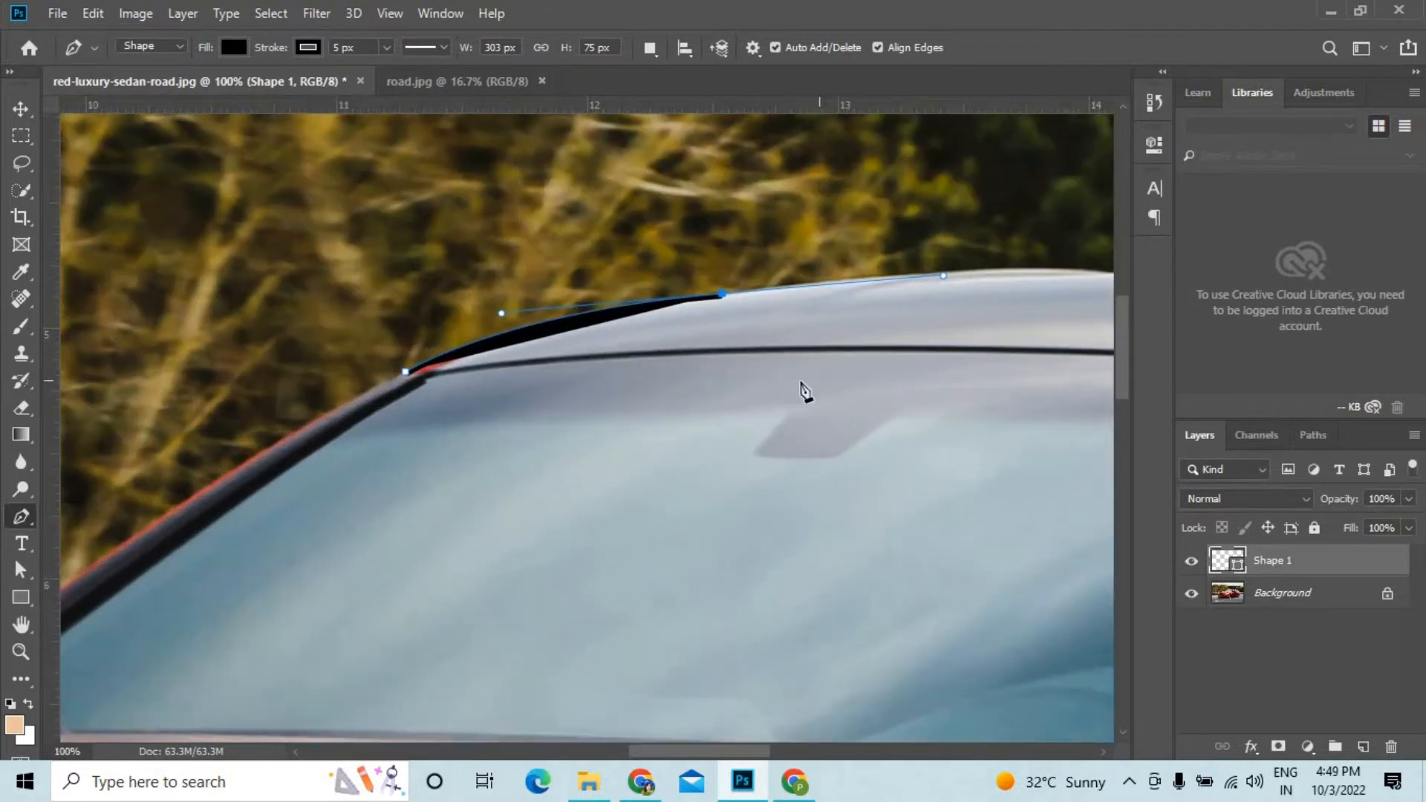
alt+click(722, 295)
Continue the pen outline with two curved segments along the front part of the car's roof edge.
drag(864, 380, 592, 582)
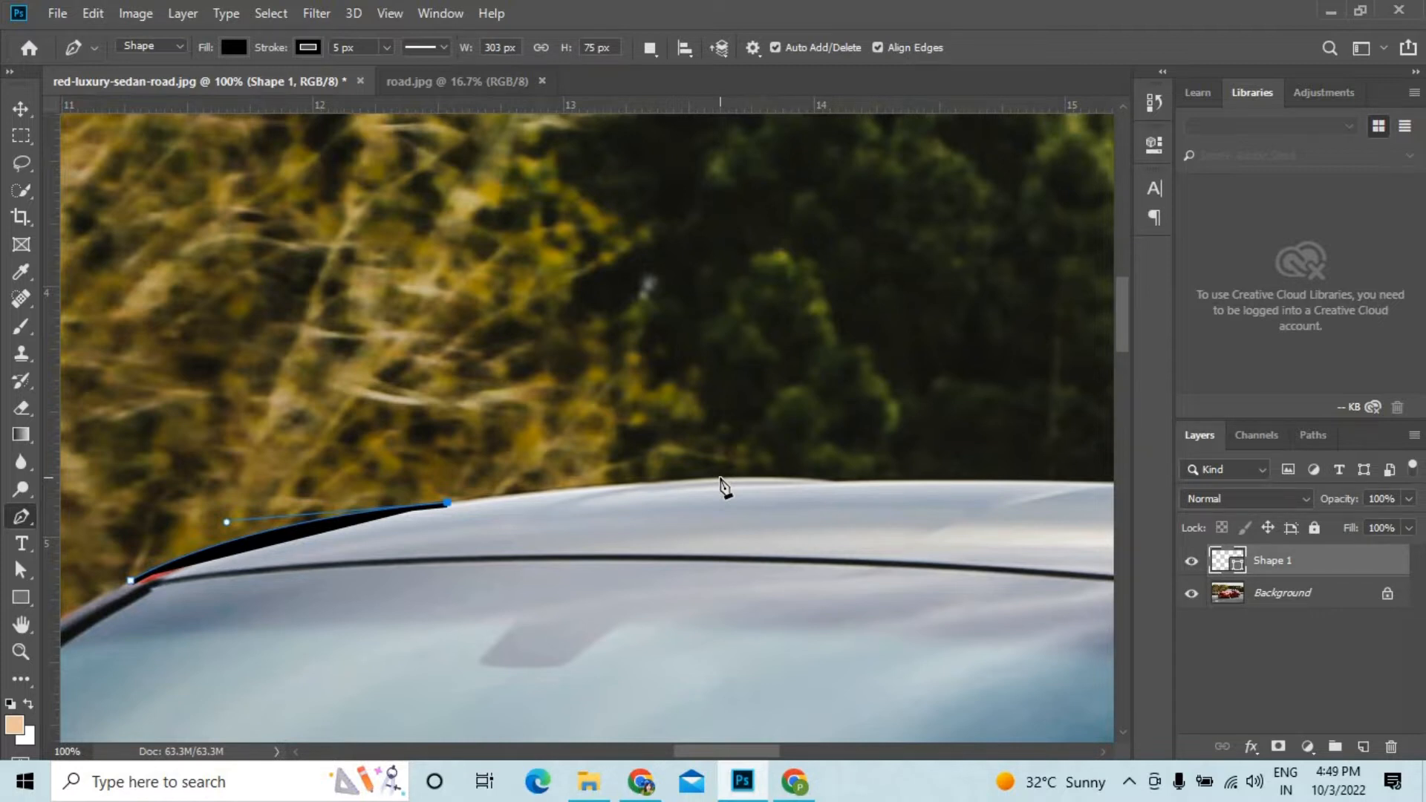
drag(720, 479, 828, 479)
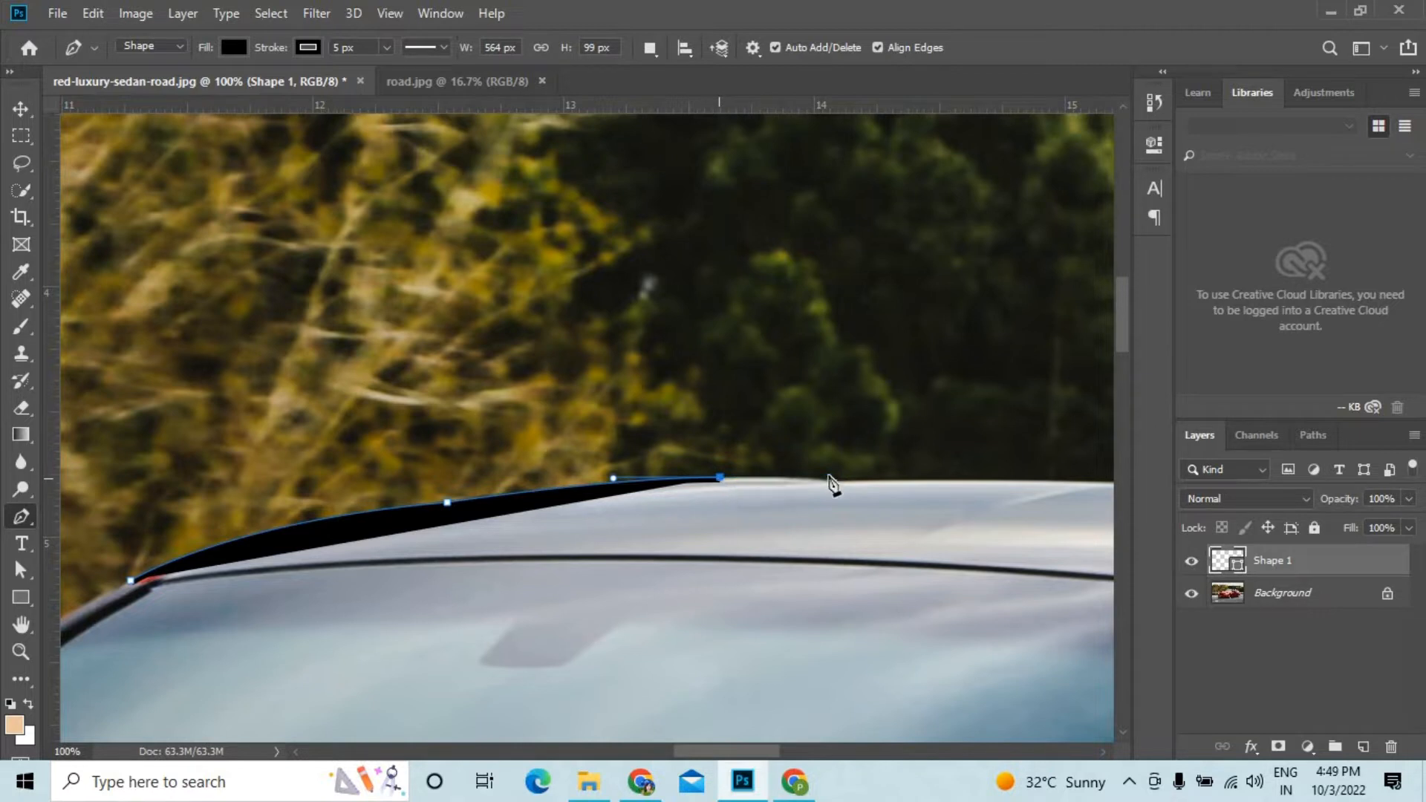
key(ctrl+plus)
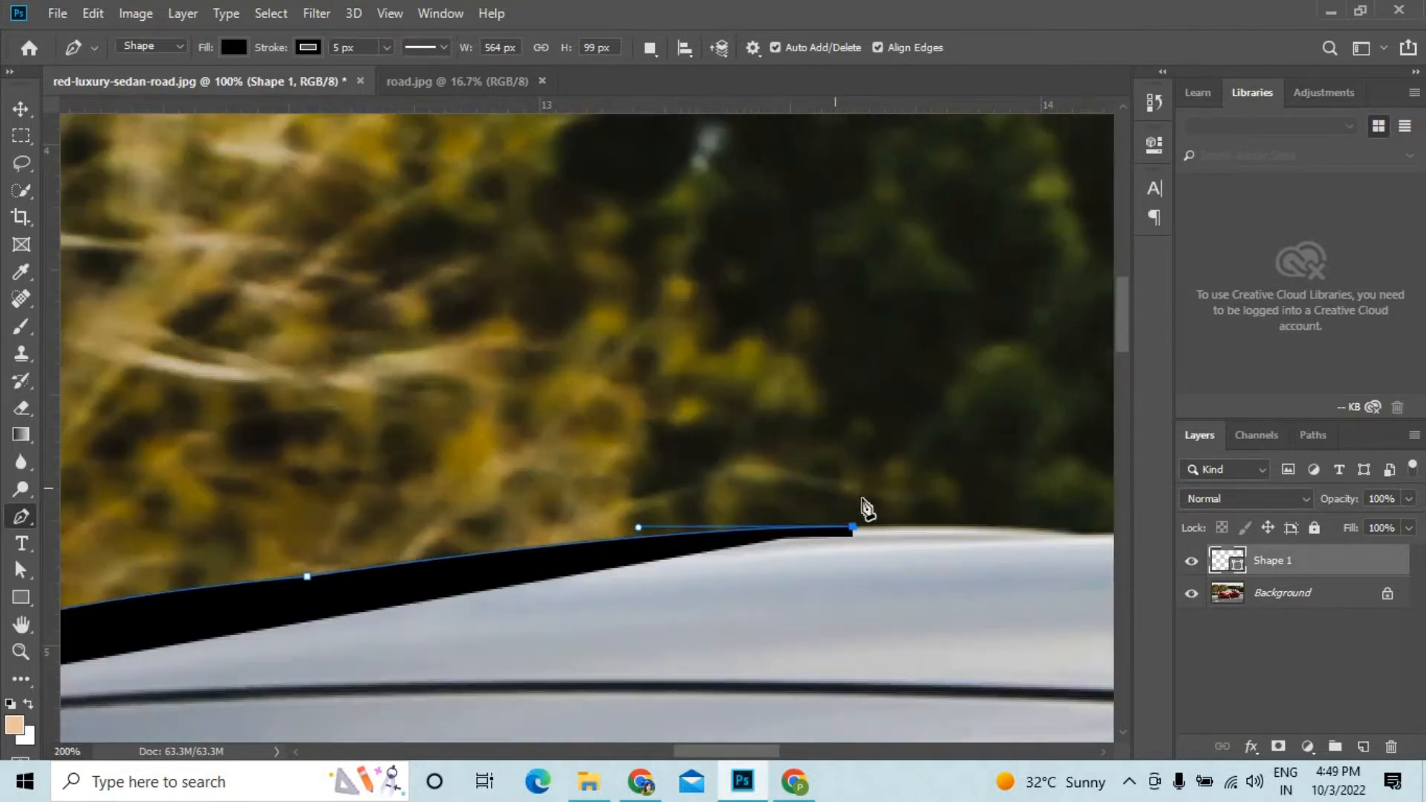
scroll(668, 520, right, 5)
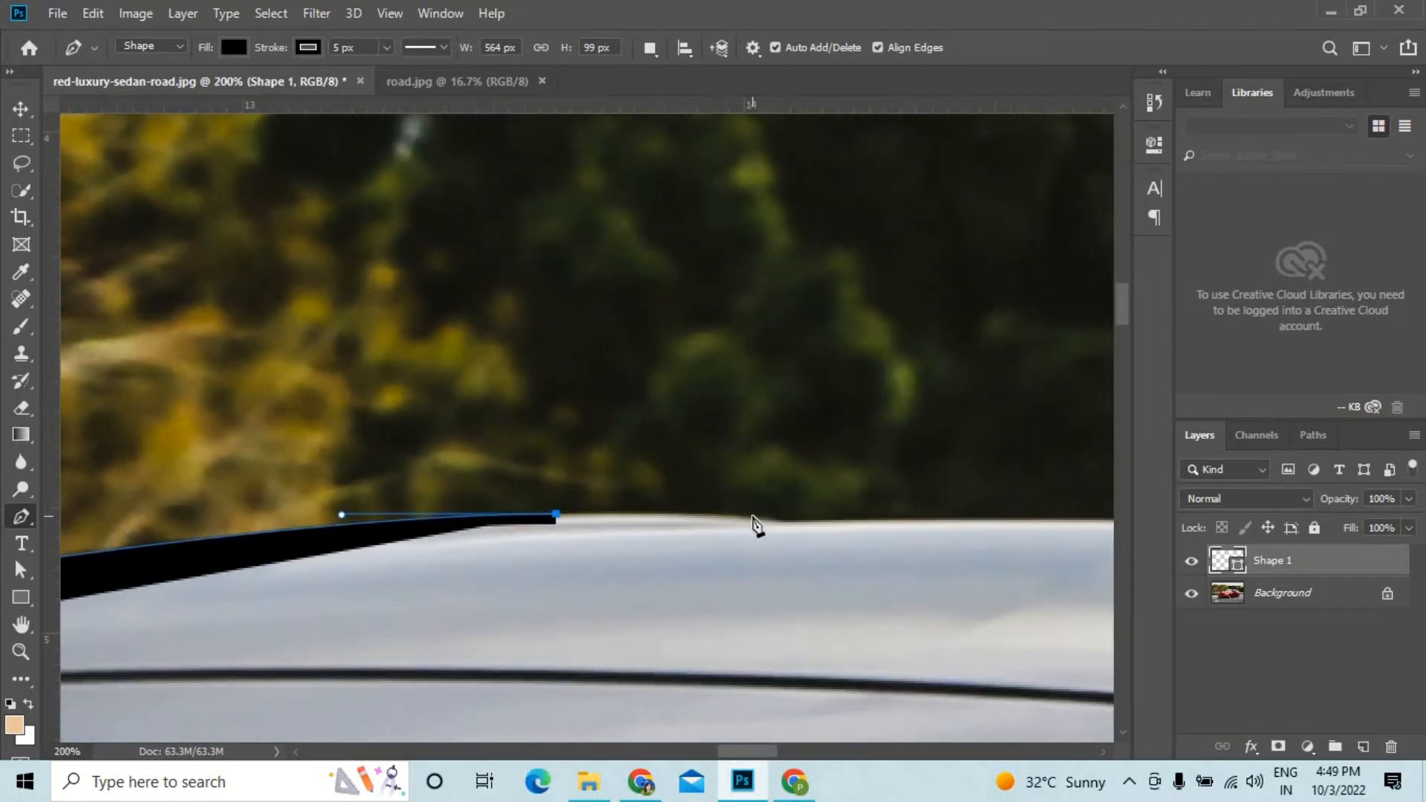
drag(769, 521, 843, 529)
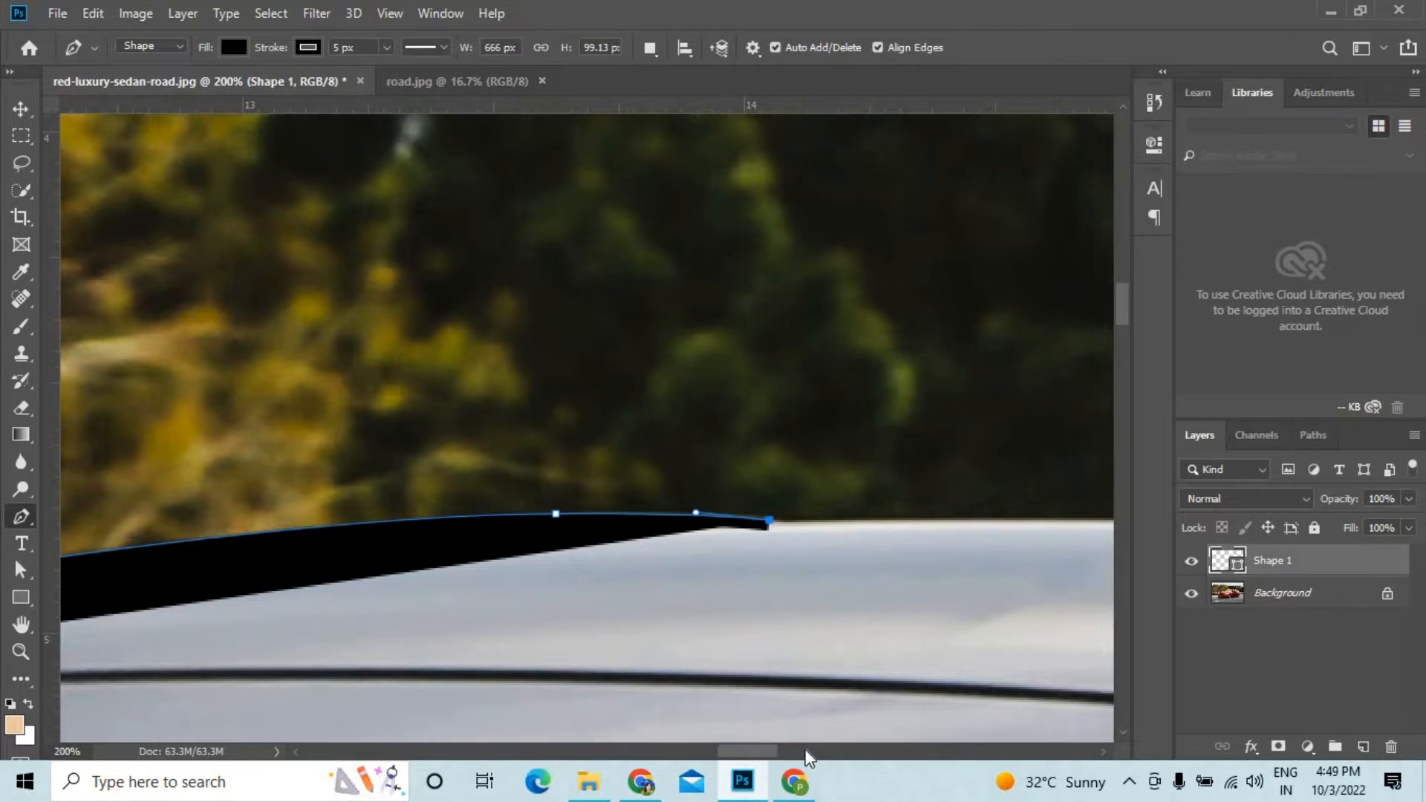
Extend the outline along the middle of the silver roof edge up to the small dip before the raised section.
drag(757, 751, 788, 747)
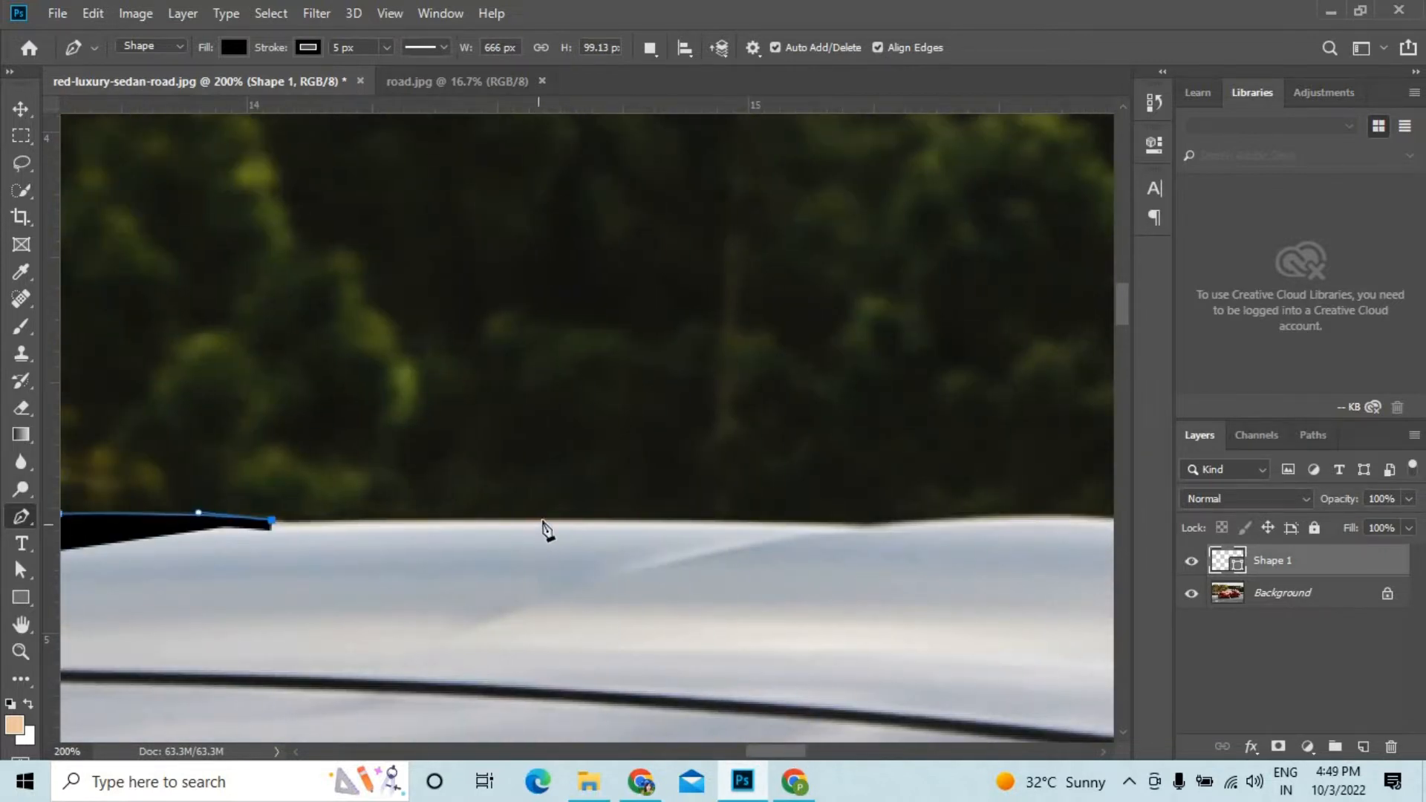
click(564, 520)
drag(633, 517, 664, 517)
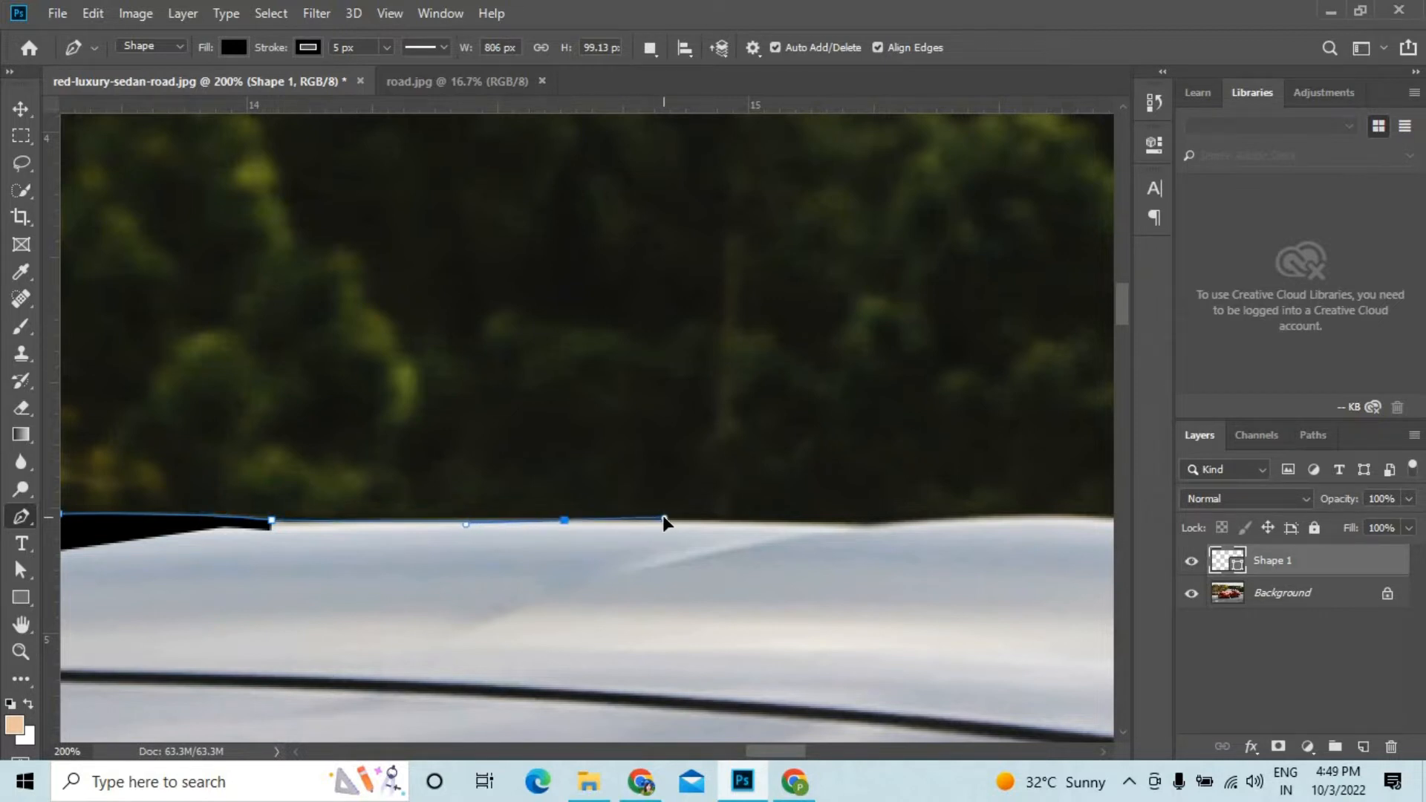
alt+click(563, 521)
click(856, 525)
drag(914, 531, 932, 527)
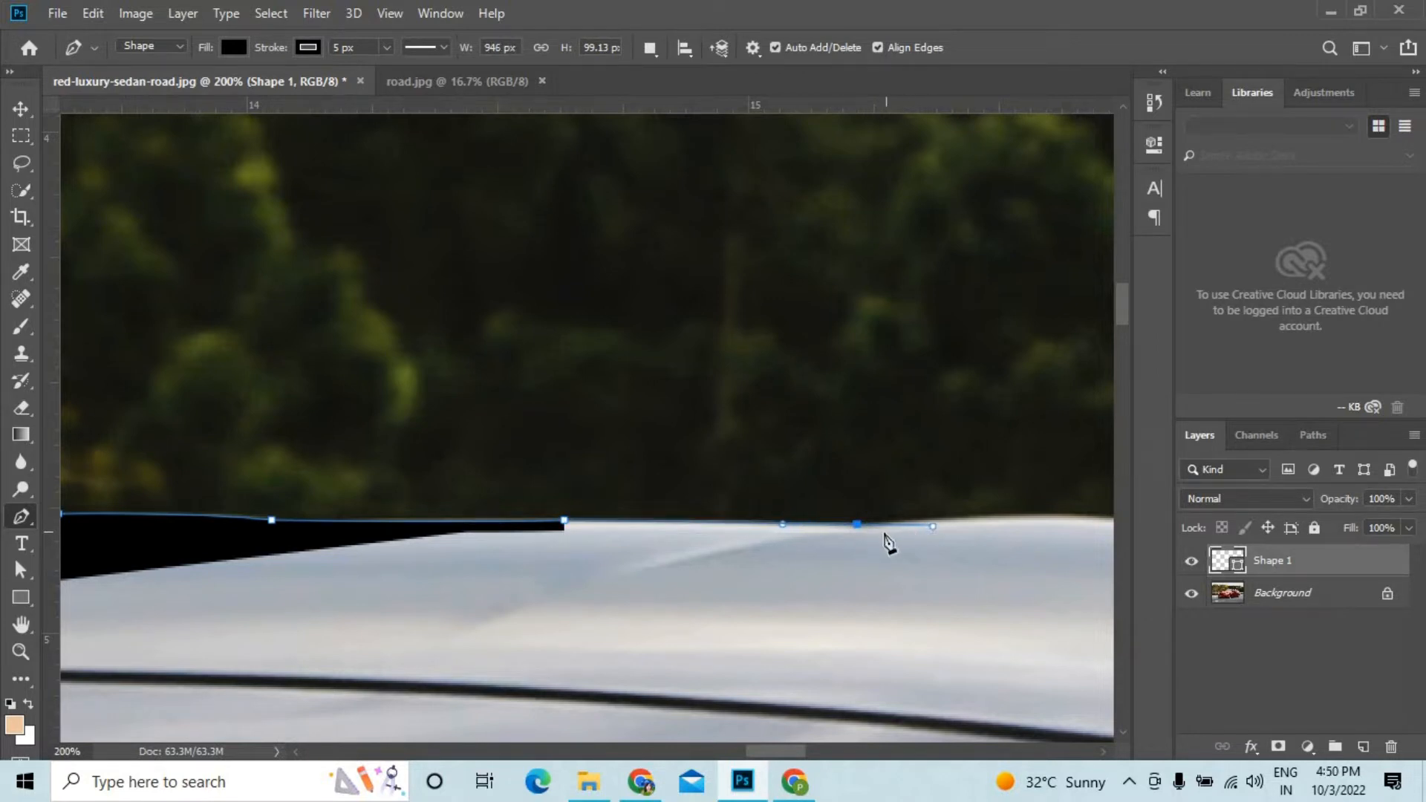
Trace the raised rear section of the silver roof to where it meets the red side rail.
drag(754, 750, 786, 746)
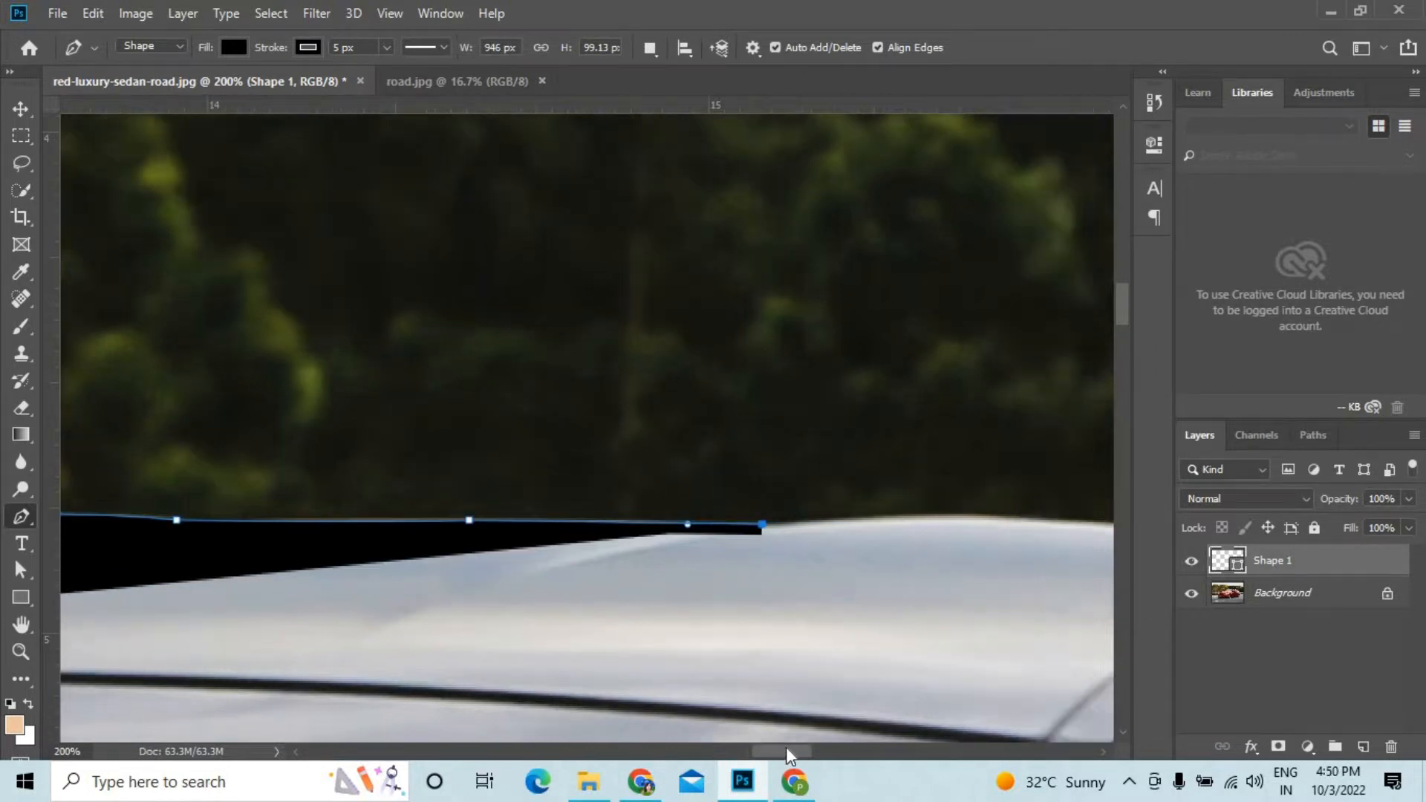
drag(511, 517, 621, 520)
drag(823, 533, 943, 546)
click(824, 535)
scroll(366, 614, right, 5)
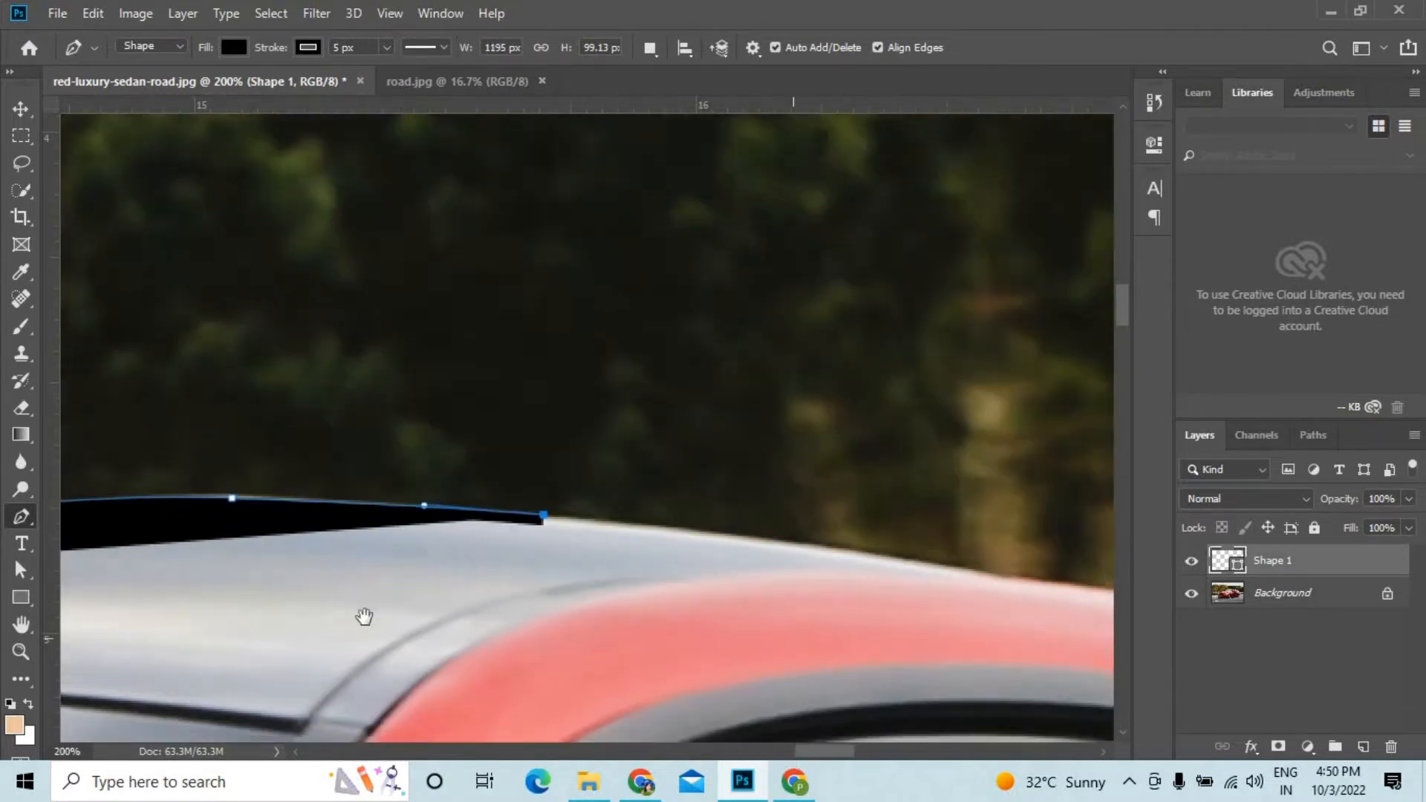
drag(673, 547, 816, 572)
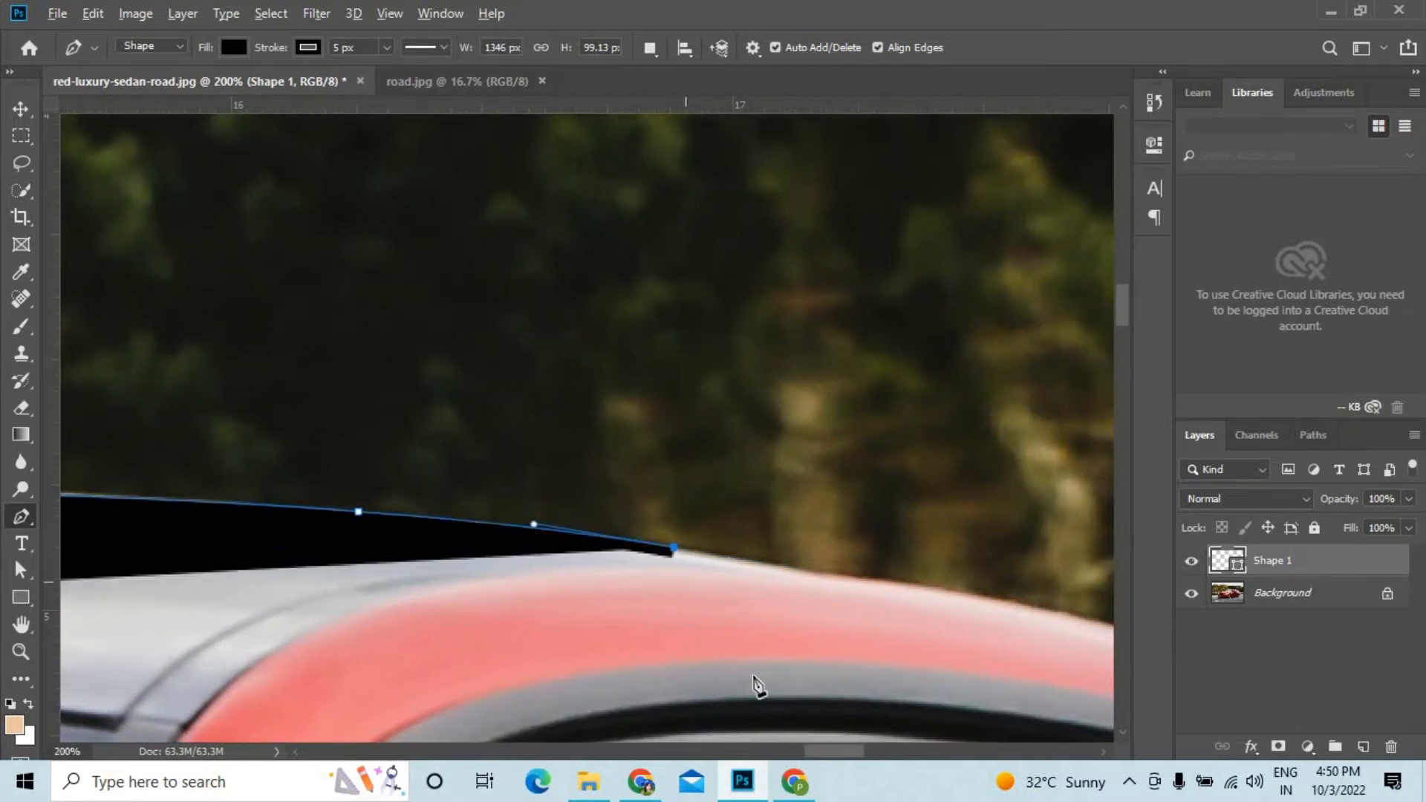
Trace the outer edge of the red roof rail above the side windows as it curves downward.
scroll(756, 687, right, 4)
scroll(755, 687, down, 1)
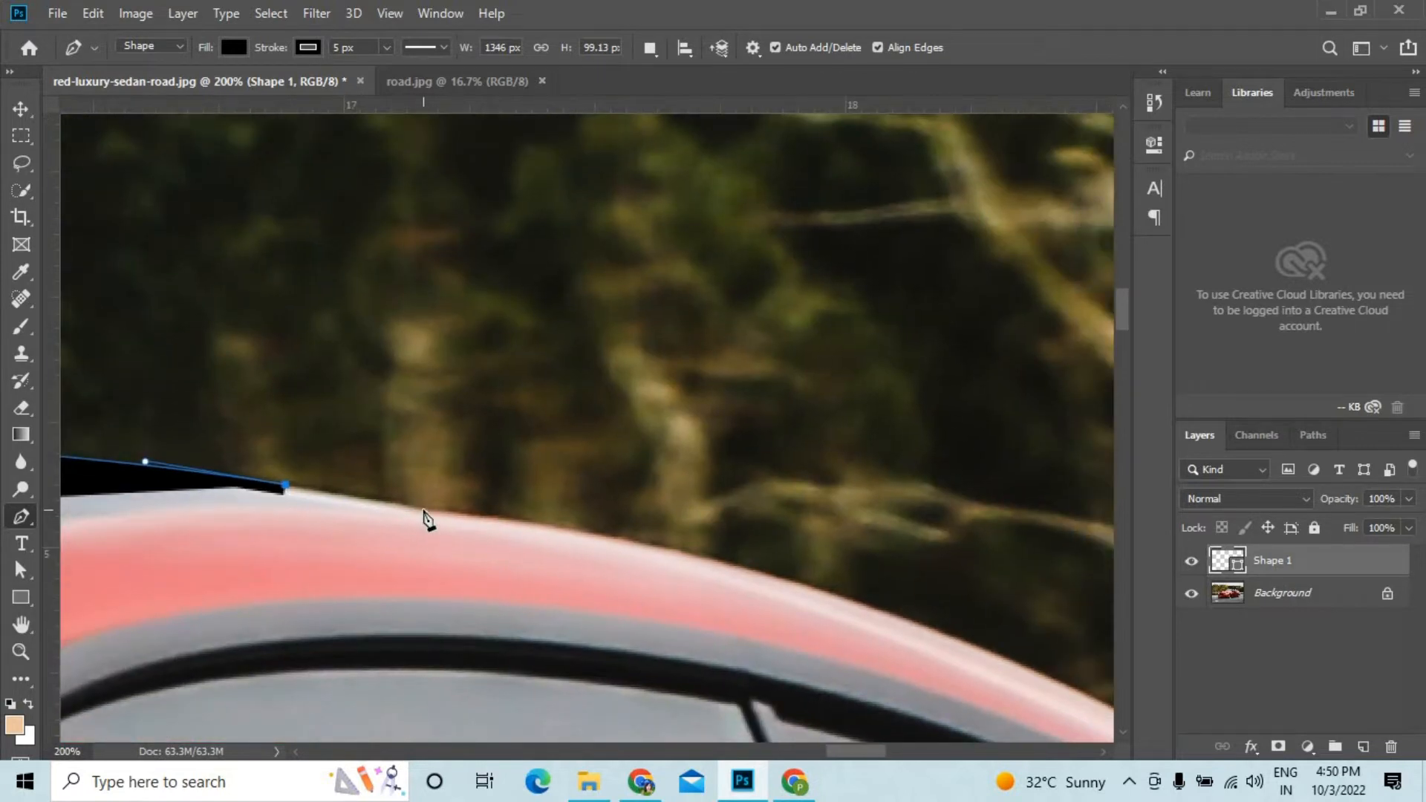
mouse_move(424, 512)
mouse_down()
mouse_move(479, 523)
mouse_move(430, 519)
mouse_up()
drag(707, 557, 808, 592)
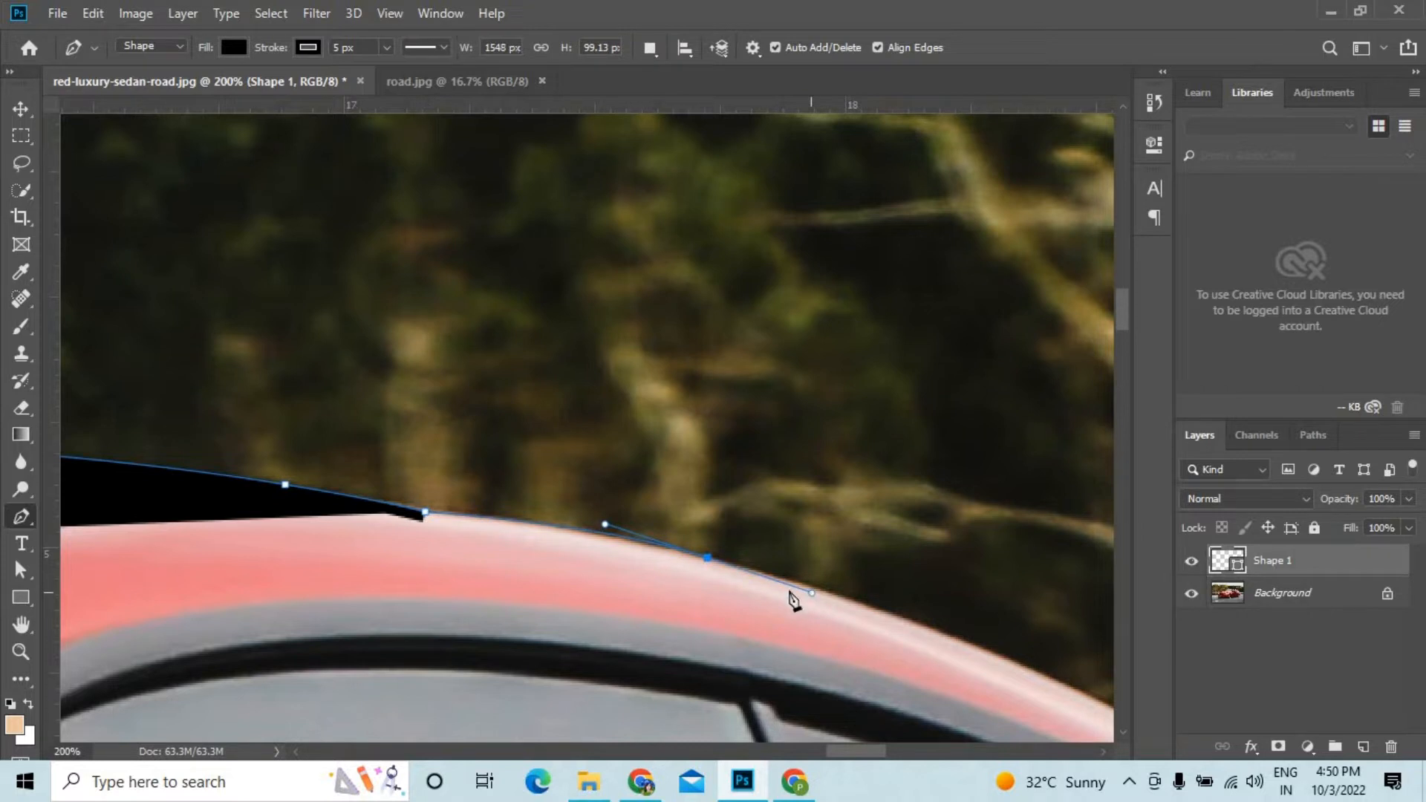
scroll(711, 563, down, 2)
scroll(711, 563, right, 5)
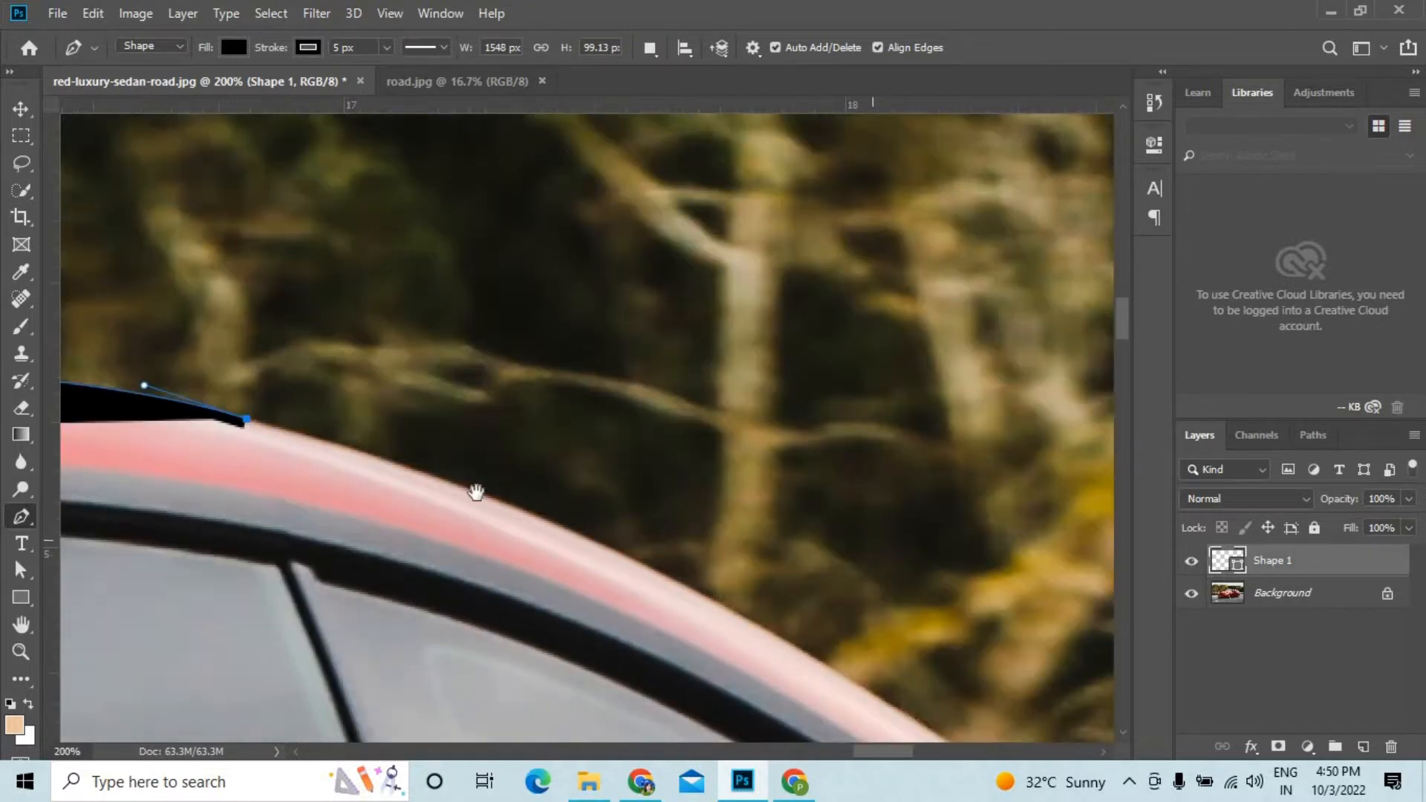
drag(631, 557, 760, 628)
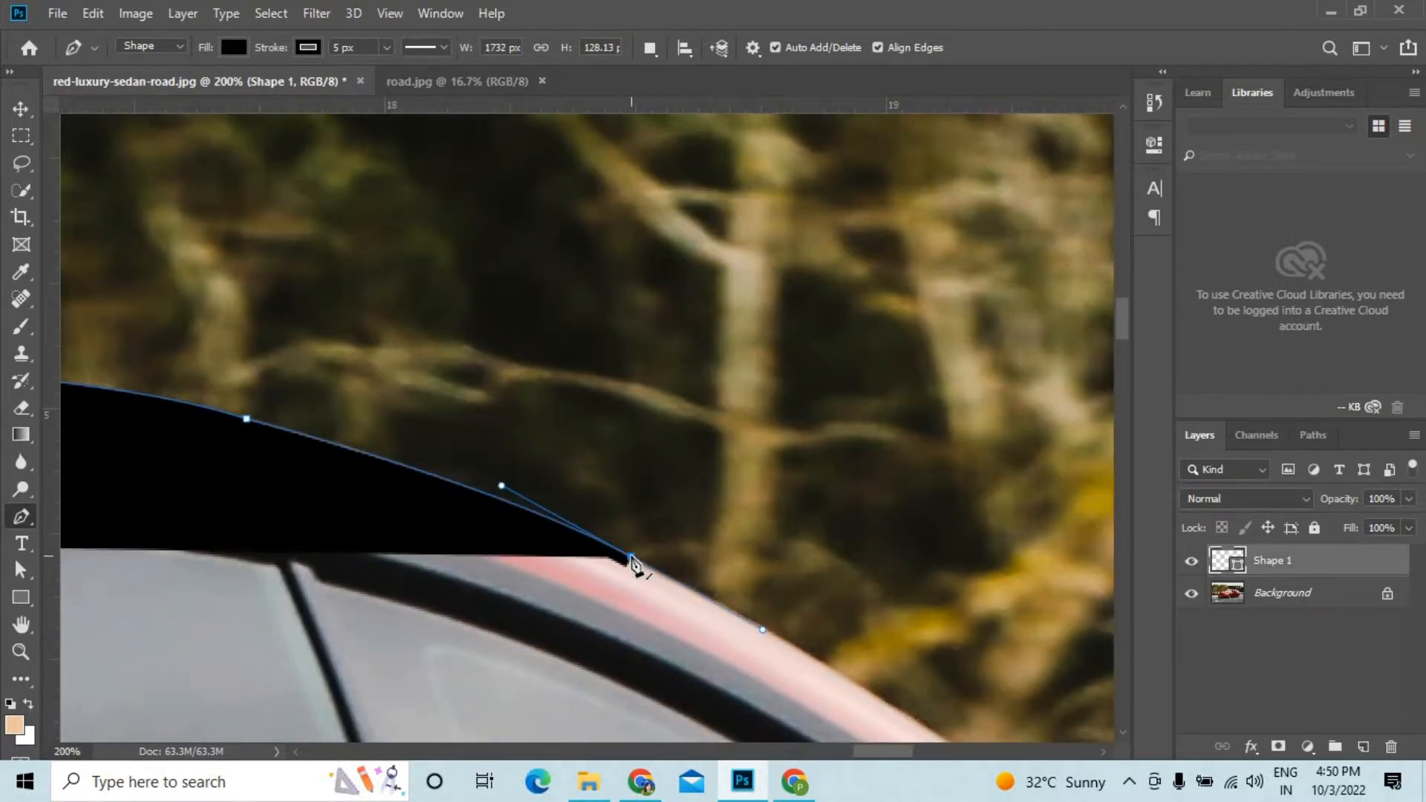
Extend the outline down the car's sloping rear roofline toward the trunk.
scroll(662, 471, down, 2)
scroll(662, 471, right, 4)
drag(647, 576, 756, 654)
scroll(624, 531, down, 2)
scroll(624, 531, right, 4)
drag(608, 519, 700, 598)
scroll(532, 481, down, 1)
scroll(532, 480, right, 3)
drag(533, 527, 645, 595)
scroll(572, 563, down, 2)
scroll(572, 563, right, 4)
Trace the outline around the trunk lid edge to the car's upper rear corner.
drag(441, 454, 535, 359)
alt+click(508, 490)
alt+click(577, 525)
alt+click(629, 595)
alt+click(465, 403)
alt+click(542, 495)
alt+click(565, 532)
drag(520, 512, 528, 540)
alt+click(519, 513)
Continue the outline down the car's rear end below the trunk edge, trimming each curve's outgoing handle.
drag(592, 459, 466, 196)
drag(465, 405, 488, 484)
alt+click(465, 405)
drag(489, 614, 490, 667)
alt+click(489, 615)
drag(633, 595, 575, 274)
drag(422, 491, 417, 620)
alt+click(422, 492)
Trace the outline down the side of the rear bumper, redoing the misplaced curve.
drag(549, 557, 543, 231)
drag(419, 367, 408, 437)
key(ctrl+z)
alt+click(422, 367)
drag(389, 622, 369, 708)
alt+click(388, 623)
Lower the shape layer's opacity to 48% and trace around the lower corner of the rear bumper.
click(1409, 499)
drag(1409, 525, 1359, 526)
drag(280, 560, 568, 432)
drag(627, 557, 498, 660)
alt+click(627, 557)
alt+click(530, 632)
Trace the rear tire's outer edge from the bumper down to the tire's contact with the road.
drag(461, 587, 522, 270)
drag(559, 497, 529, 583)
alt+click(559, 496)
drag(502, 570, 515, 340)
drag(485, 502, 426, 588)
alt+click(484, 503)
drag(359, 551, 694, 342)
drag(653, 445, 565, 466)
alt+click(653, 445)
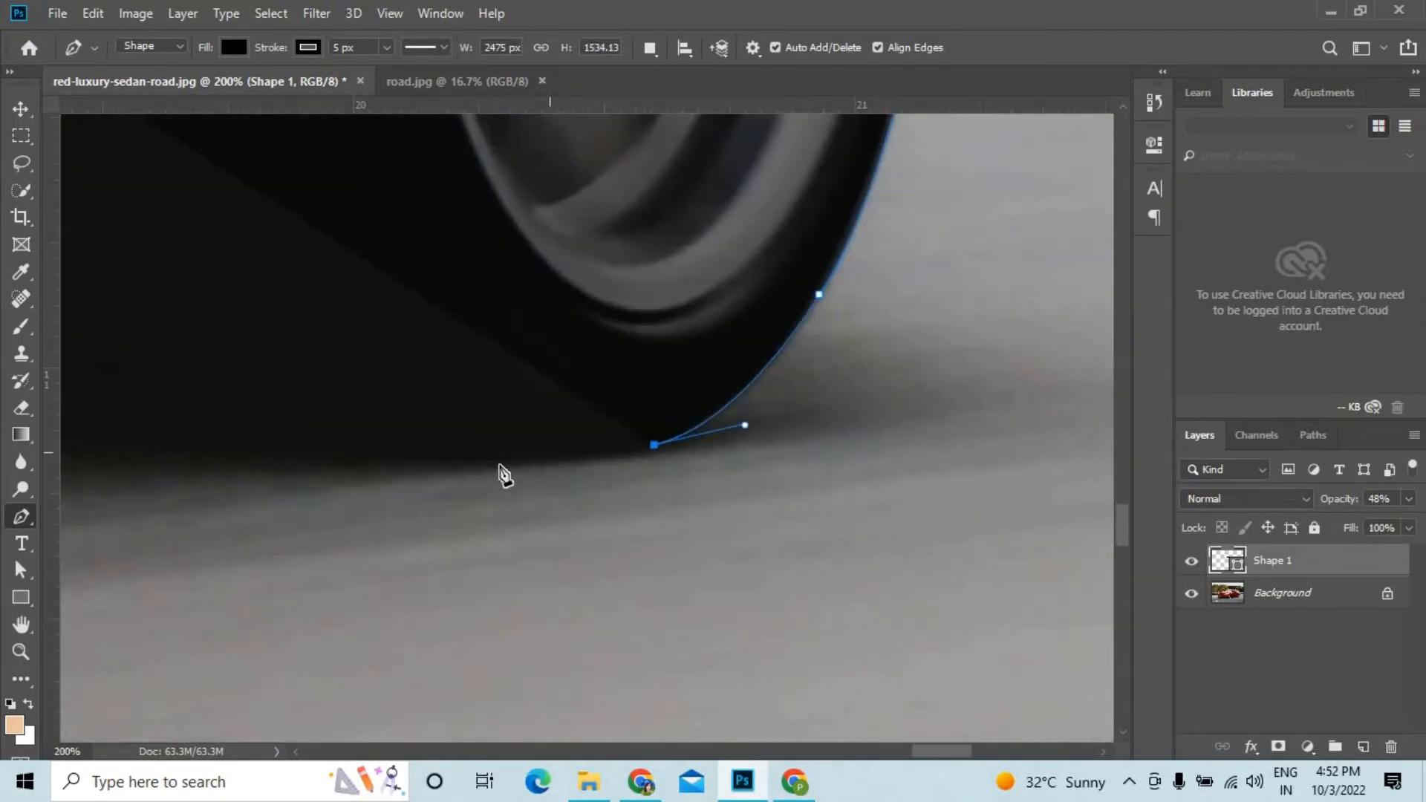
Trace the bottom of the rear tire and up its front-facing edge to the car's underbody.
scroll(460, 475, left, 3)
drag(323, 416, 124, 342)
alt+click(322, 416)
mouse_move(427, 343)
mouse_down()
mouse_move(519, 369)
mouse_move(853, 402)
mouse_up()
key(ctrl+z)
mouse_move(491, 195)
mouse_down()
mouse_move(428, 132)
mouse_move(463, 459)
mouse_up()
drag(666, 513, 618, 297)
key(ctrl+z)
drag(439, 380, 397, 211)
alt+click(439, 379)
Follow the notched underbody edge just ahead of the rear wheel with short outline segments.
drag(546, 414, 886, 352)
drag(623, 318, 528, 325)
alt+click(624, 318)
click(619, 325)
alt+click(551, 335)
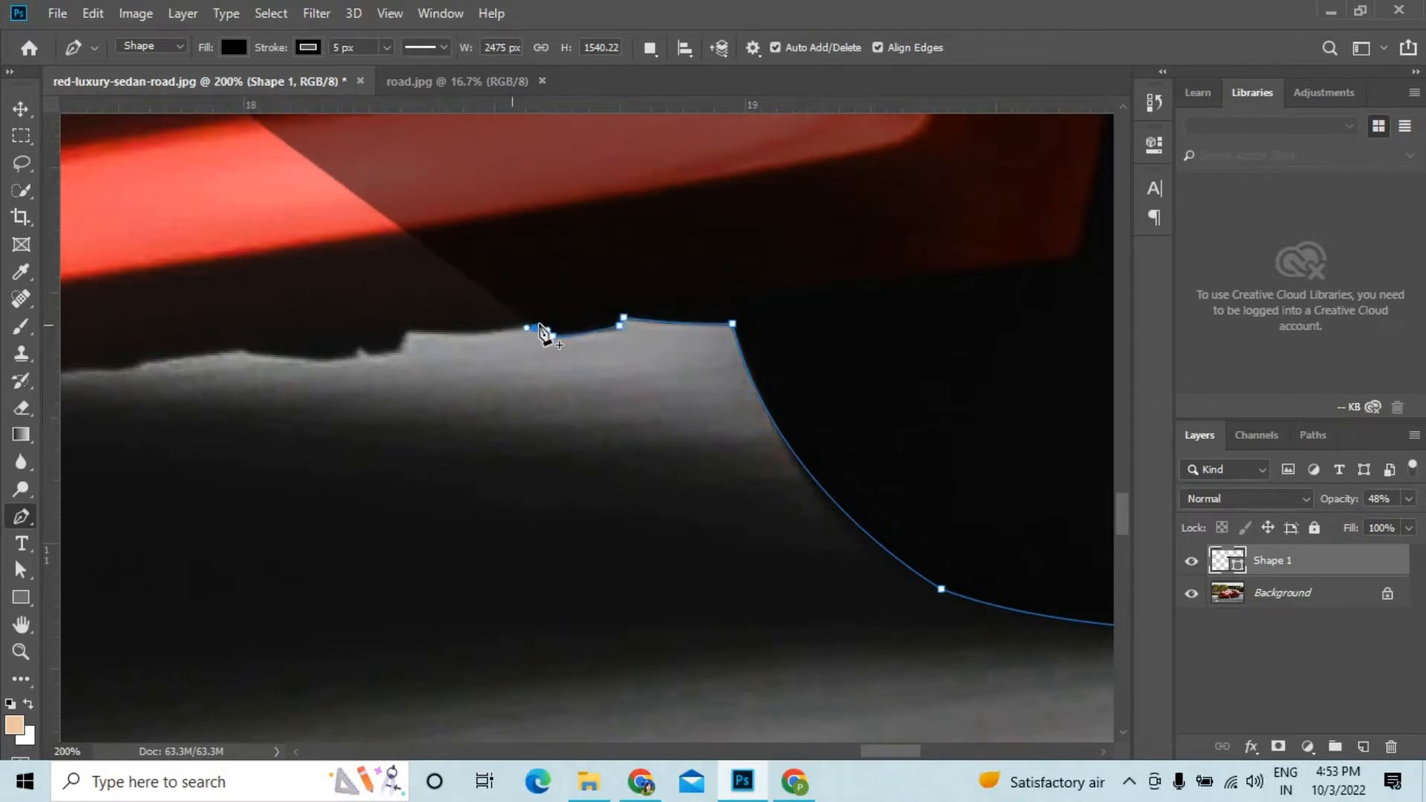
alt+click(537, 328)
key(ctrl+plus)
drag(320, 289, 283, 283)
alt+click(320, 290)
drag(312, 363, 633, 362)
drag(629, 309, 621, 309)
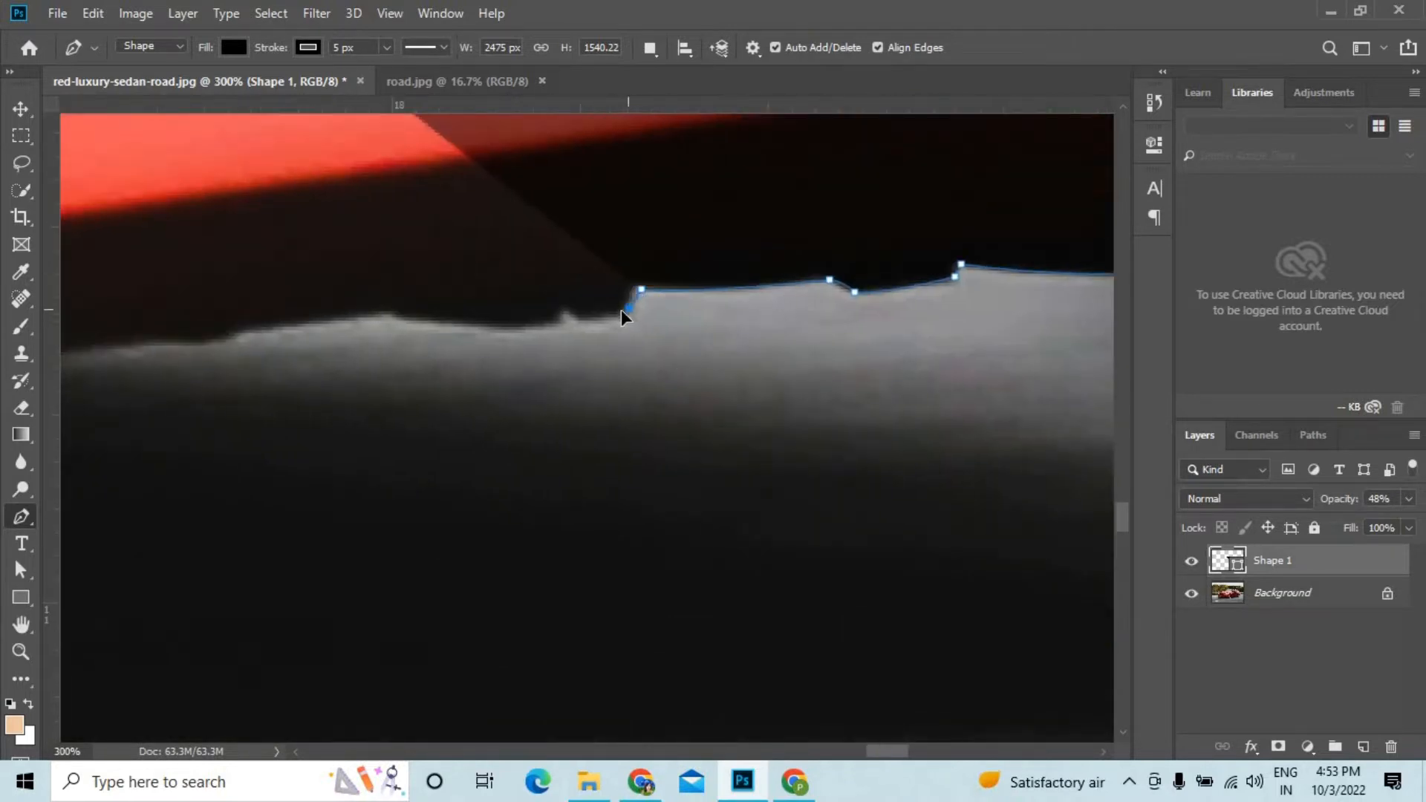
Extend the outline along the uneven underbody edge toward the smooth part of the side sill.
drag(402, 320, 310, 304)
alt+click(402, 320)
drag(335, 397, 888, 439)
drag(789, 380, 726, 379)
alt+click(790, 379)
key(ctrl+minus)
key(ctrl+minus)
Trace the lower edge of the red side sill forward to the front wheel.
drag(538, 450, 912, 442)
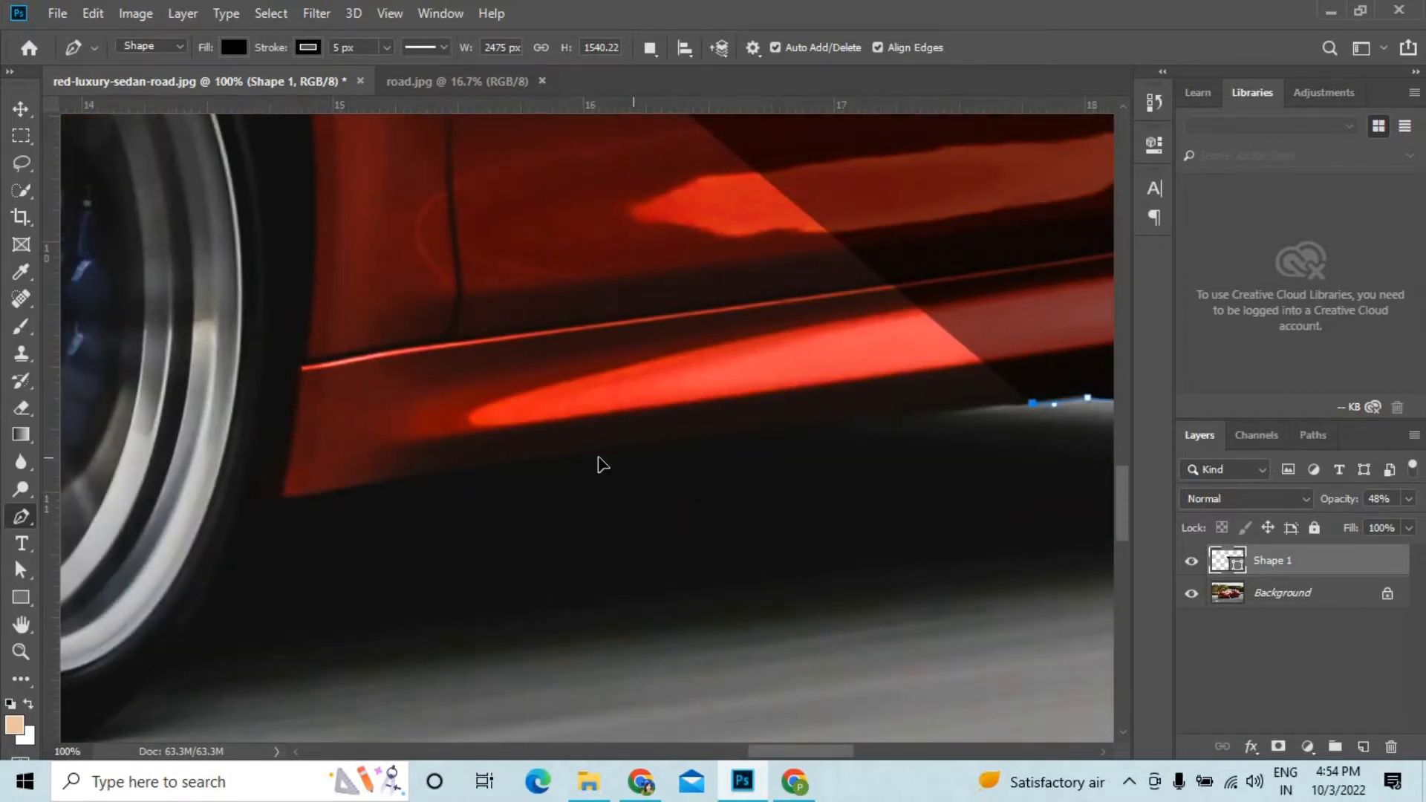
drag(633, 457, 472, 477)
alt+click(633, 457)
drag(241, 506, 166, 512)
alt+click(242, 506)
Trace around the bottom of the front tire and up to the front bumper's lower edge.
drag(310, 578, 594, 384)
drag(372, 548, 579, 499)
alt+click(372, 548)
drag(372, 522, 321, 522)
alt+click(372, 523)
key(ctrl+minus)
drag(261, 404, 191, 306)
key(ctrl+minus)
drag(253, 519, 738, 529)
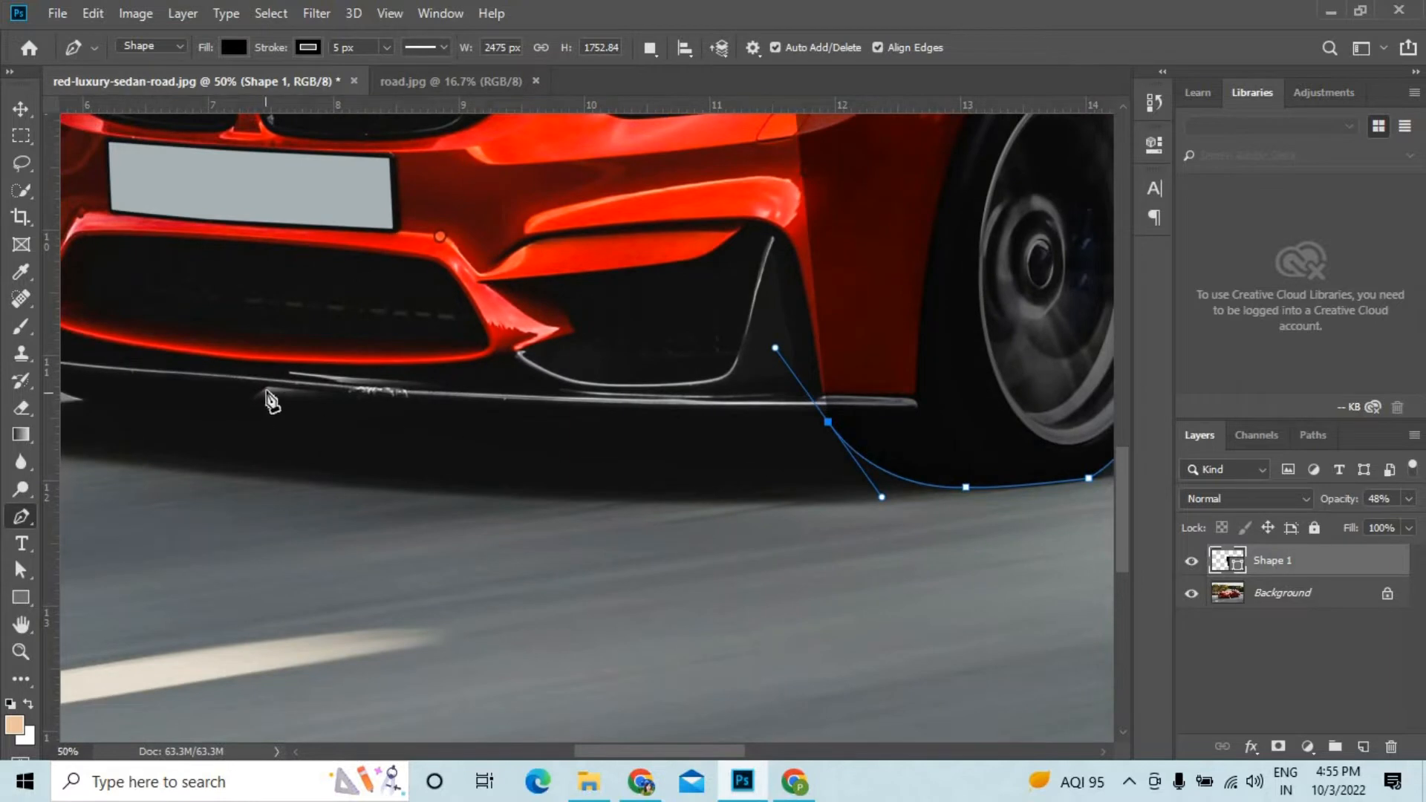
alt+click(828, 421)
Trace the lower edge of the front bumper, curving around the dark area beneath the grille.
drag(270, 389, 185, 377)
alt+click(269, 388)
drag(280, 466, 617, 462)
drag(420, 395, 339, 322)
alt+click(421, 395)
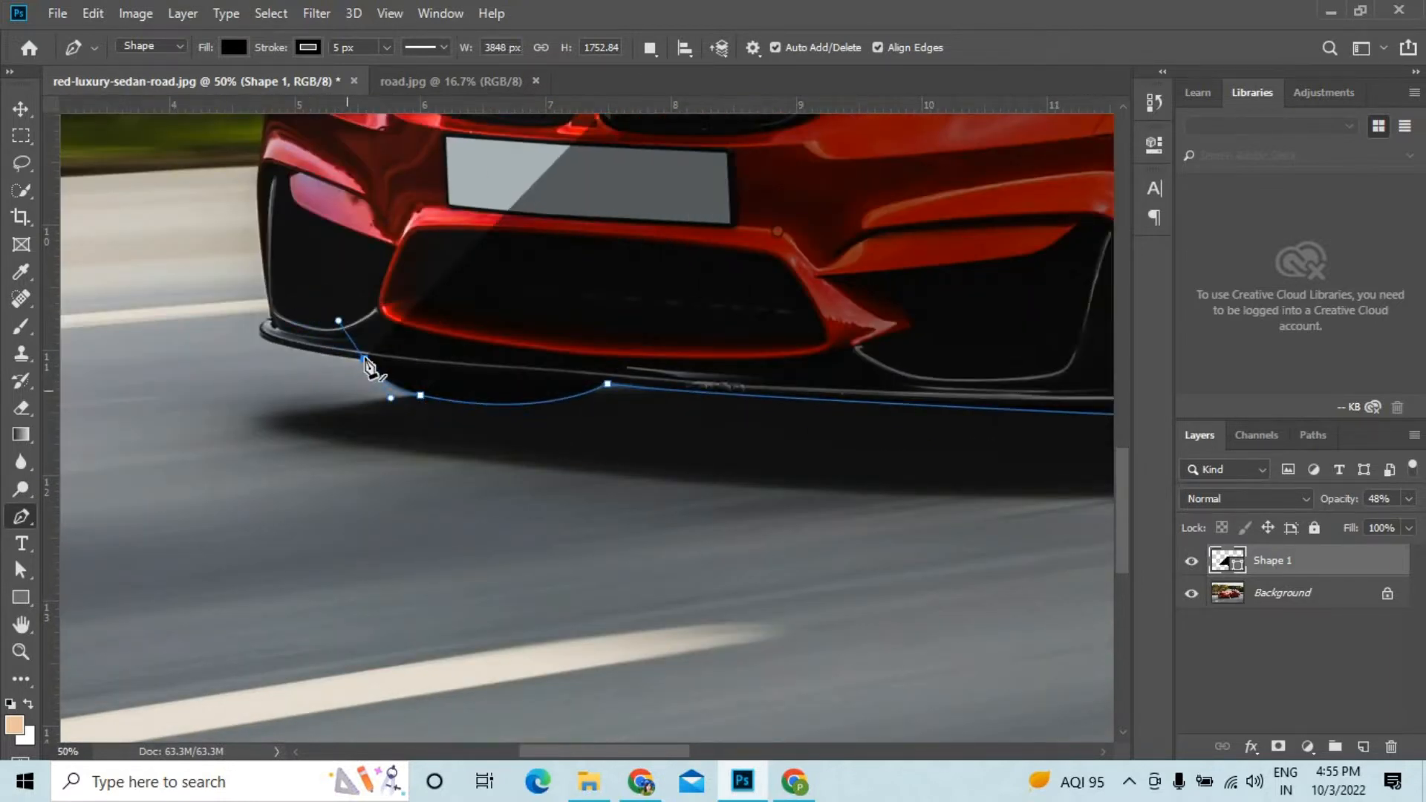
alt+click(364, 359)
Trace the outline around the front splitter's far corner and up onto the bumper's side.
drag(297, 386, 517, 391)
drag(481, 339, 470, 322)
alt+click(481, 339)
drag(514, 227, 525, 465)
key(ctrl+plus)
drag(523, 556, 711, 418)
drag(606, 556, 628, 546)
alt+click(606, 556)
Trace the bumper's far side upward to the lower corner of the far headlight.
drag(583, 241, 529, 486)
alt+click(584, 241)
drag(532, 418, 612, 266)
alt+click(533, 417)
alt+click(533, 352)
alt+click(585, 283)
Trace the outline around the far headlight's outer edge up to the point where it meets the hood.
drag(597, 188, 587, 433)
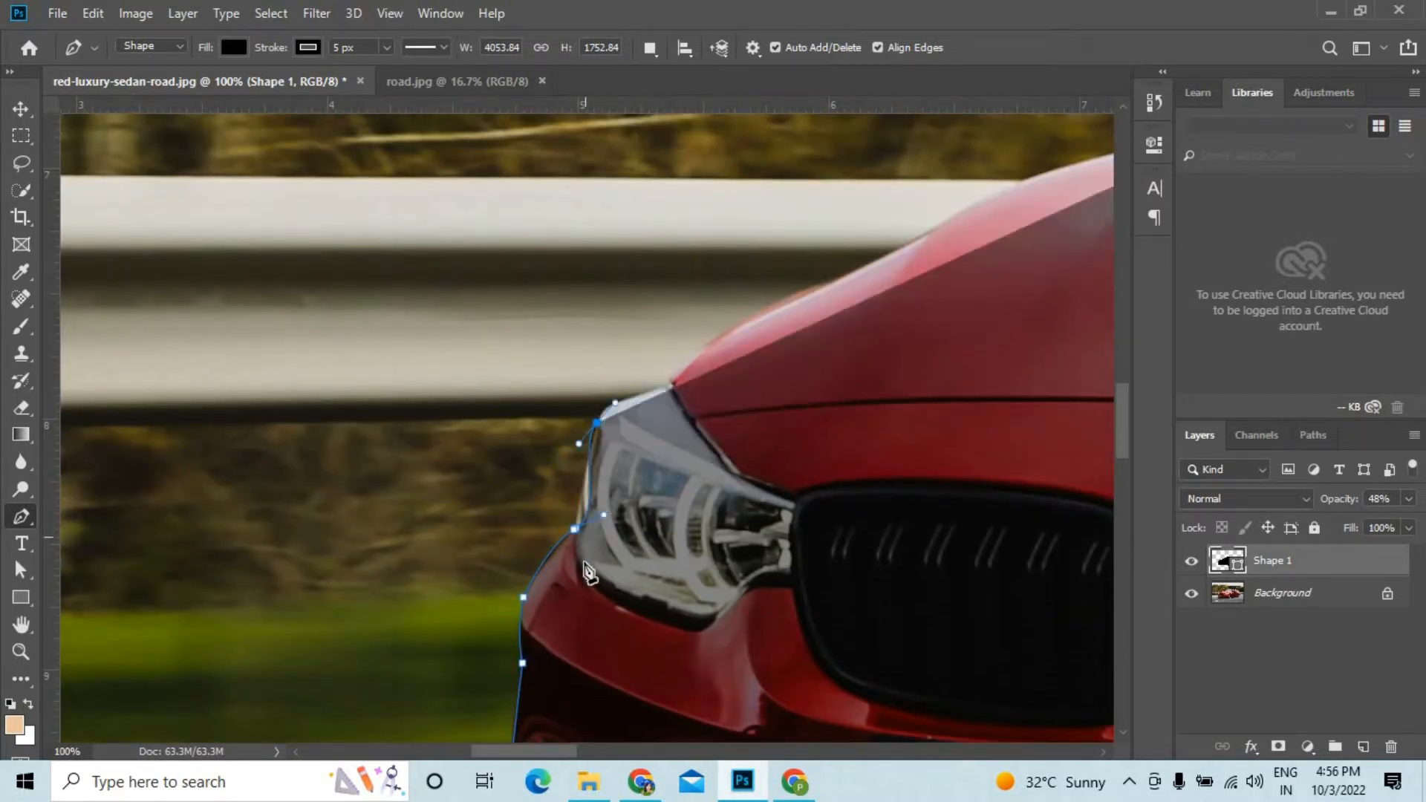
drag(589, 451, 605, 425)
key(ctrl+z)
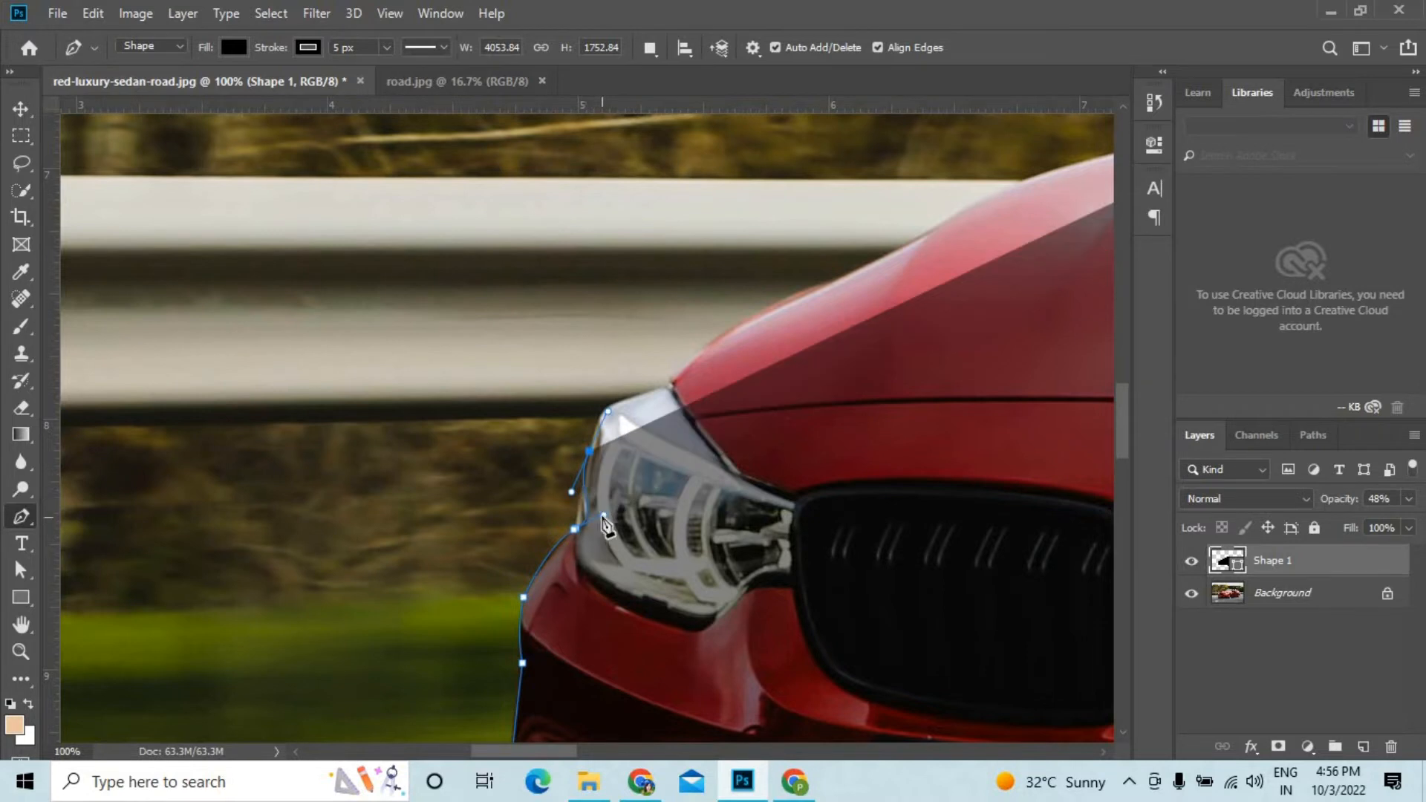
alt+click(577, 529)
drag(596, 426, 734, 376)
alt+click(596, 427)
alt+click(668, 385)
Trace the hood's far edge with curved segments from the headlight to the base of the far side mirror.
drag(815, 427, 469, 718)
drag(605, 509, 809, 443)
key(ctrl+z)
drag(482, 573, 582, 538)
alt+click(482, 573)
drag(717, 457, 808, 421)
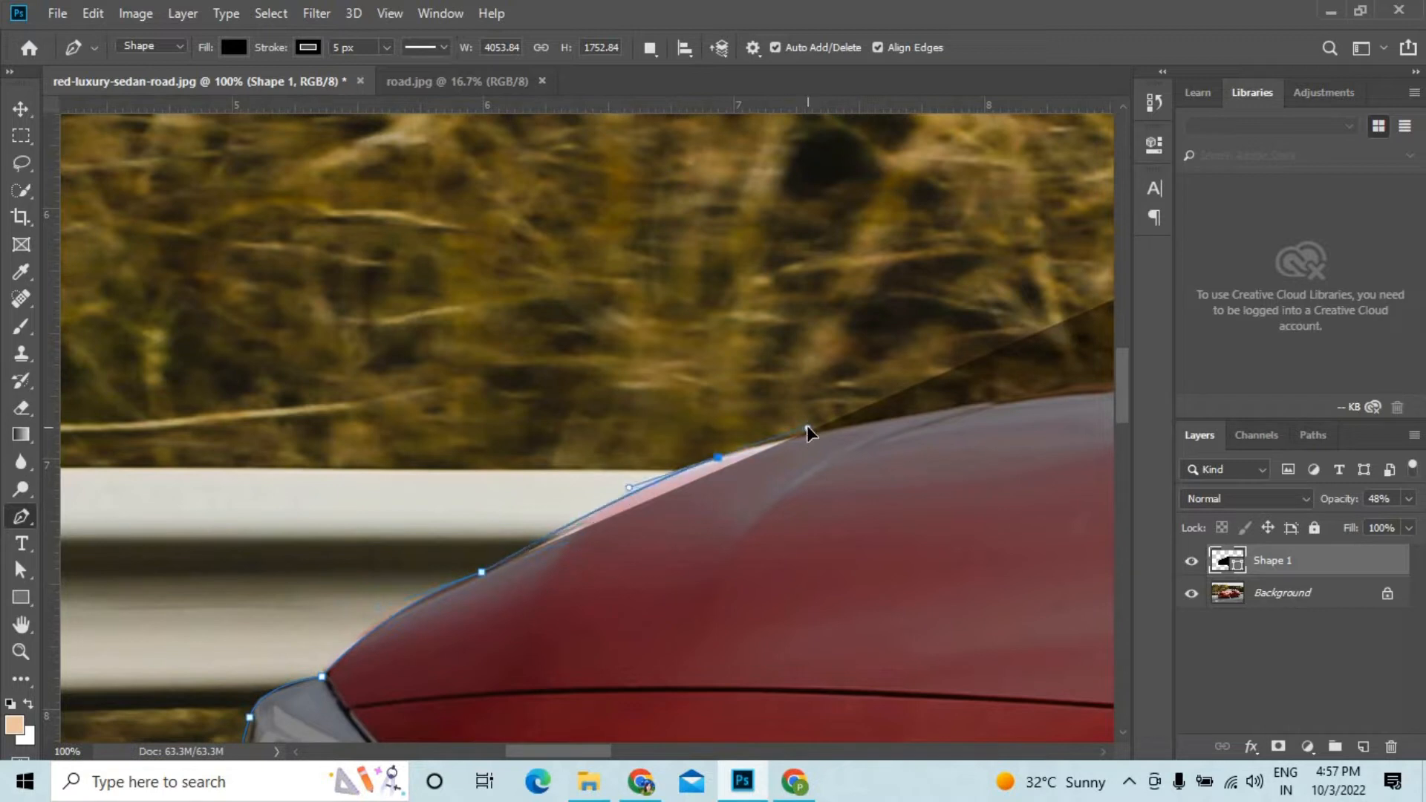
alt+click(717, 457)
drag(611, 466, 752, 451)
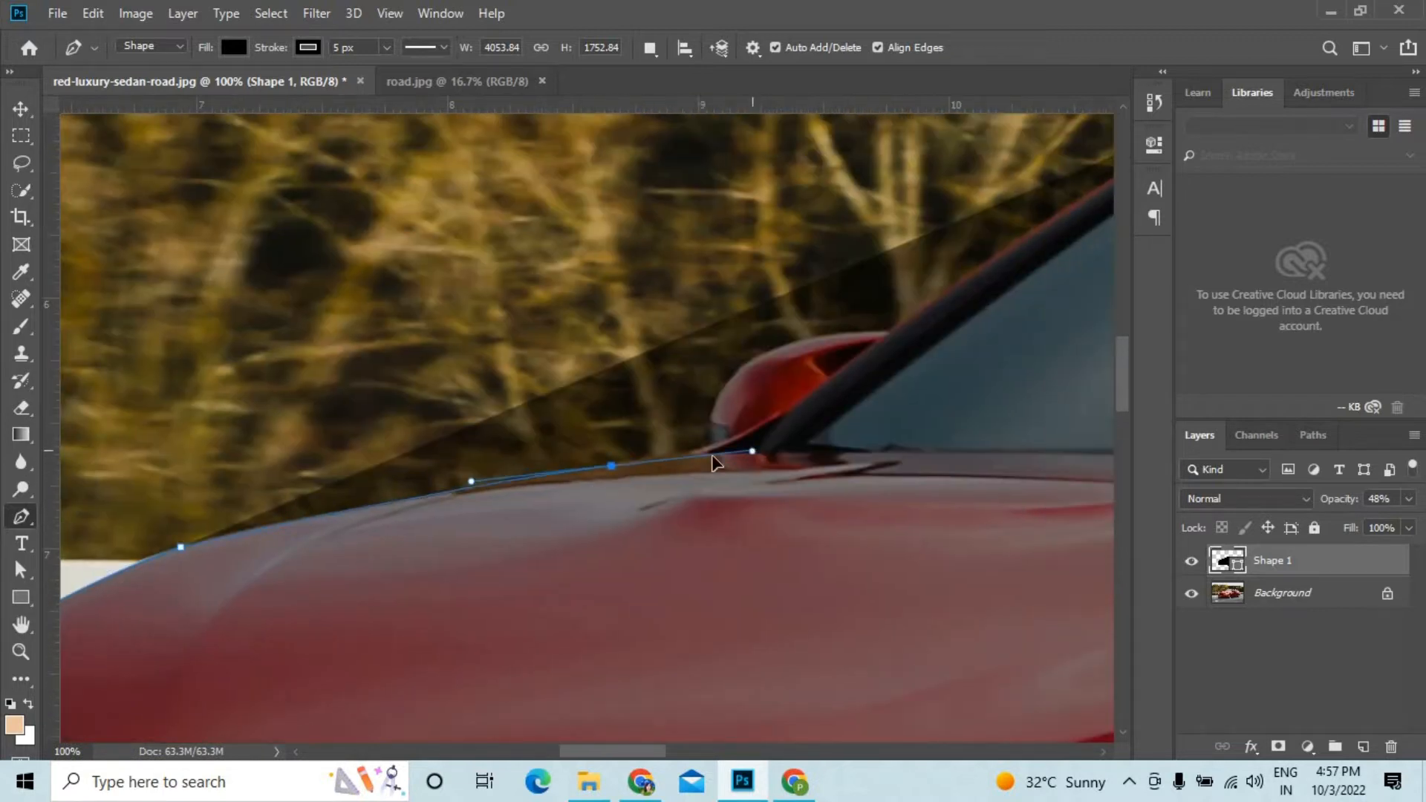
click(710, 447)
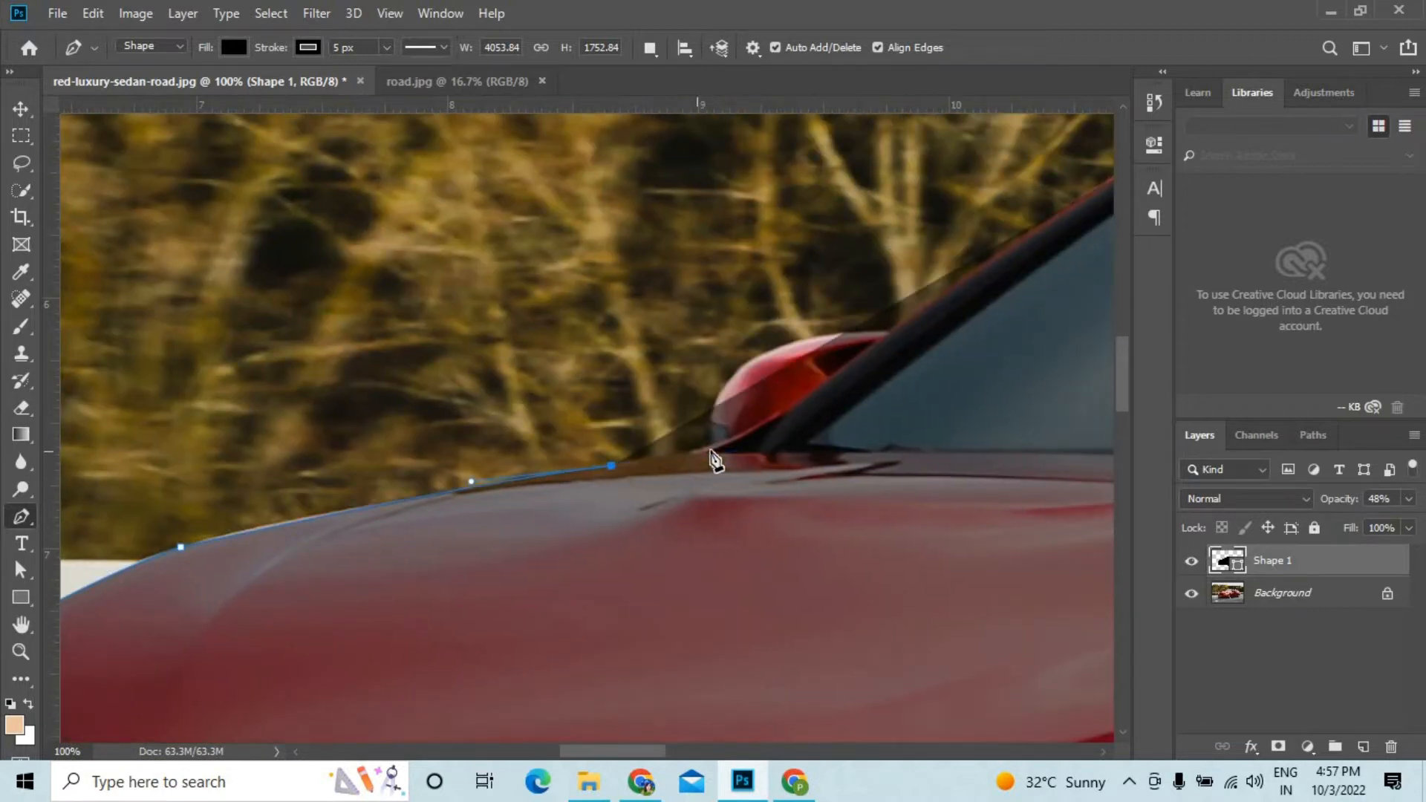
Trace the outline over the far side mirror to the point where it meets the windshield pillar.
drag(742, 366, 791, 339)
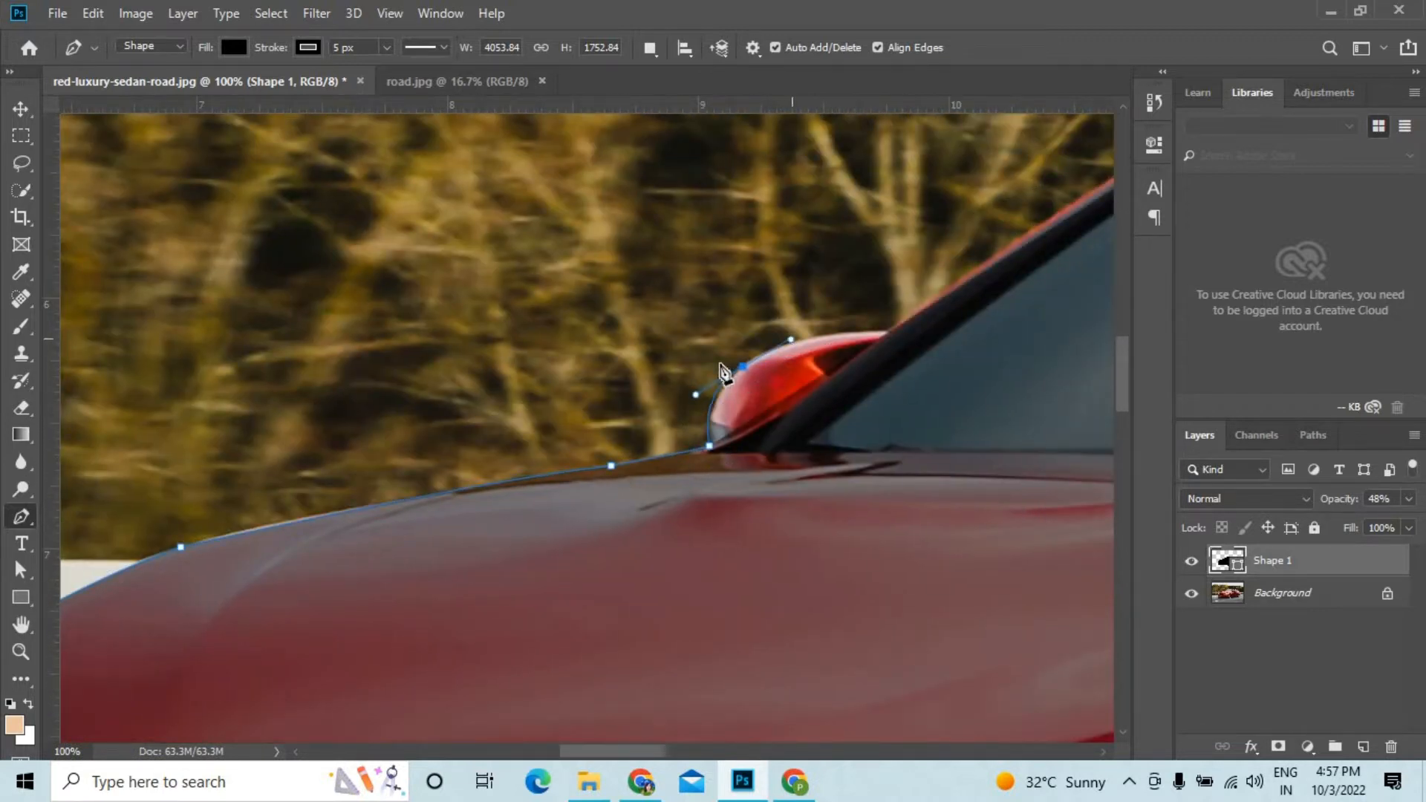
alt+click(744, 365)
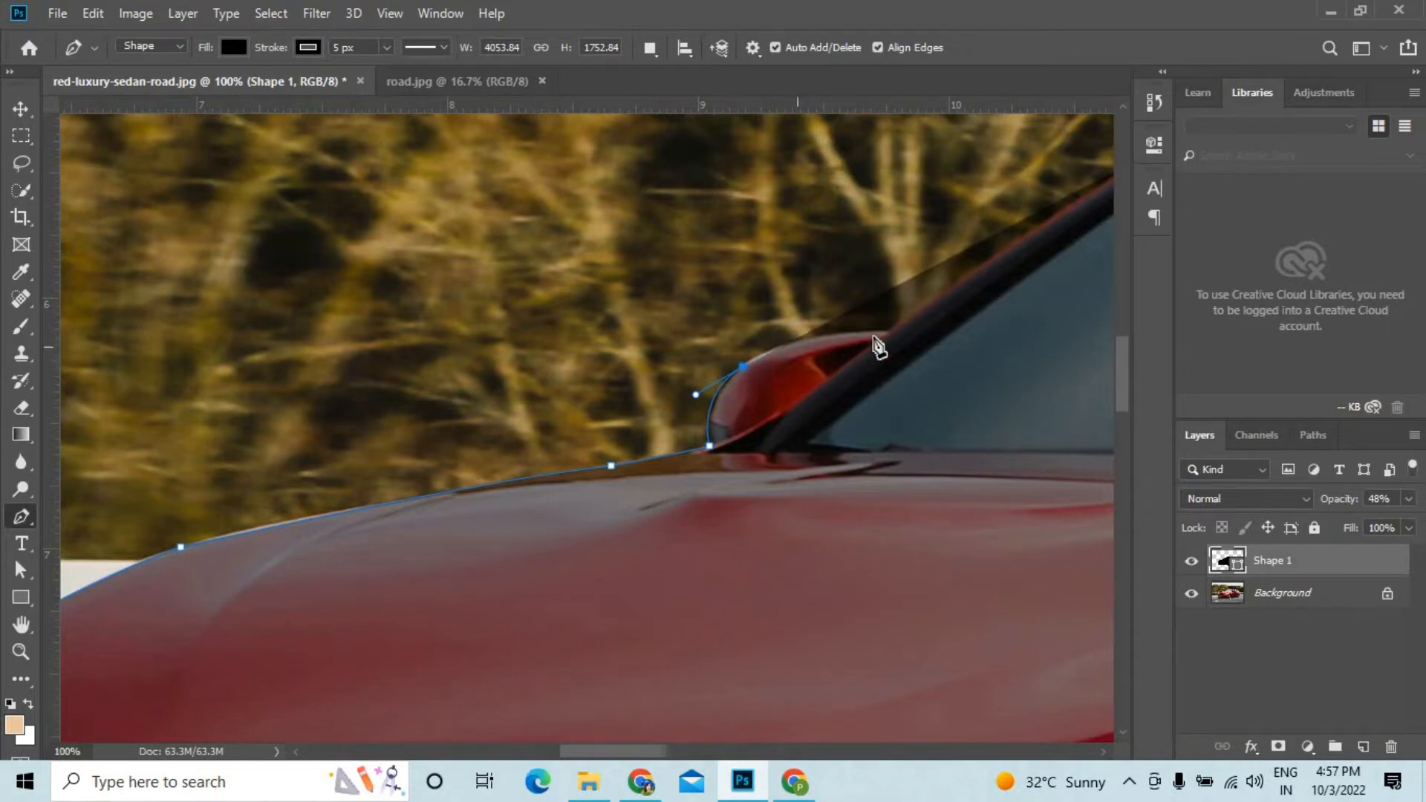
drag(889, 332, 1005, 337)
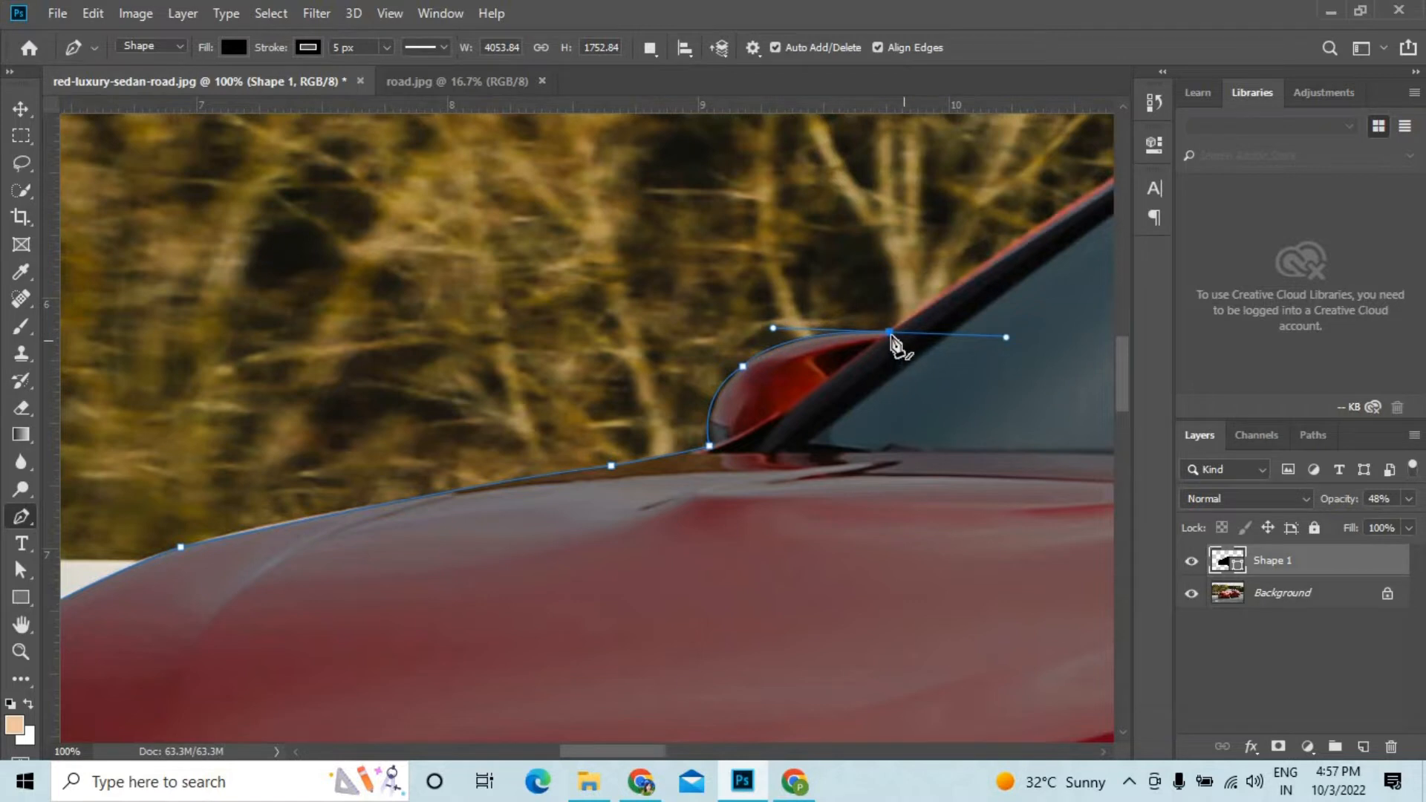
alt+click(890, 333)
Trace up the windshield pillar to the roof's front corner and close the car outline at its starting point.
drag(996, 306, 576, 600)
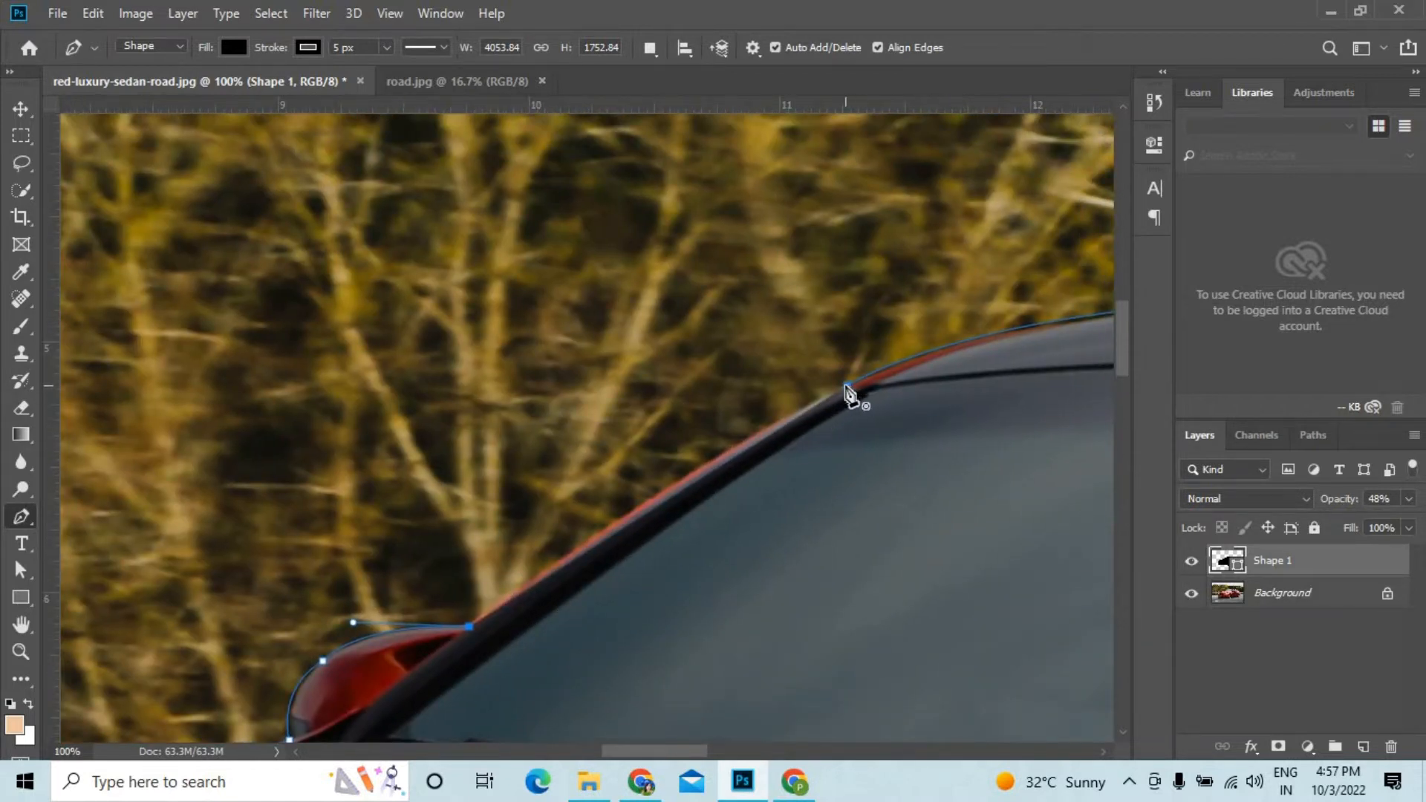
click(847, 387)
drag(816, 402, 863, 390)
alt+click(816, 404)
click(849, 387)
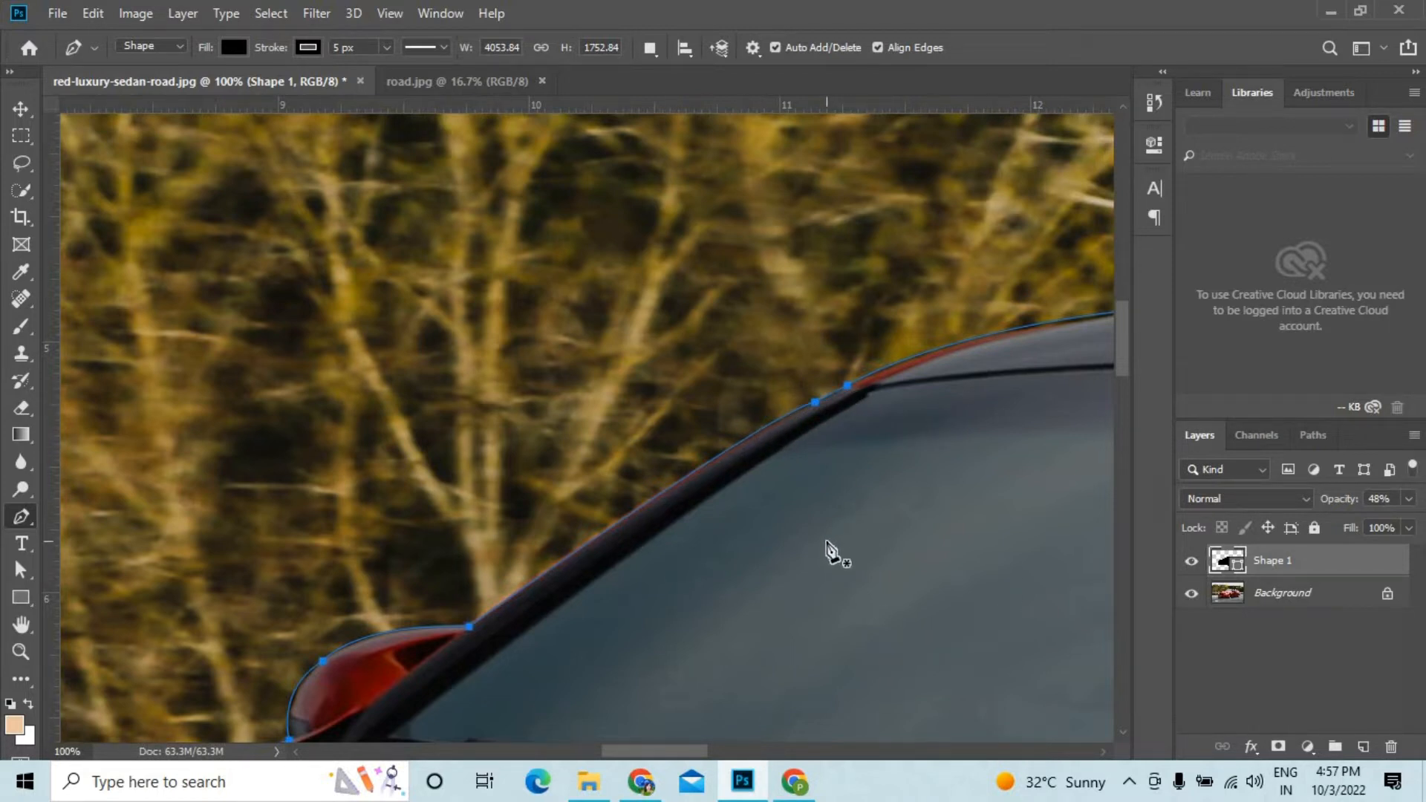
Load the Shape 1 outline as a selection and copy the car from the Background layer onto a new layer.
key(ctrl+minus)
key(ctrl+minus)
key(ctrl+minus)
key(ctrl+minus)
key(ctrl+minus)
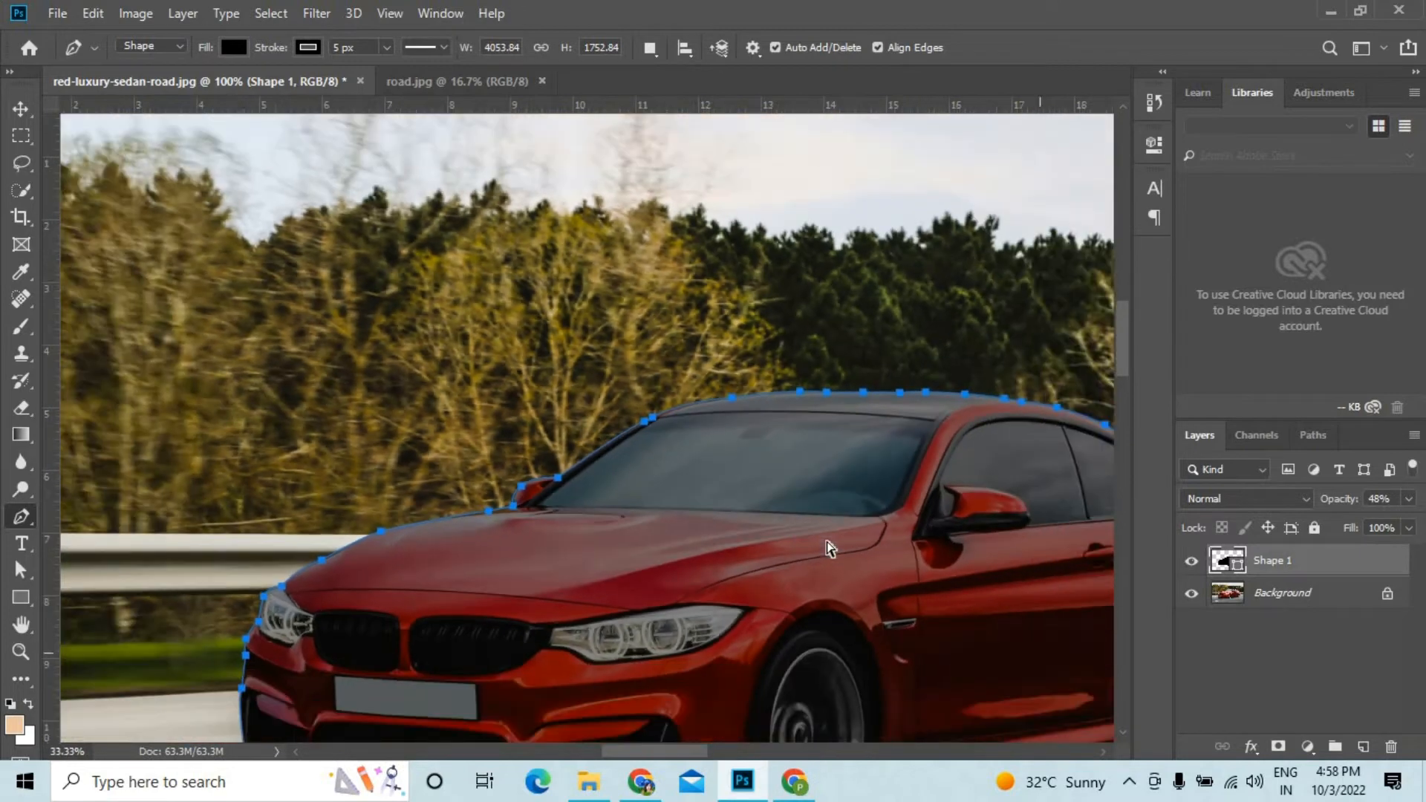
key(ctrl+minus)
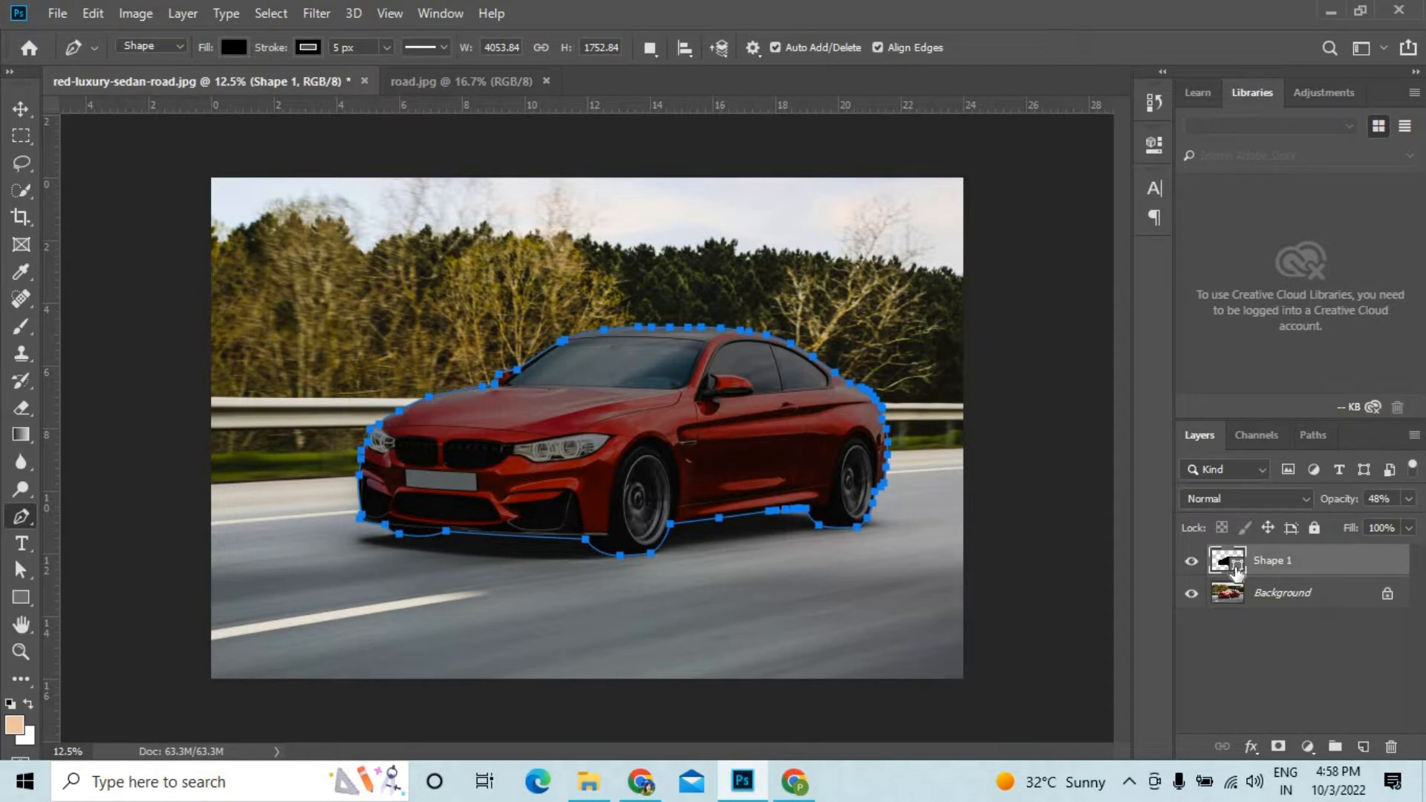
ctrl+click(1236, 570)
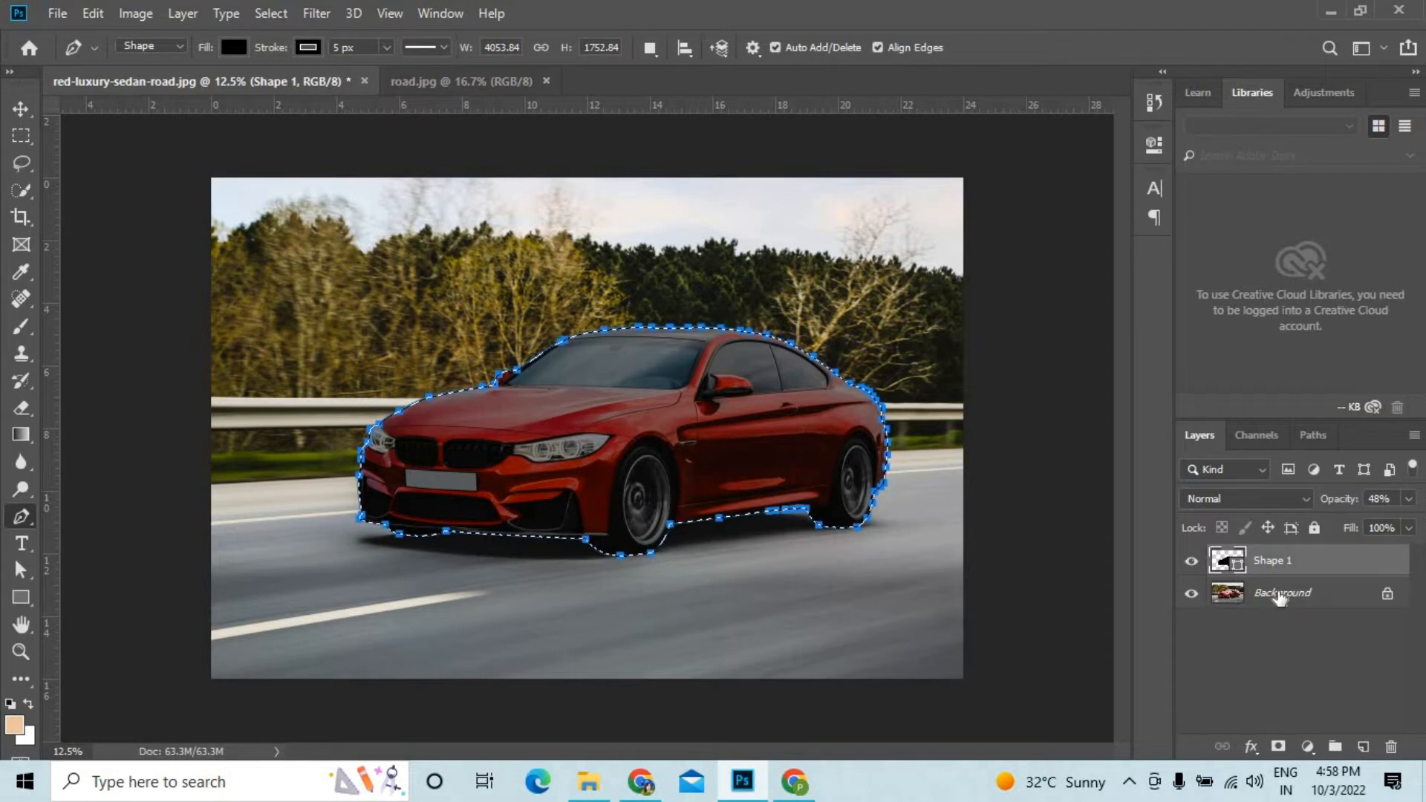
click(1293, 596)
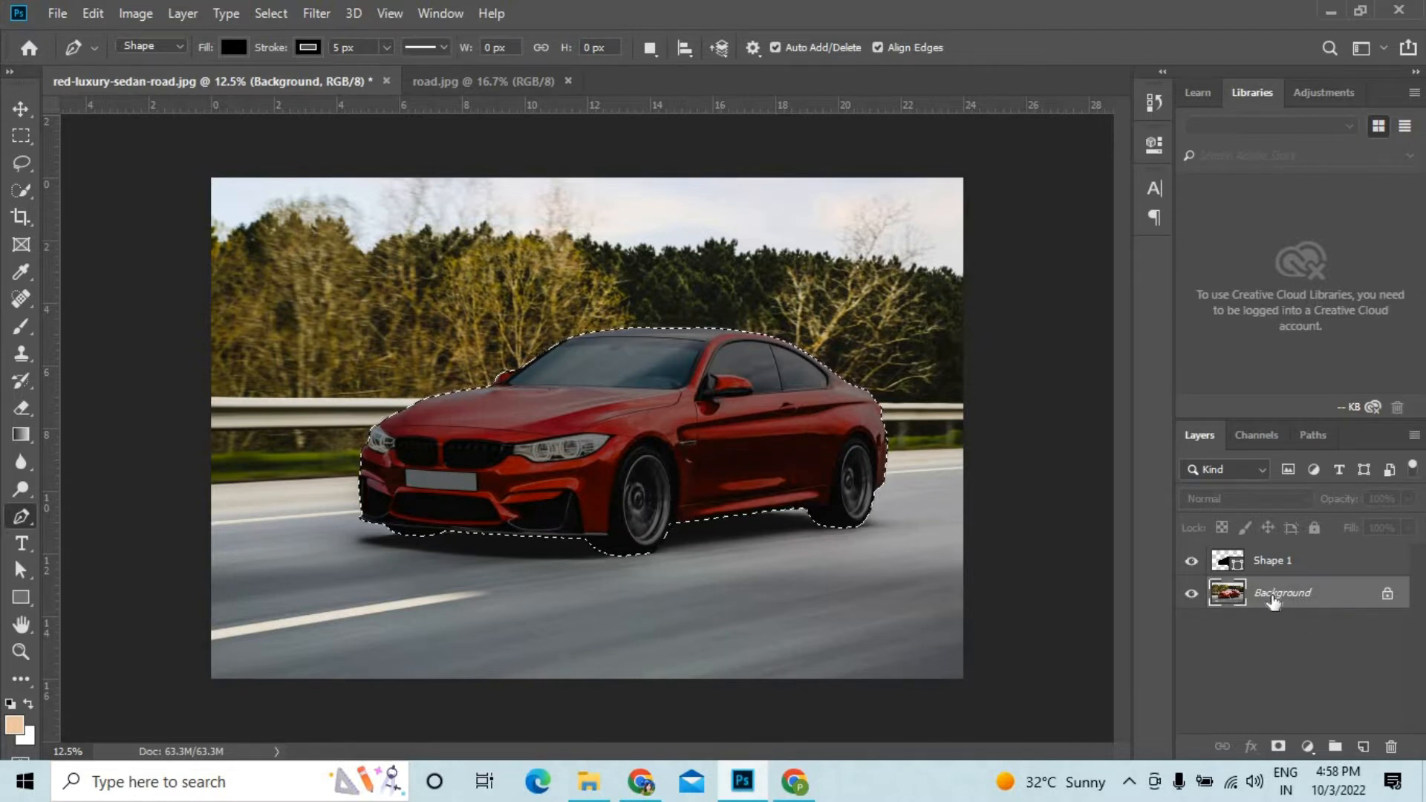
key(ctrl+j)
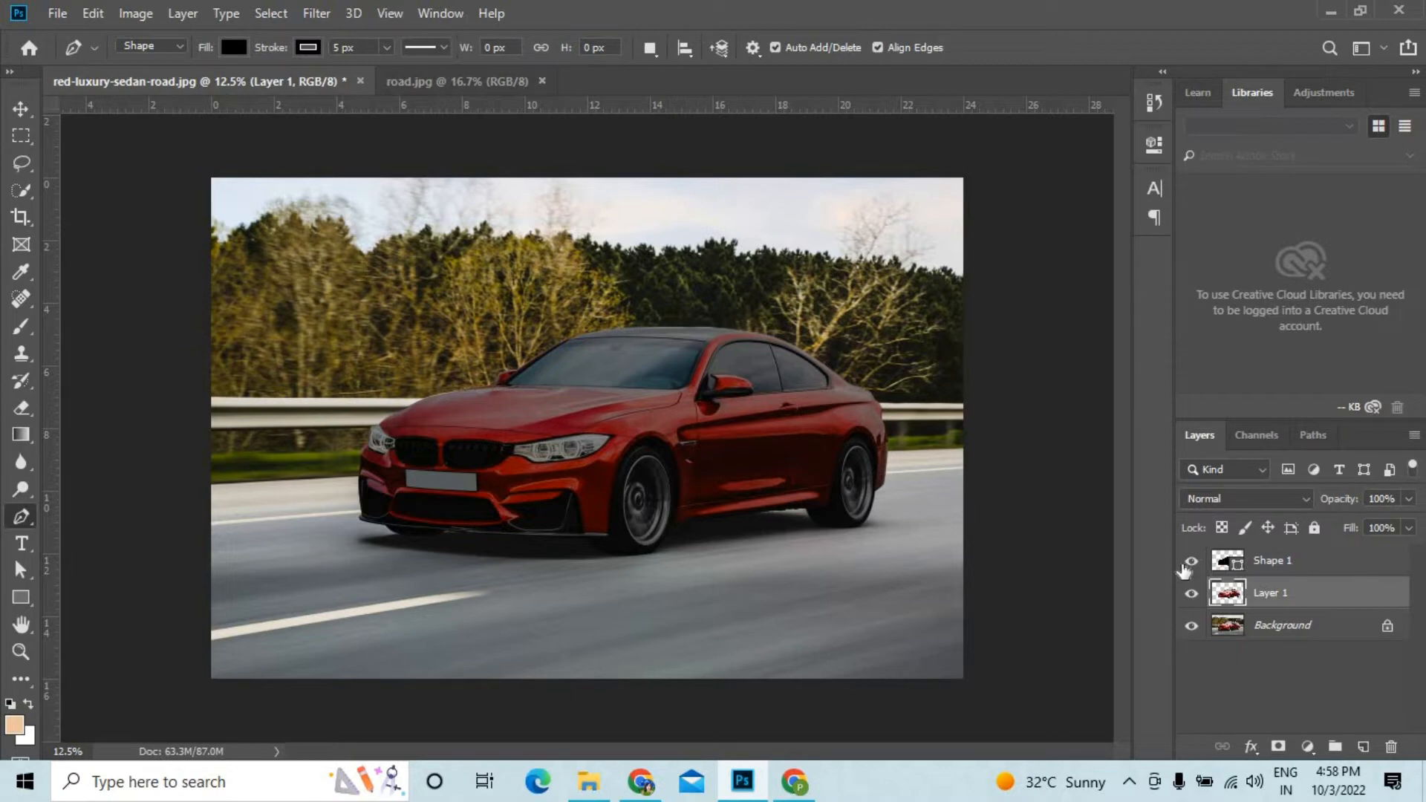
Hide the Shape 1 and Background layers so that only the cut-out car is shown.
click(1191, 562)
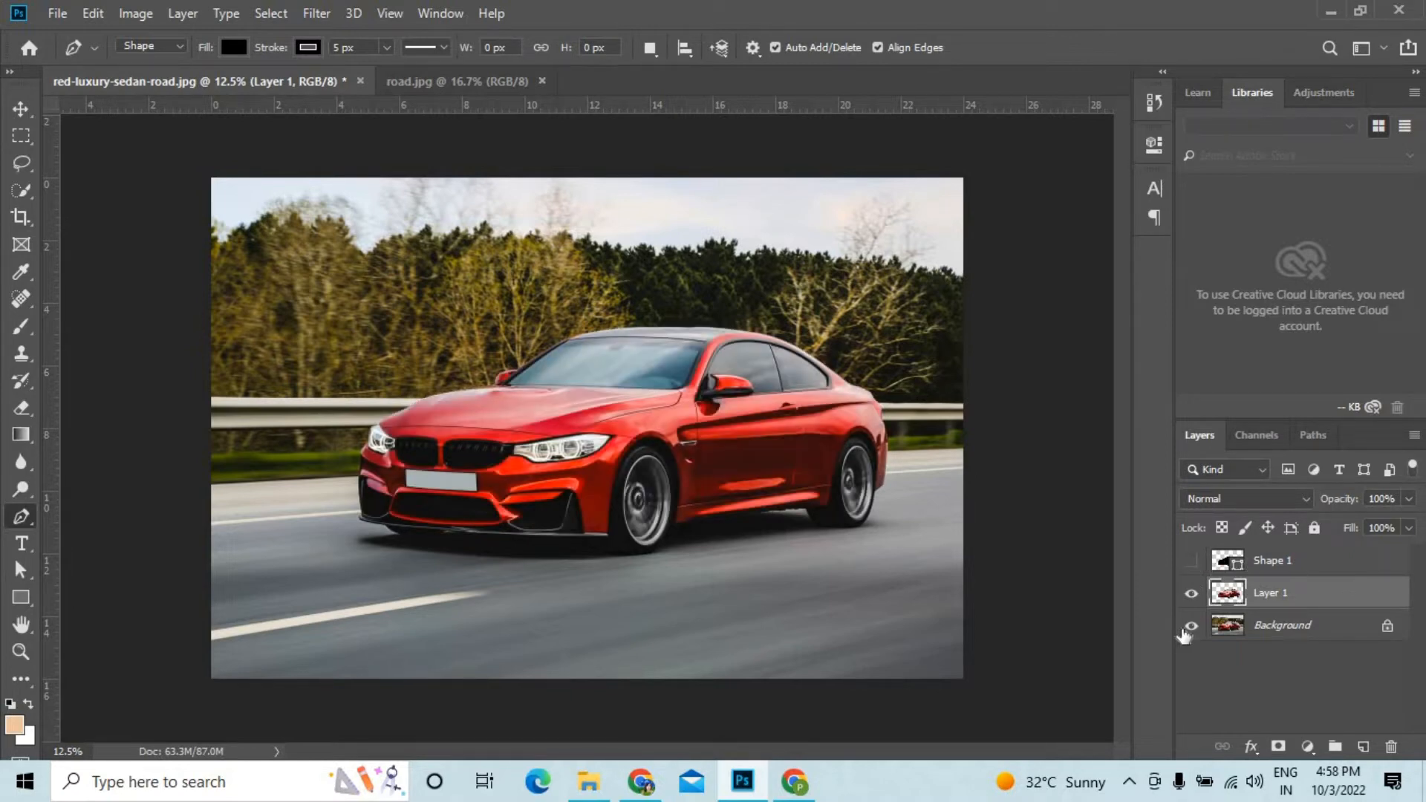
click(1192, 627)
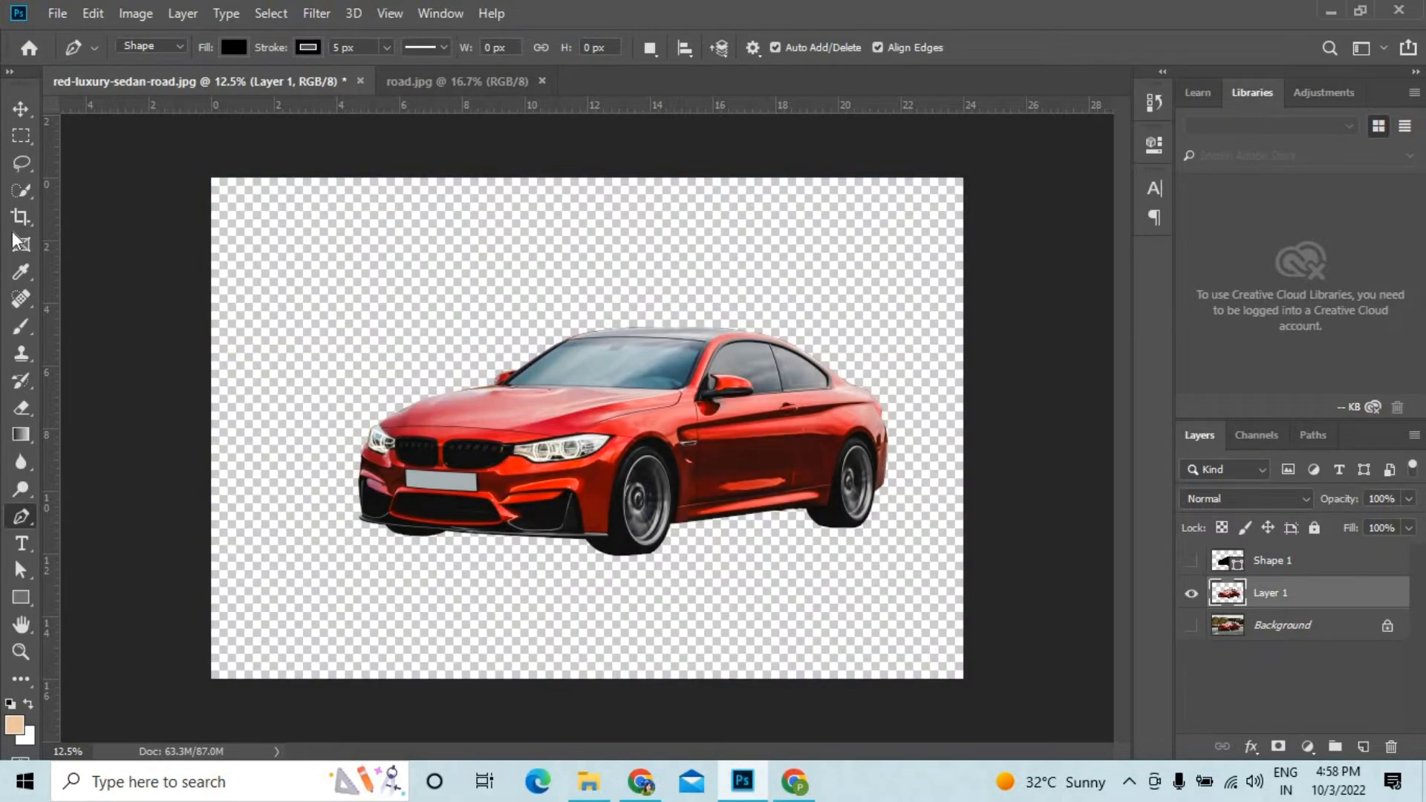
Bring the beautiful-city-park.jpg image into the car document with the Move tool and center it on the canvas.
click(18, 111)
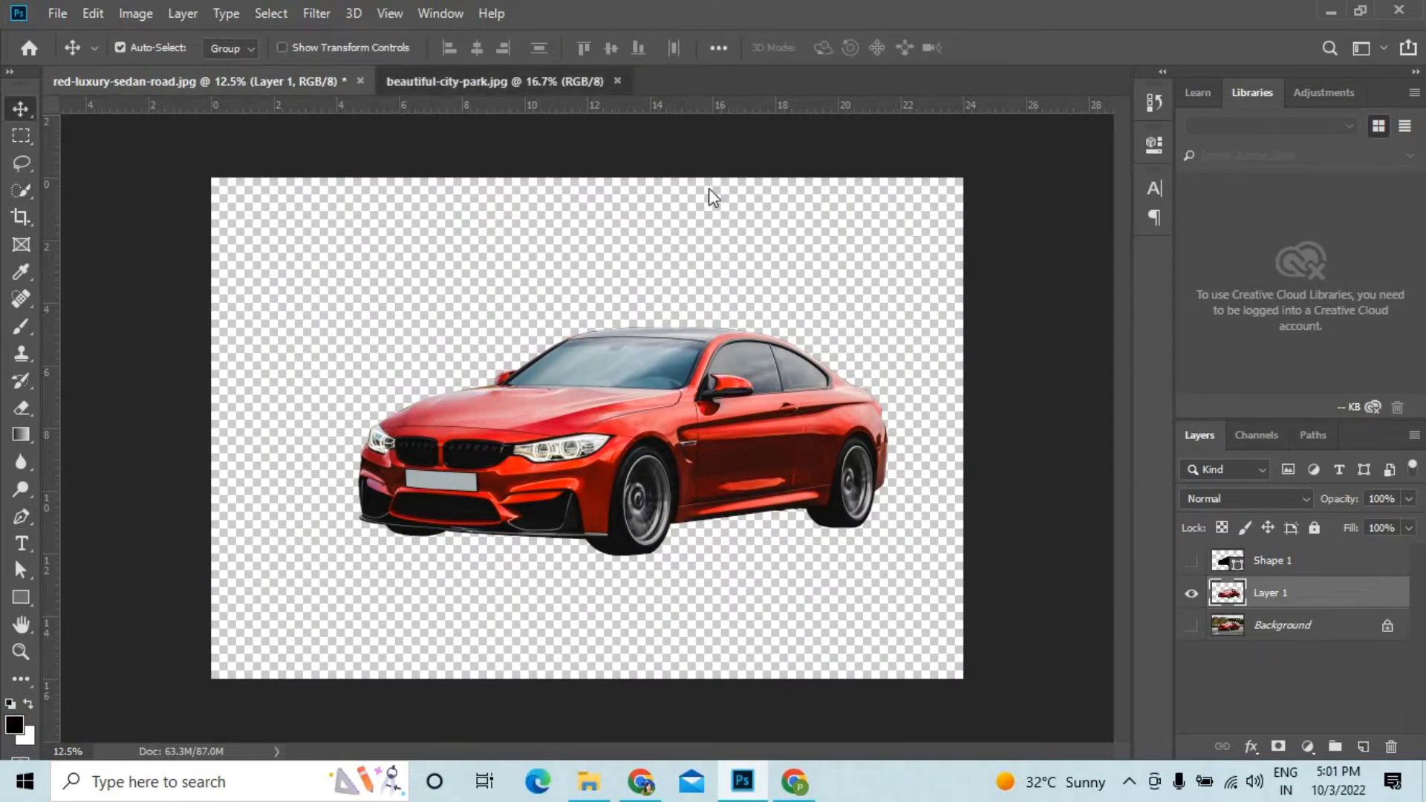
key(ctrl+Tab)
drag(906, 352, 908, 371)
drag(606, 92, 1093, 288)
drag(1067, 530, 528, 429)
drag(825, 286, 423, 84)
drag(677, 442, 638, 392)
Scale the park image up to cover the whole canvas and place the car layer above it.
key(ctrl+t)
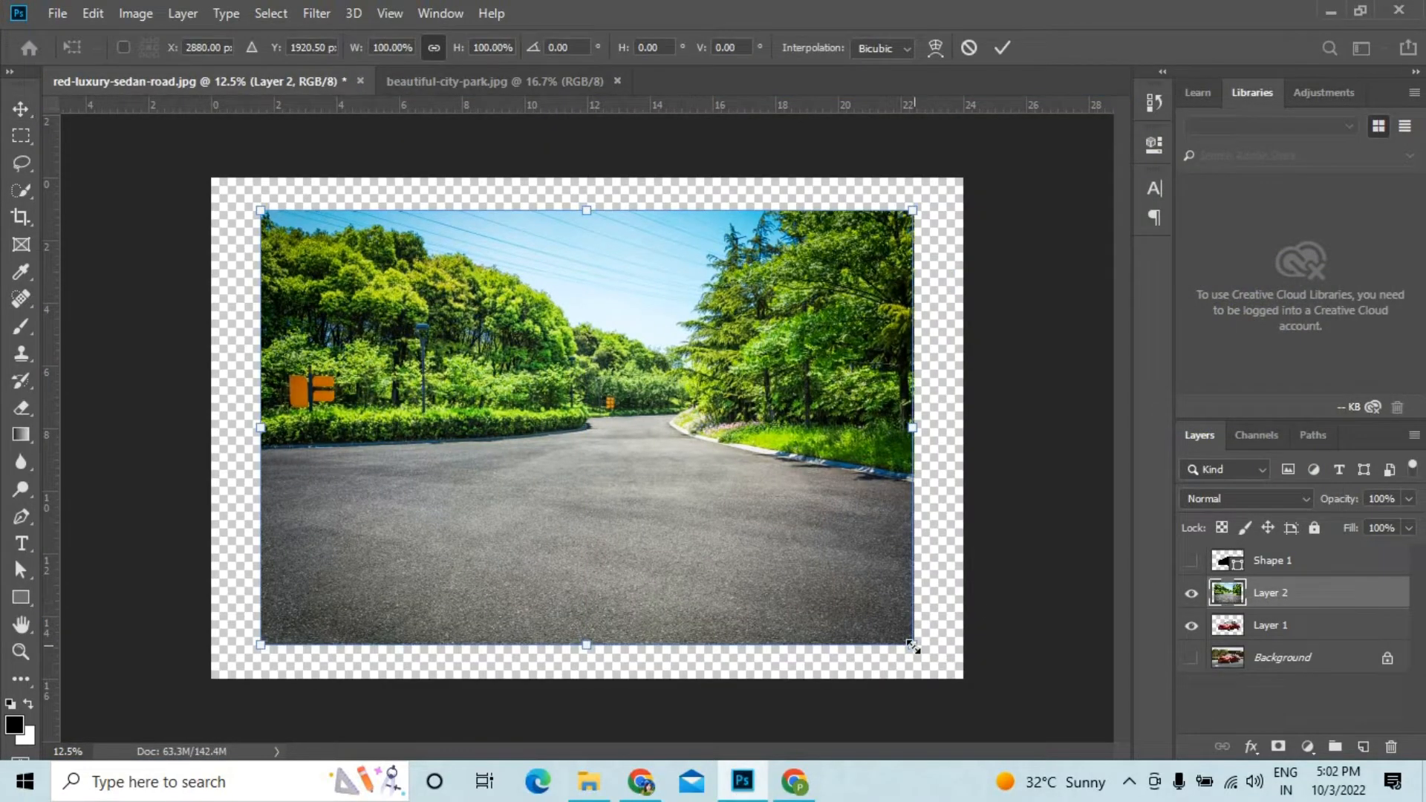
drag(915, 647, 963, 678)
key(Return)
drag(1277, 631, 1274, 587)
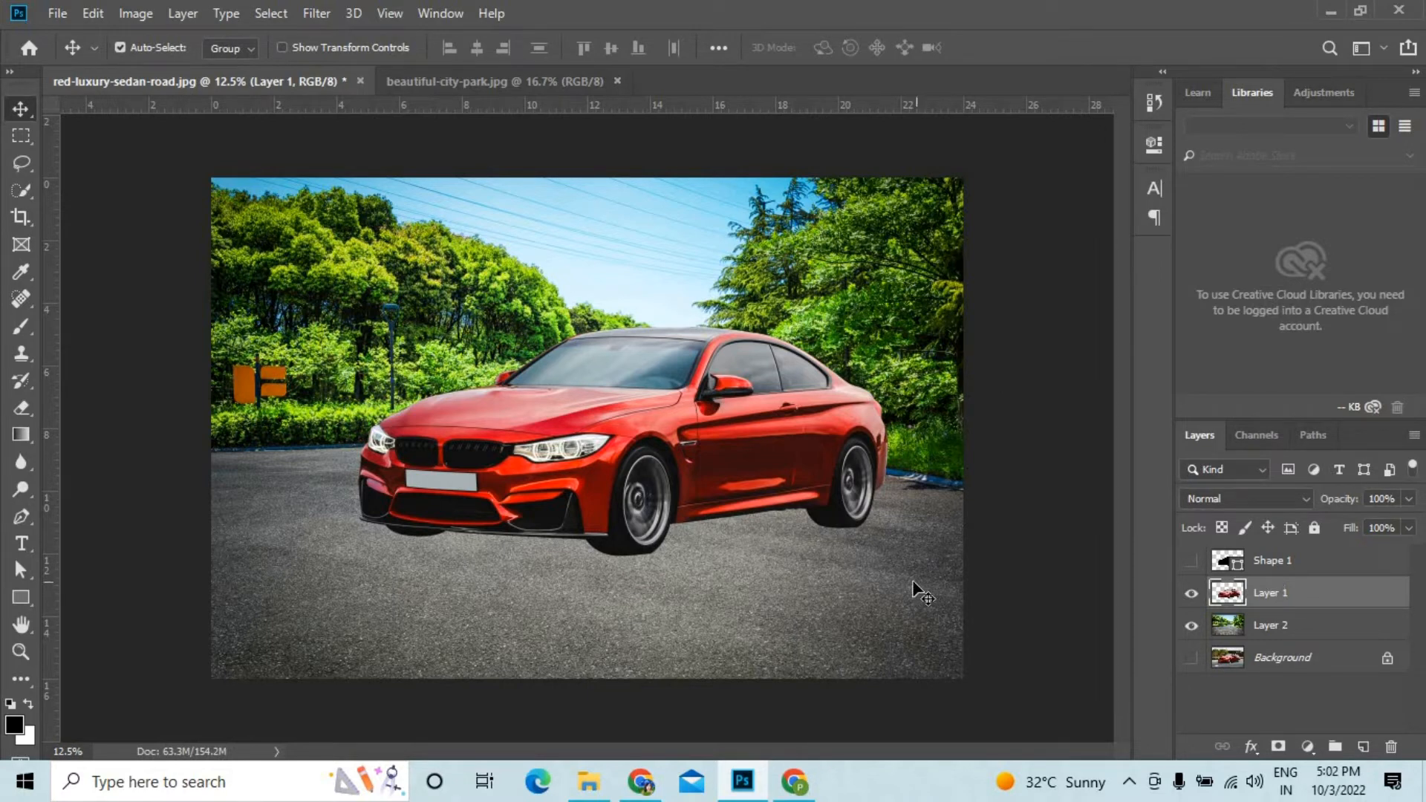
Scale the car down proportionally with Free Transform and position it on the left part of the road.
key(ctrl+t)
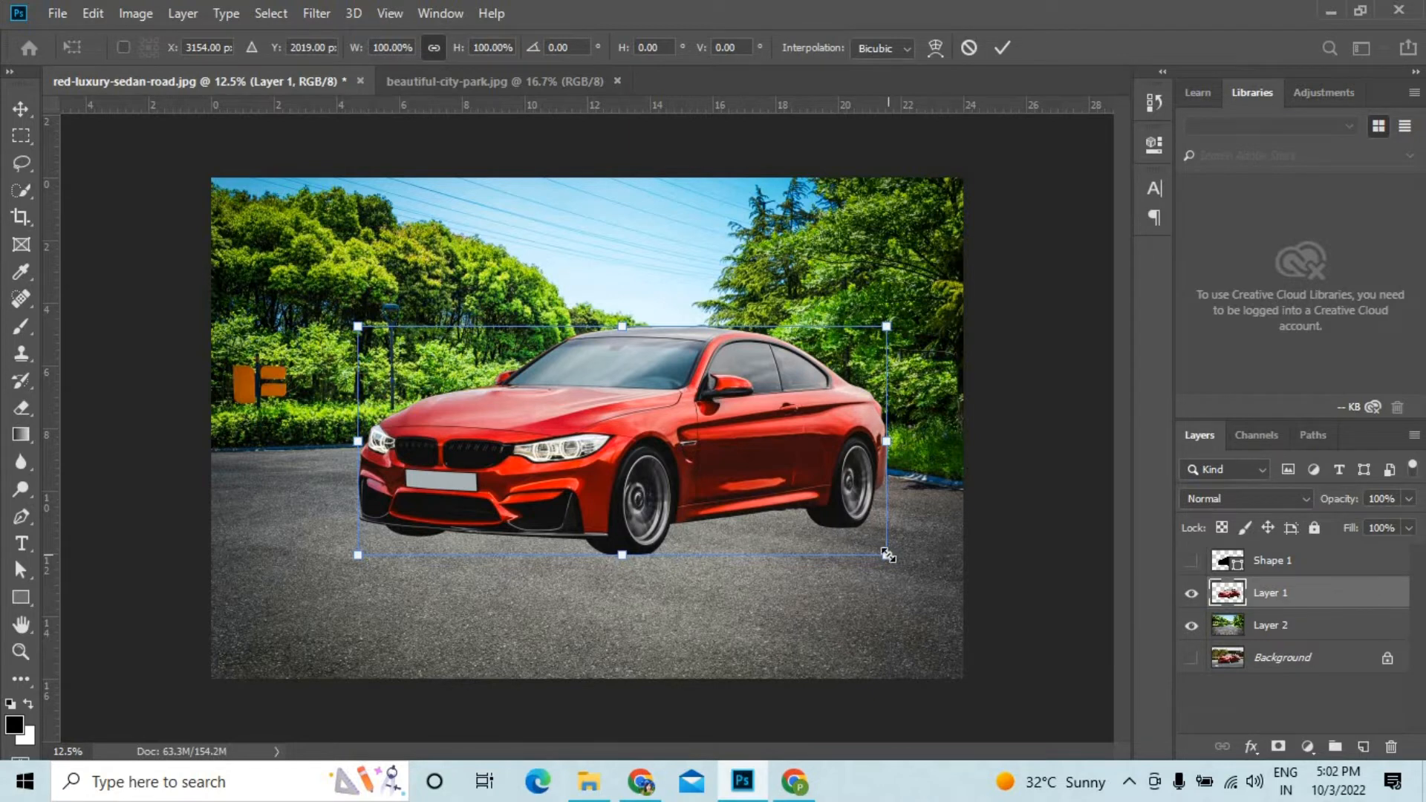
drag(888, 554, 813, 523)
drag(743, 479, 609, 499)
key(Return)
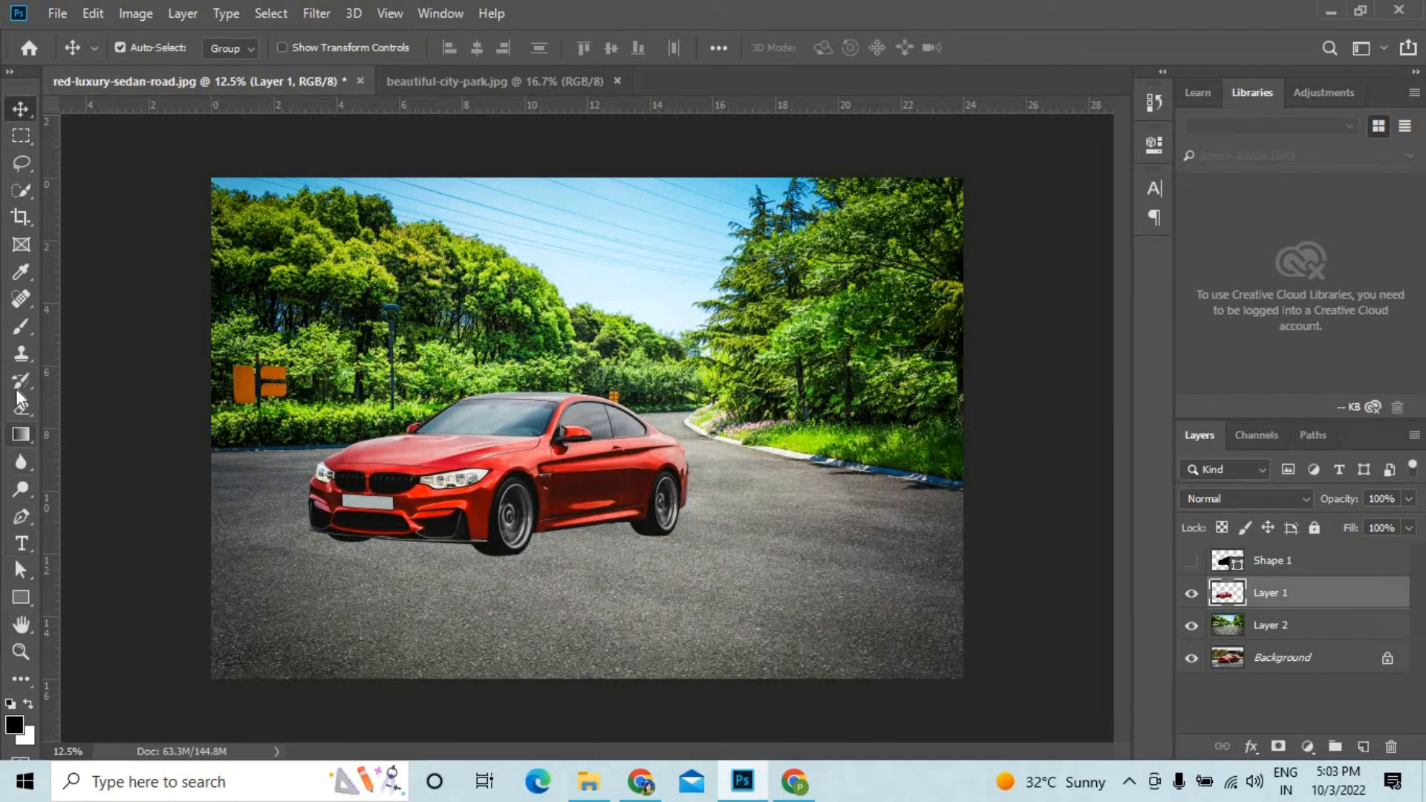
click(20, 327)
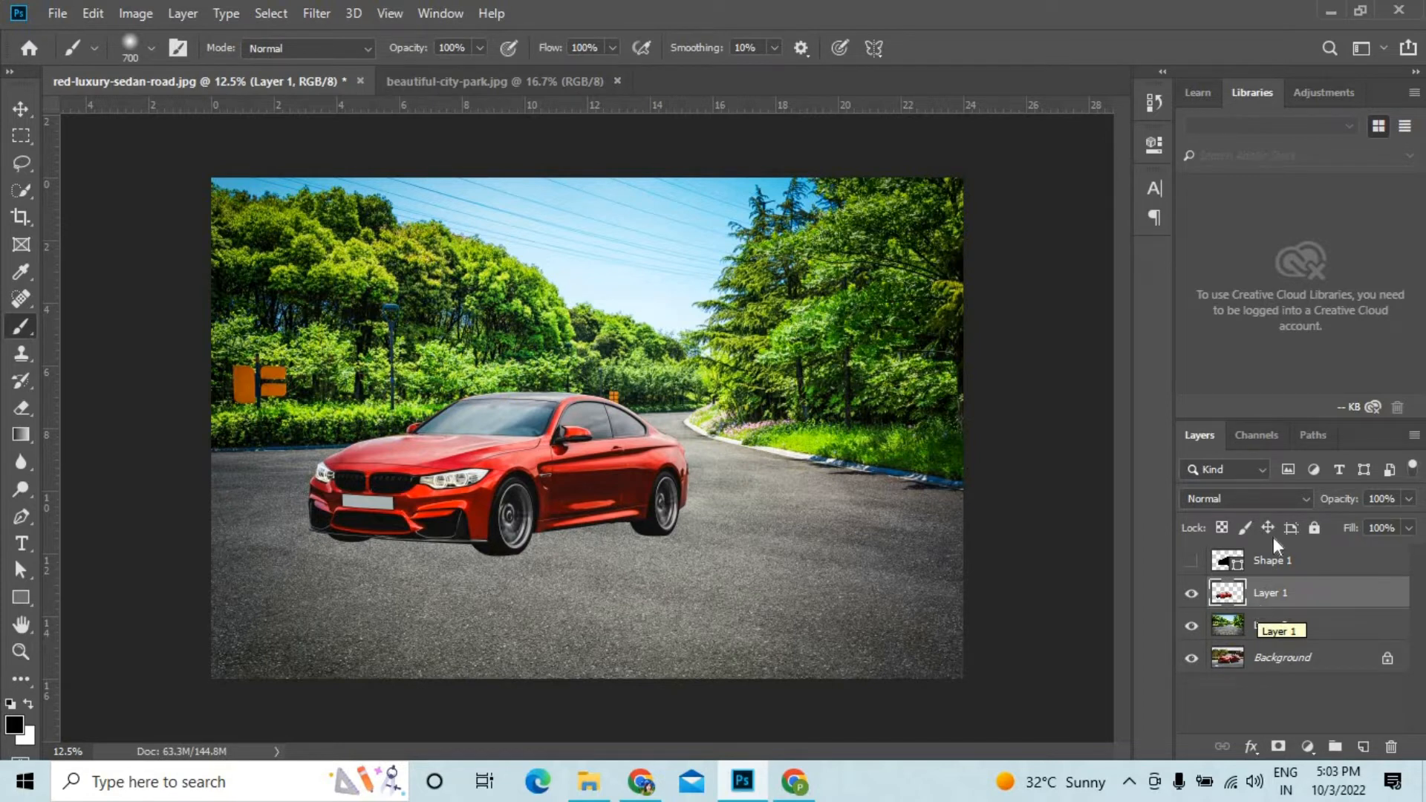
key(v)
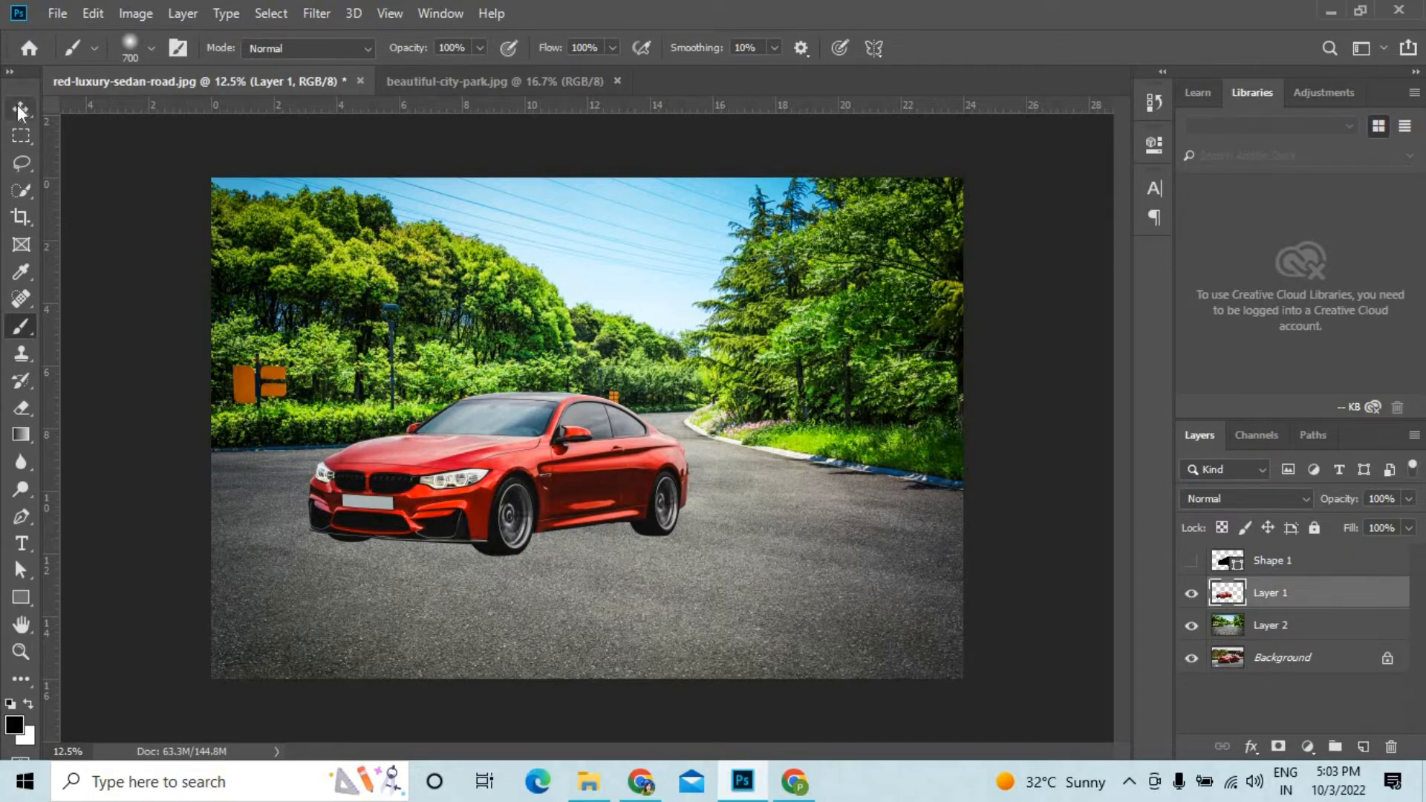
drag(547, 455, 524, 430)
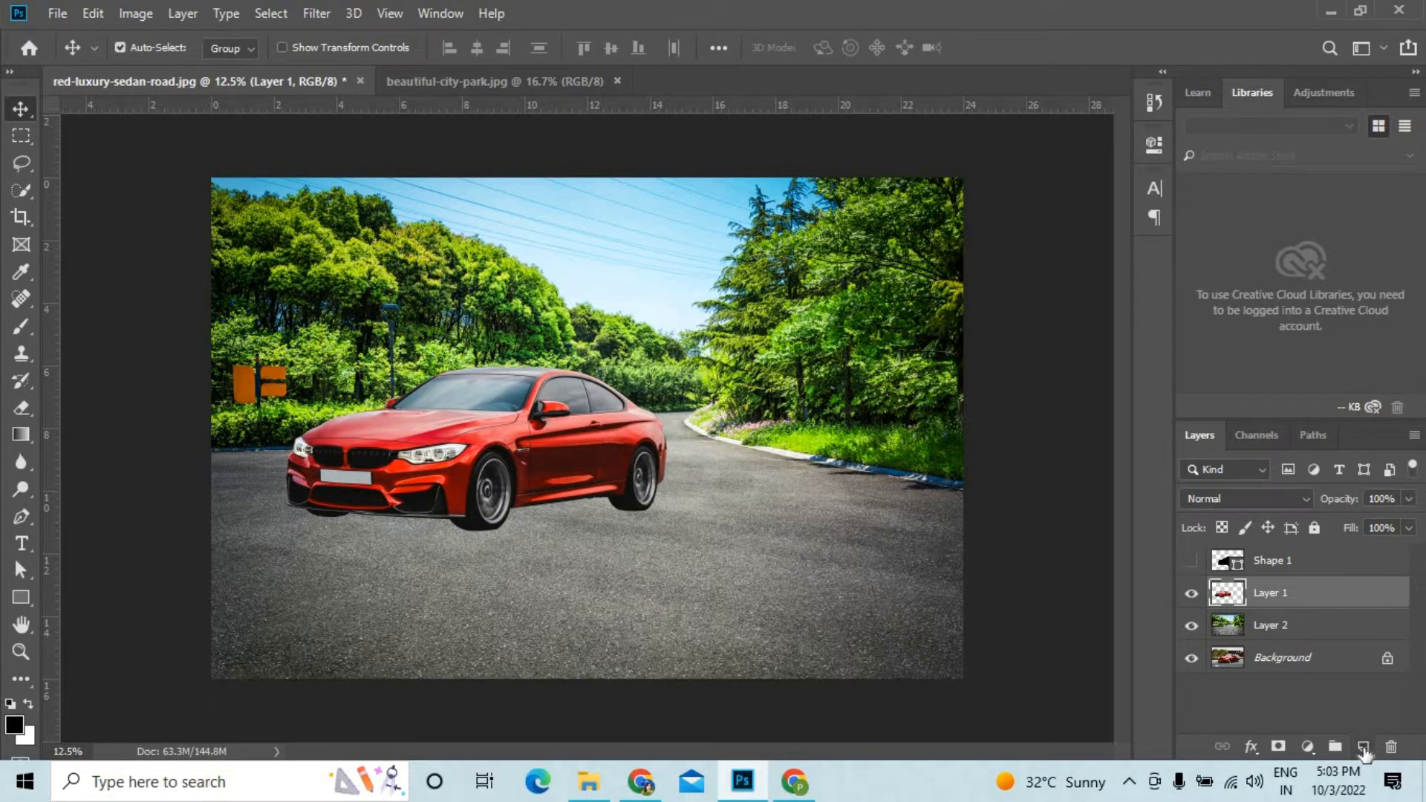
Add a new layer beneath the car layer and paint a black shadow under the car with a 300 px soft brush.
ctrl+click(1363, 747)
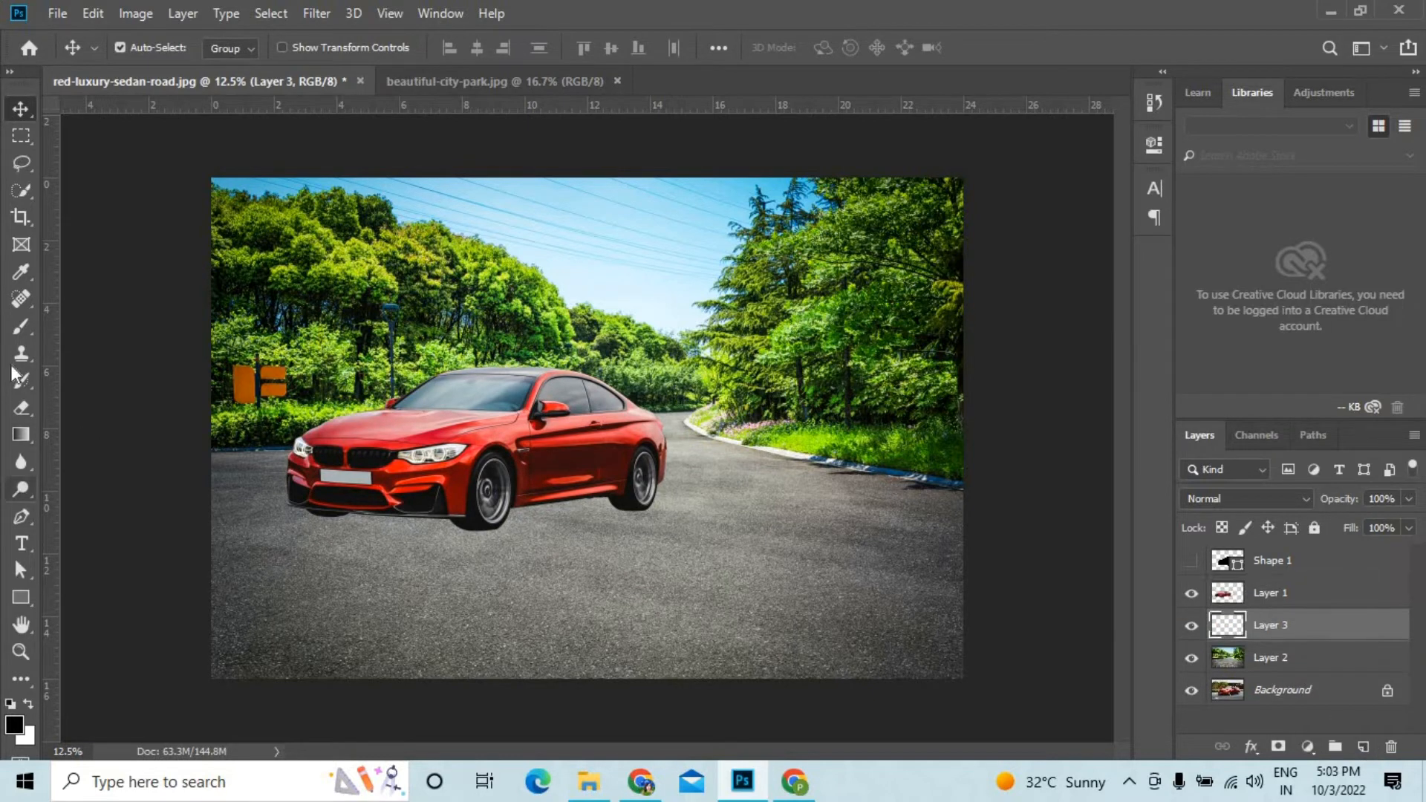
click(21, 325)
key(bracketleft)
key(bracketleft)
key(bracketleft)
key(bracketleft)
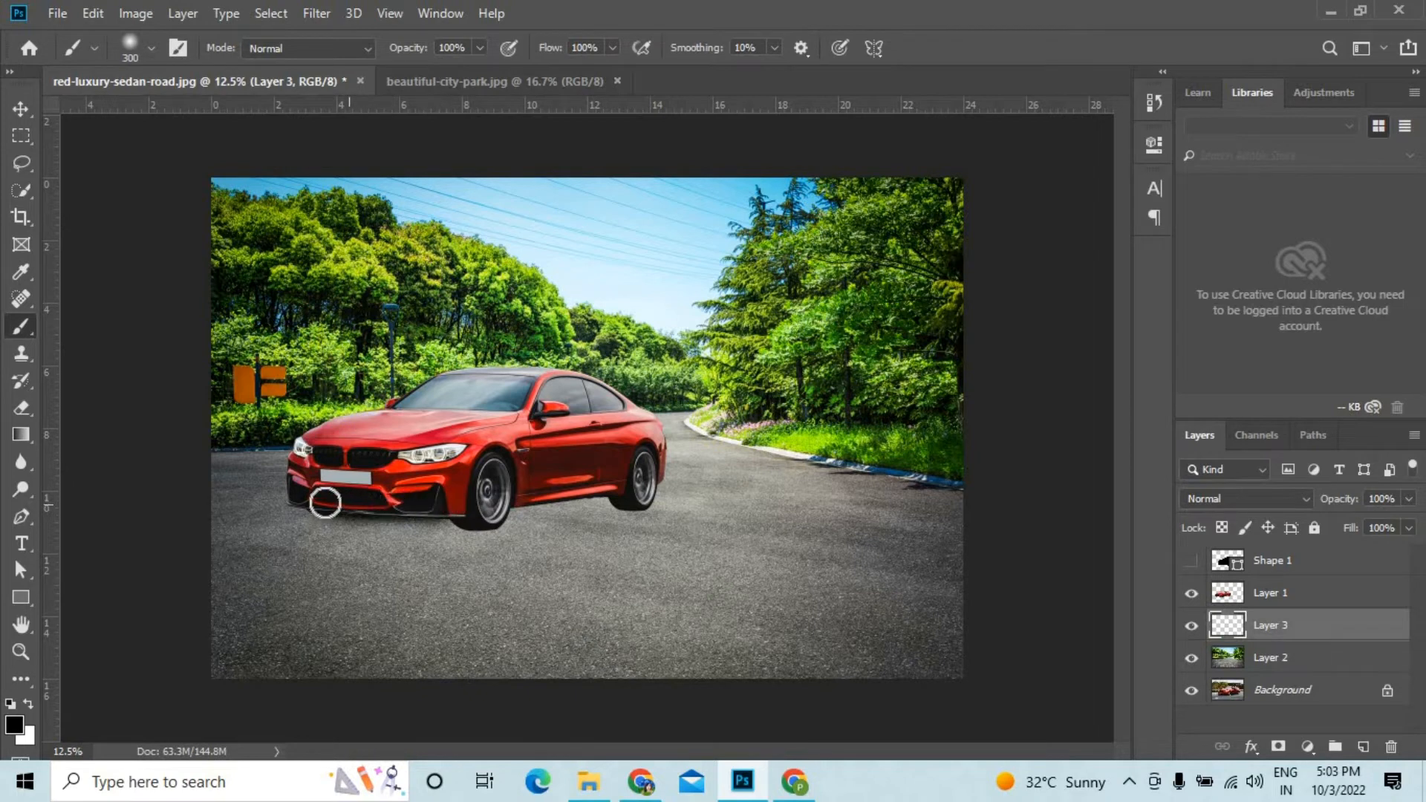
mouse_move(425, 514)
mouse_down()
mouse_move(461, 512)
mouse_move(357, 510)
mouse_move(497, 513)
mouse_move(442, 513)
mouse_up()
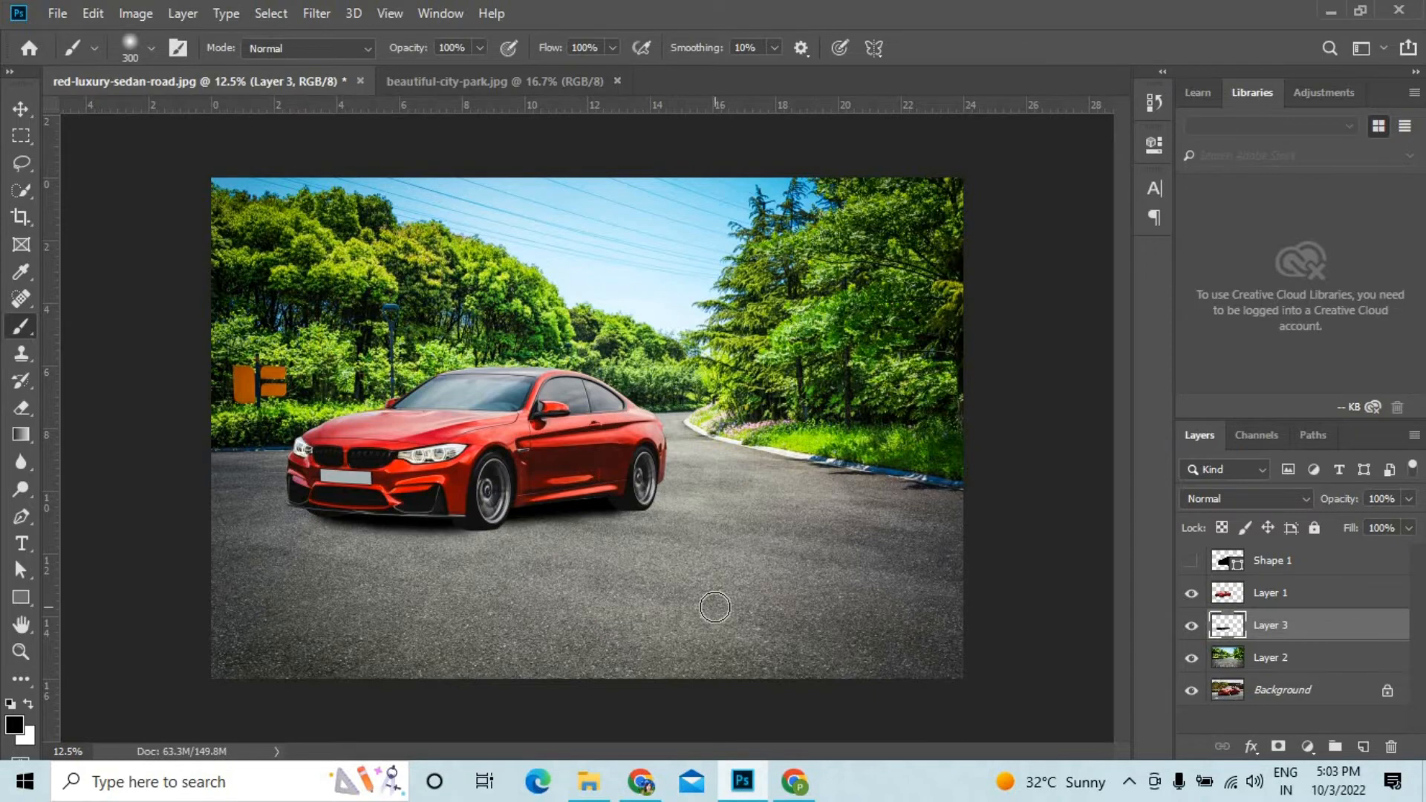
Refine the shadow around the tires and beneath the front bumper with a 175 px brush.
scroll(678, 598, up, 2)
key(bracketleft)
key(bracketleft)
key(bracketleft)
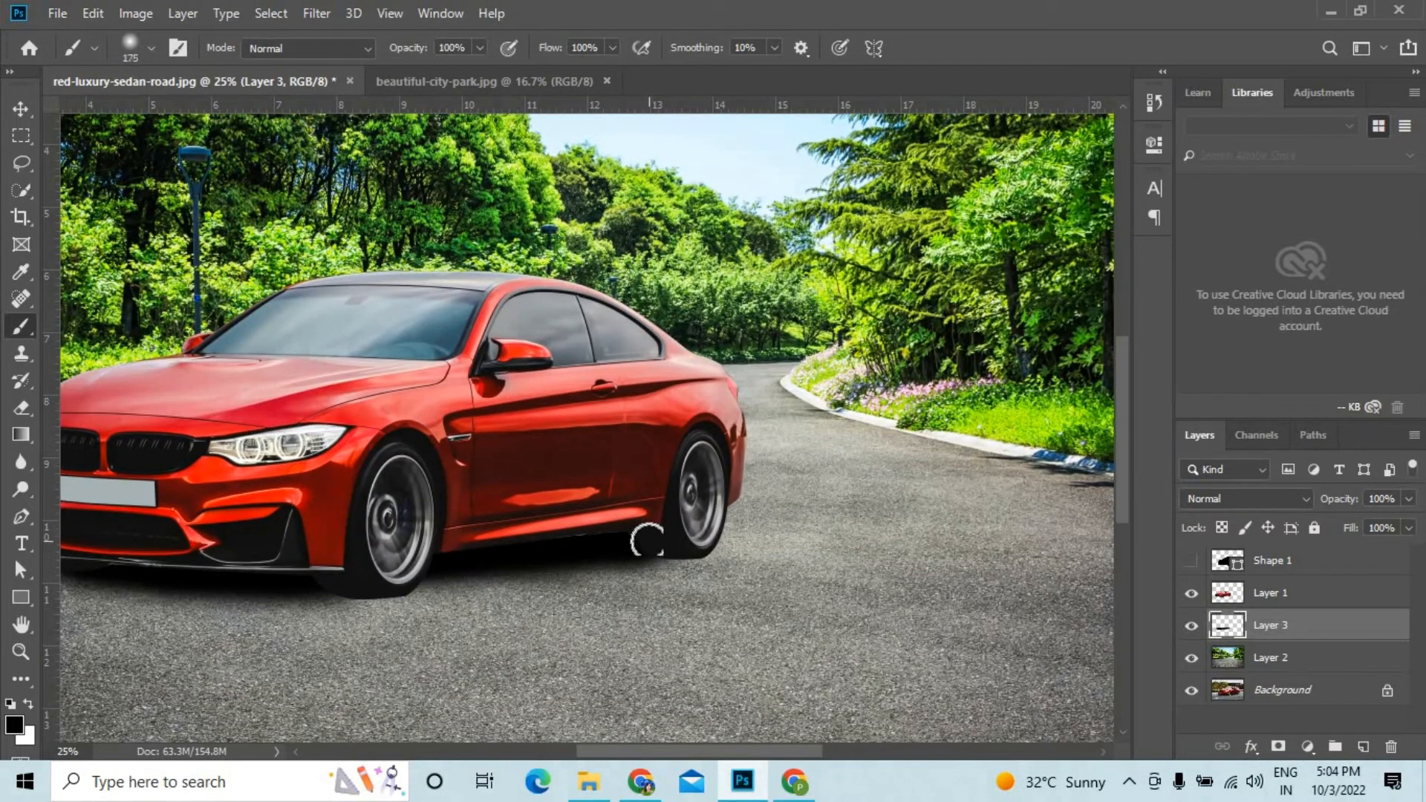
mouse_move(451, 569)
mouse_down()
mouse_move(628, 556)
mouse_move(480, 552)
mouse_move(697, 542)
mouse_move(434, 536)
mouse_move(350, 576)
mouse_move(508, 564)
mouse_move(333, 581)
mouse_move(408, 557)
mouse_up()
scroll(407, 557, left, 5)
mouse_move(495, 551)
mouse_down()
mouse_move(615, 563)
mouse_move(349, 541)
mouse_up()
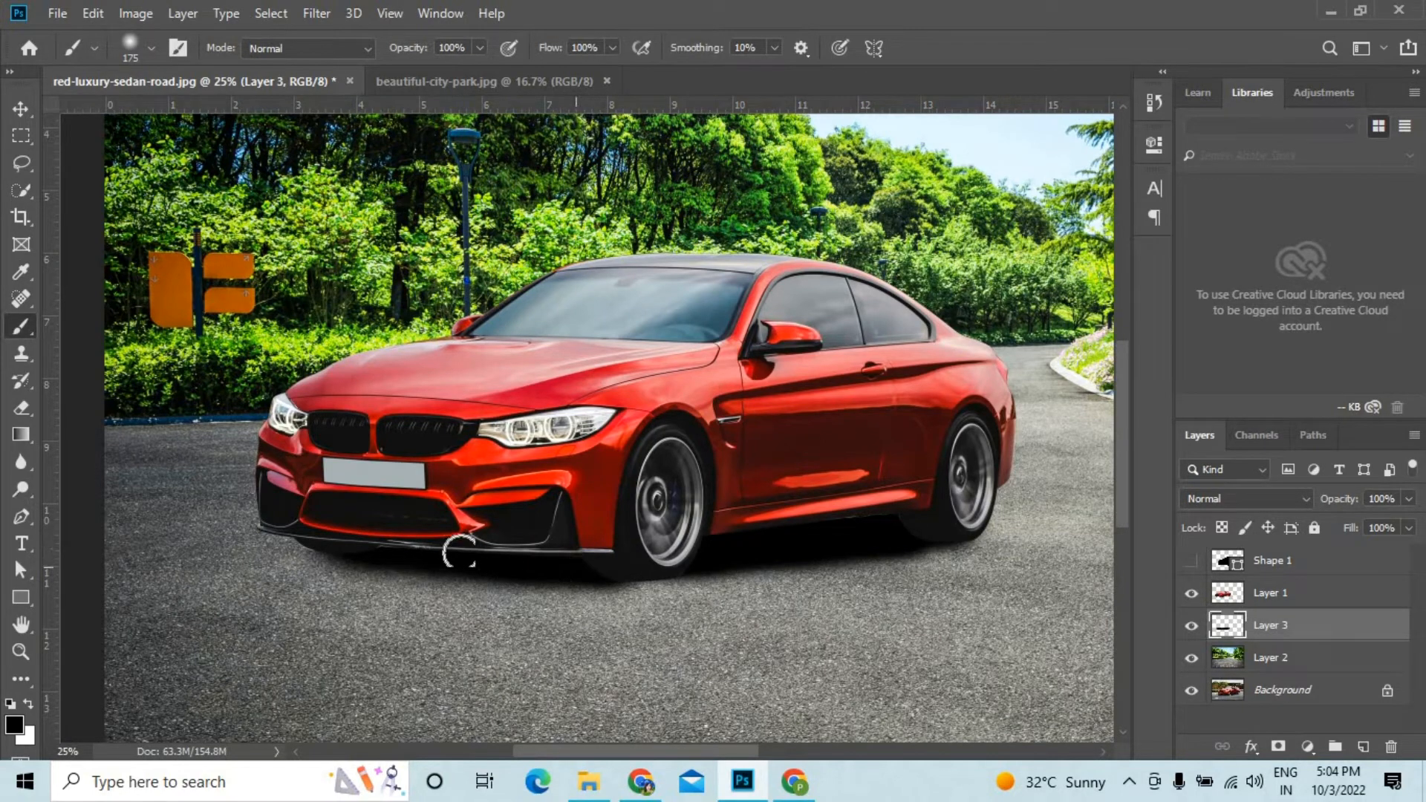
key(ctrl+minus)
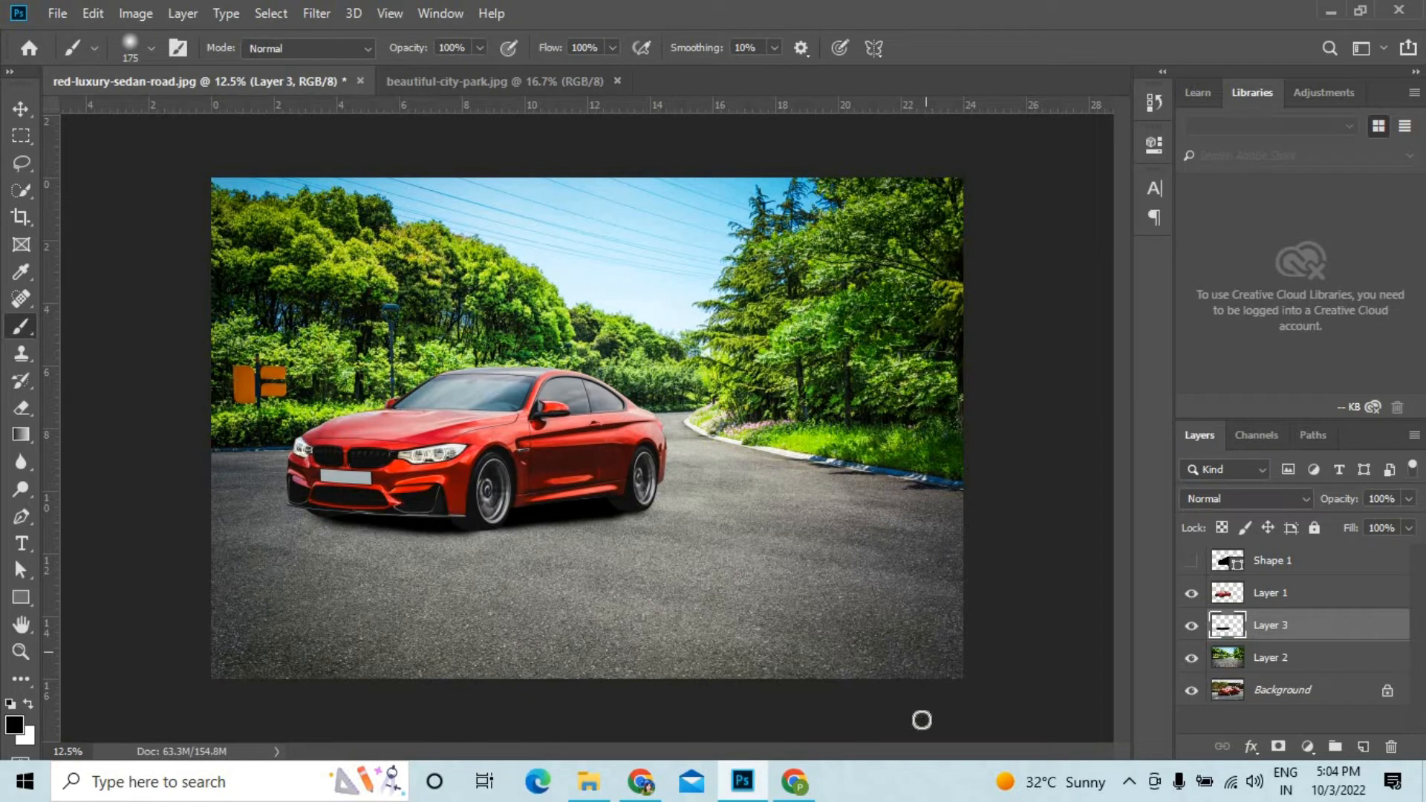
Apply Selective Color to the reds of the car layer with Yellow +12% and Black -15%.
click(1267, 663)
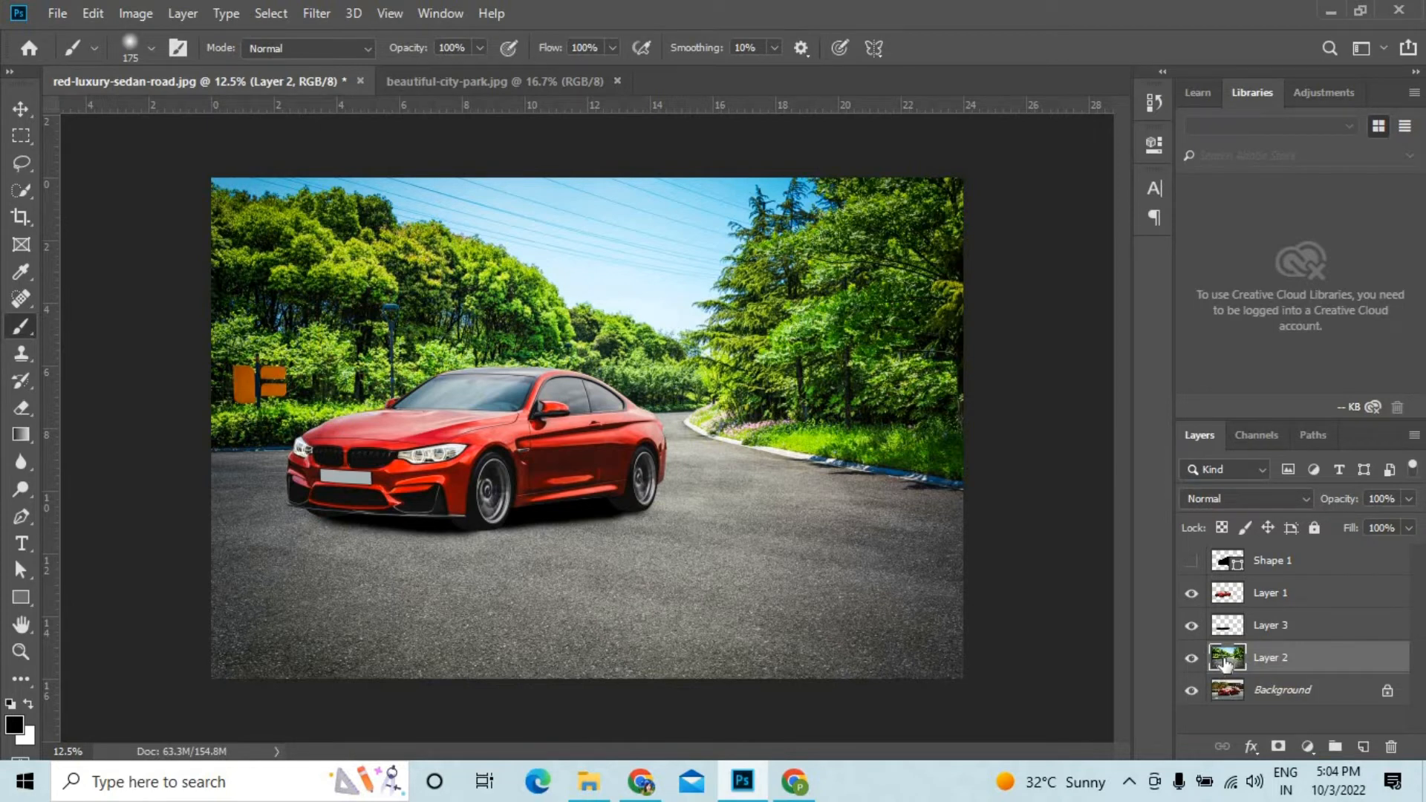
click(1259, 598)
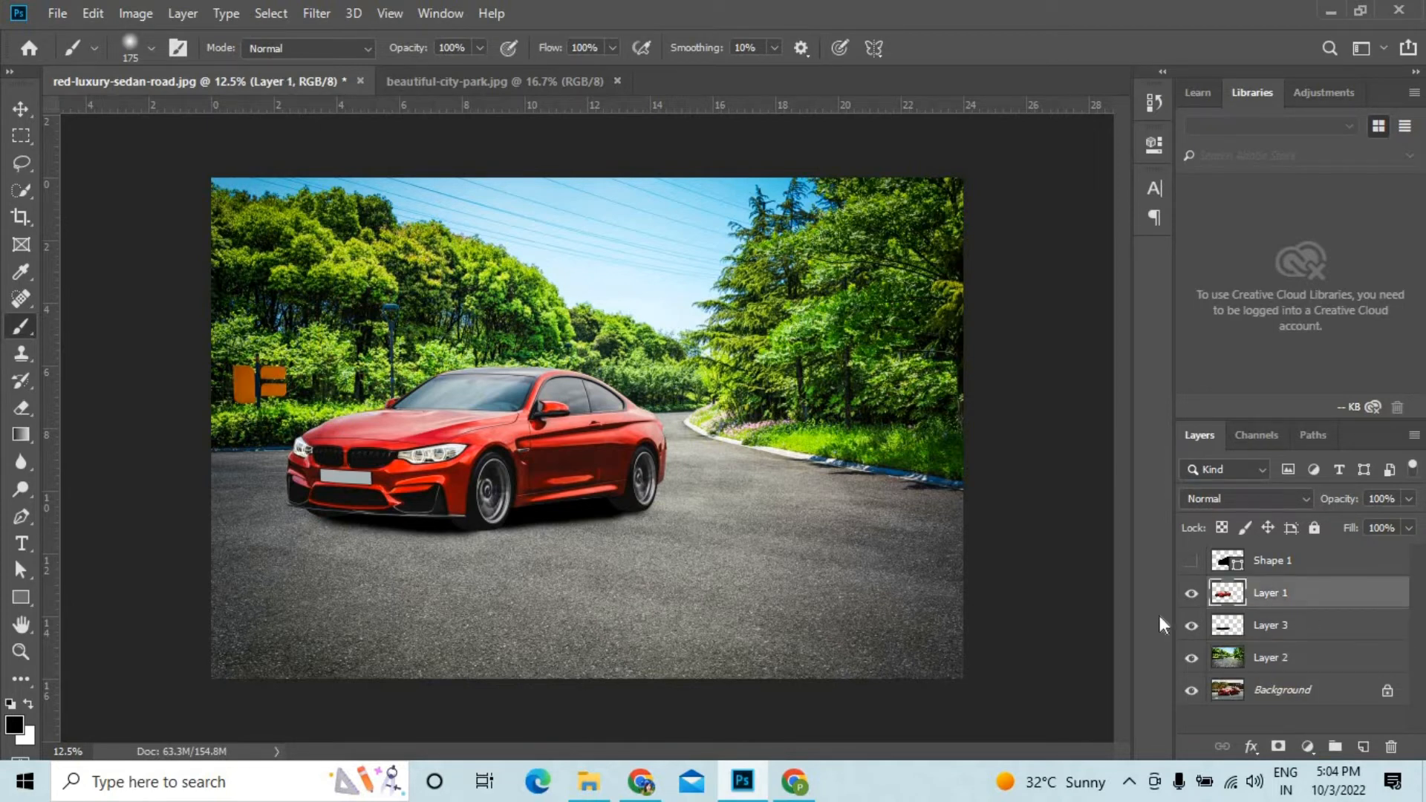
click(135, 14)
mouse_move(186, 69)
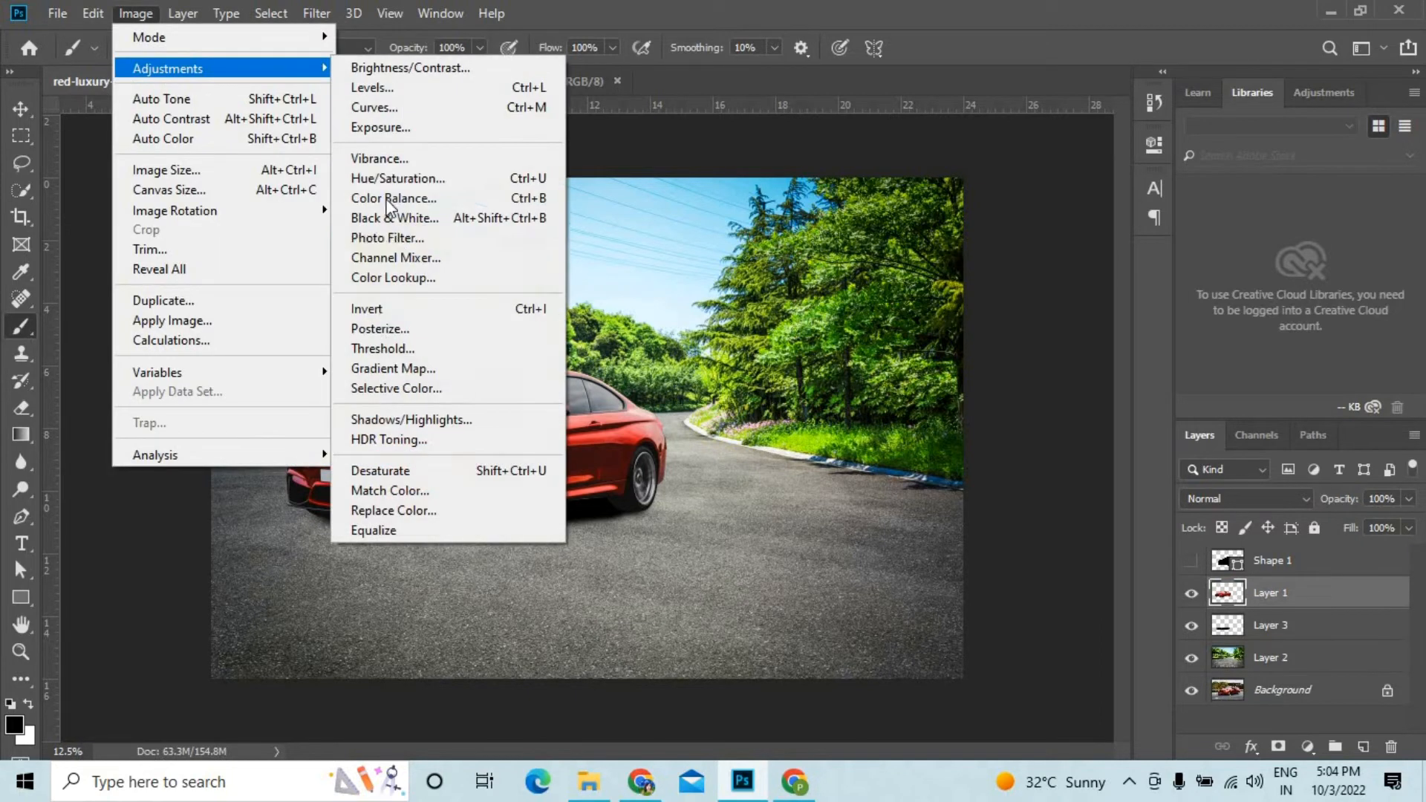
click(381, 389)
drag(1054, 405, 1059, 363)
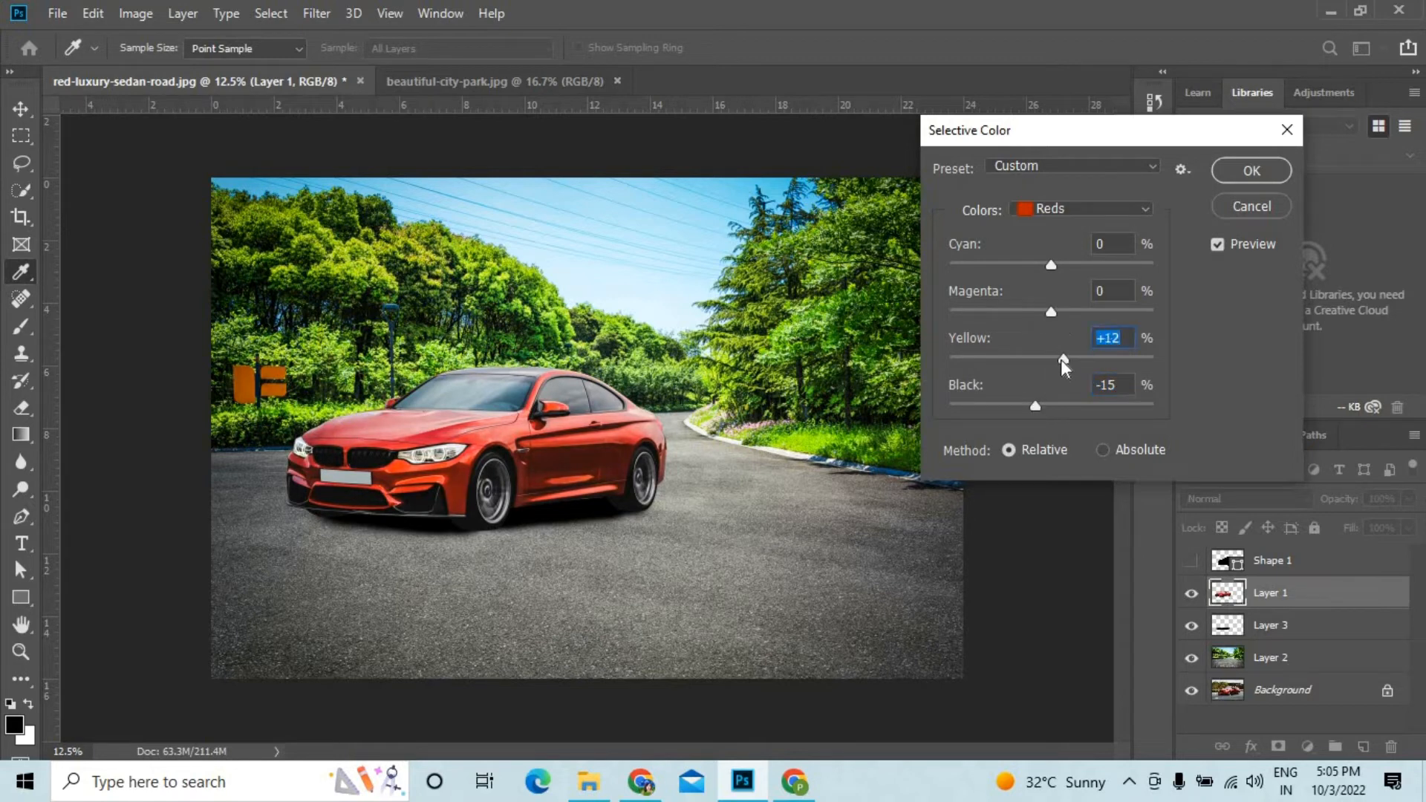
drag(1053, 310, 1050, 311)
click(1226, 173)
key(b)
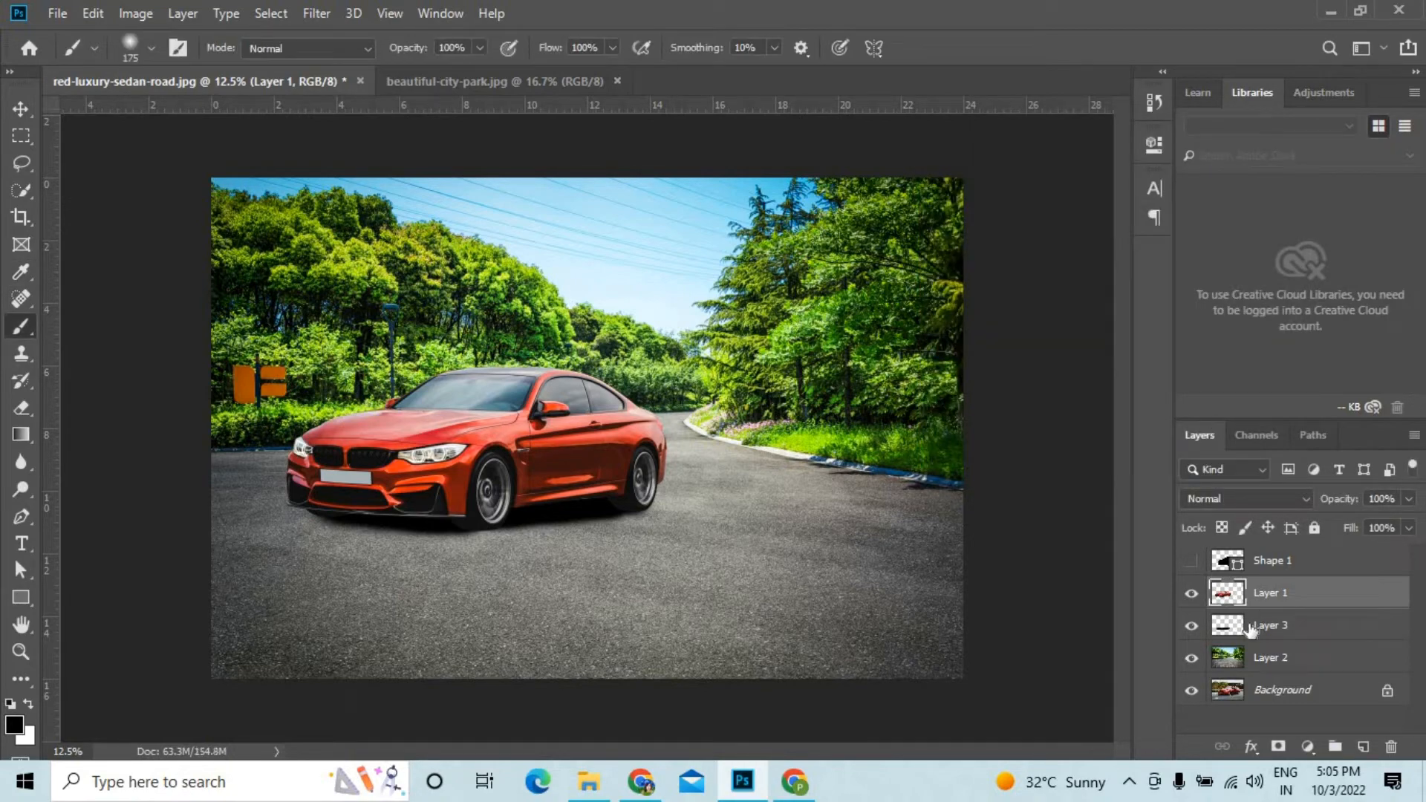
Touch up the painted shadow beneath the car's front bumper on the shadow layer.
click(1251, 625)
scroll(309, 493, up, 2)
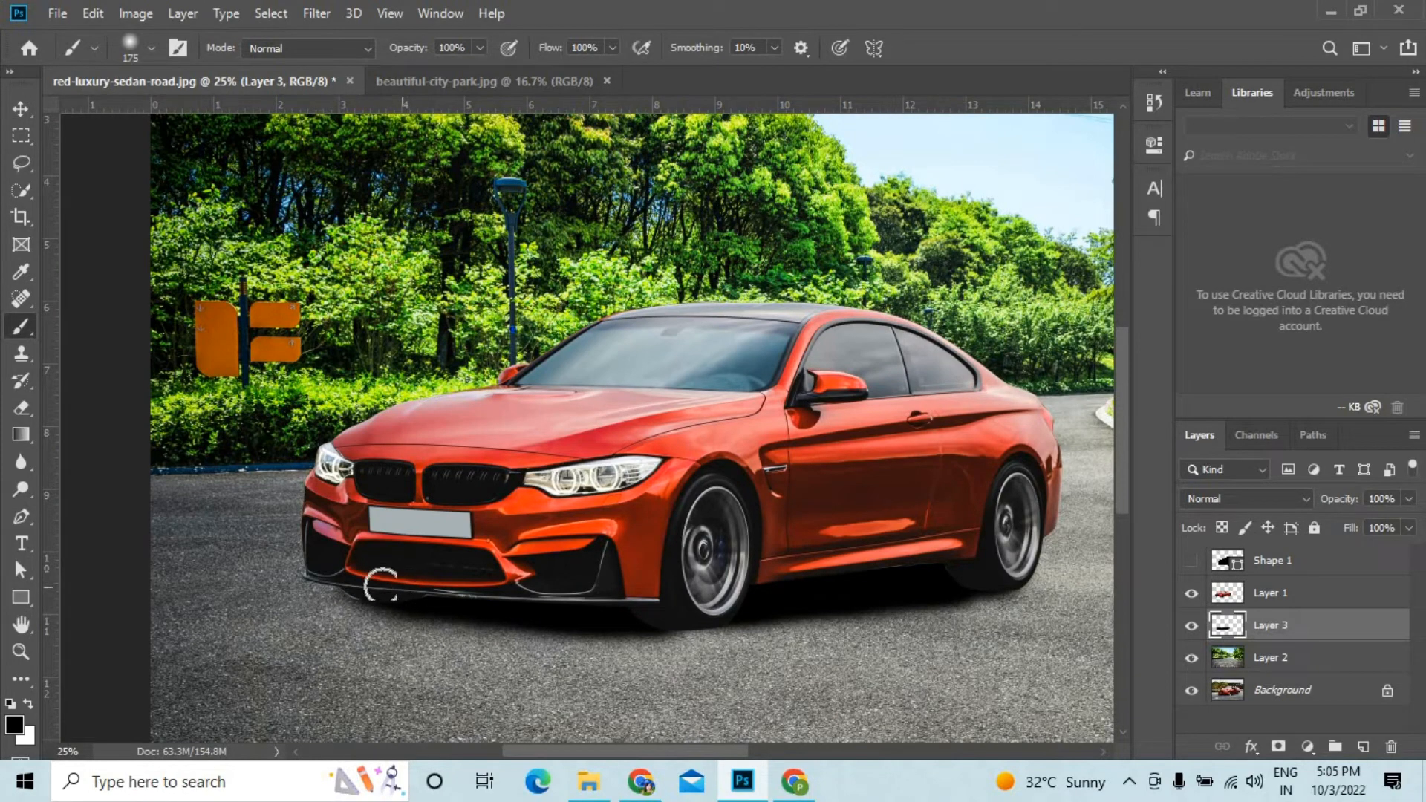
mouse_move(419, 601)
mouse_down()
mouse_move(538, 603)
mouse_move(363, 557)
mouse_up()
scroll(408, 516, down, 2)
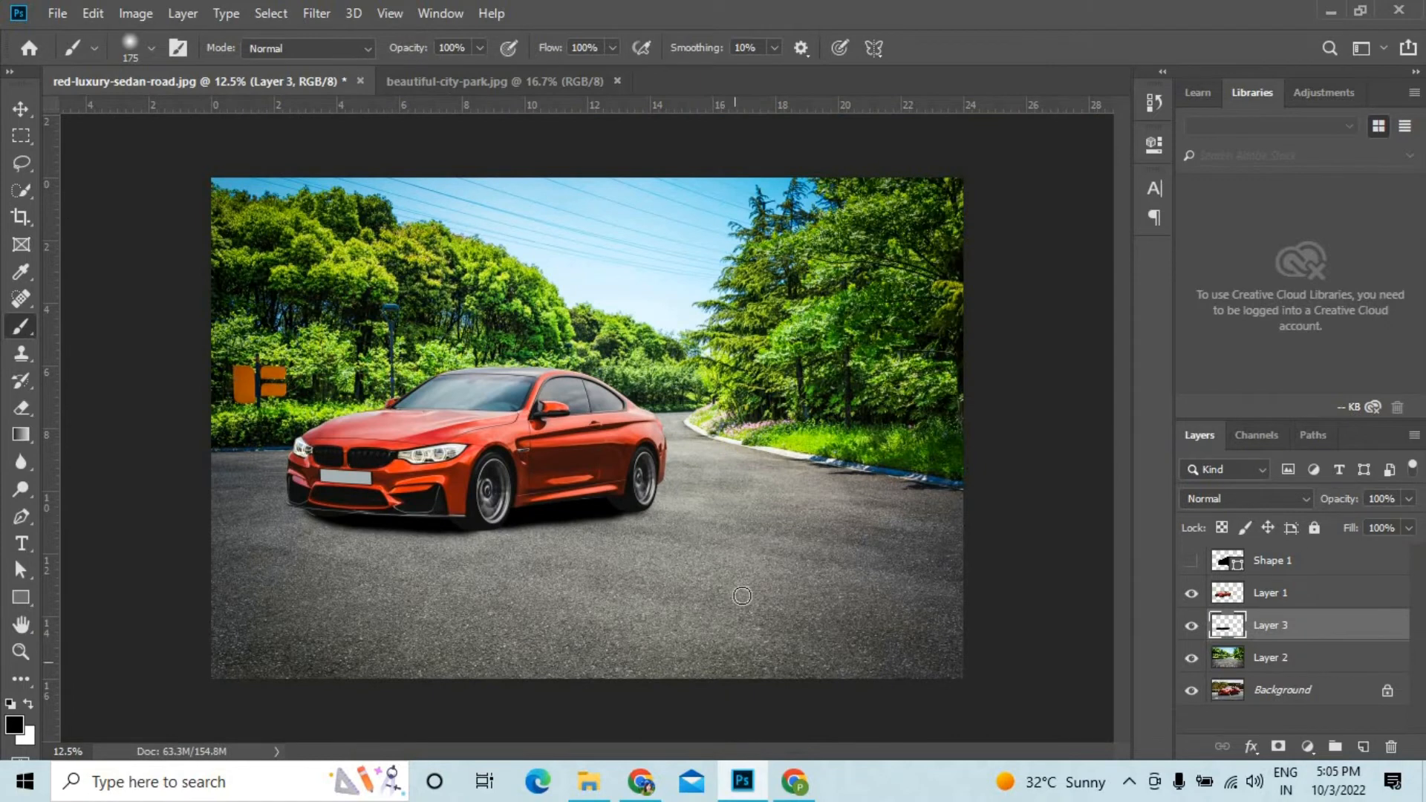
Toggle the shadow, car and park layers off and on to check each part of the composite.
click(1192, 626)
click(1191, 593)
click(1191, 658)
click(1191, 658)
click(1191, 626)
click(1191, 592)
Darken the park layer's midtones with Curves, moving the RGB midpoint to input 134, output 117.
click(1266, 658)
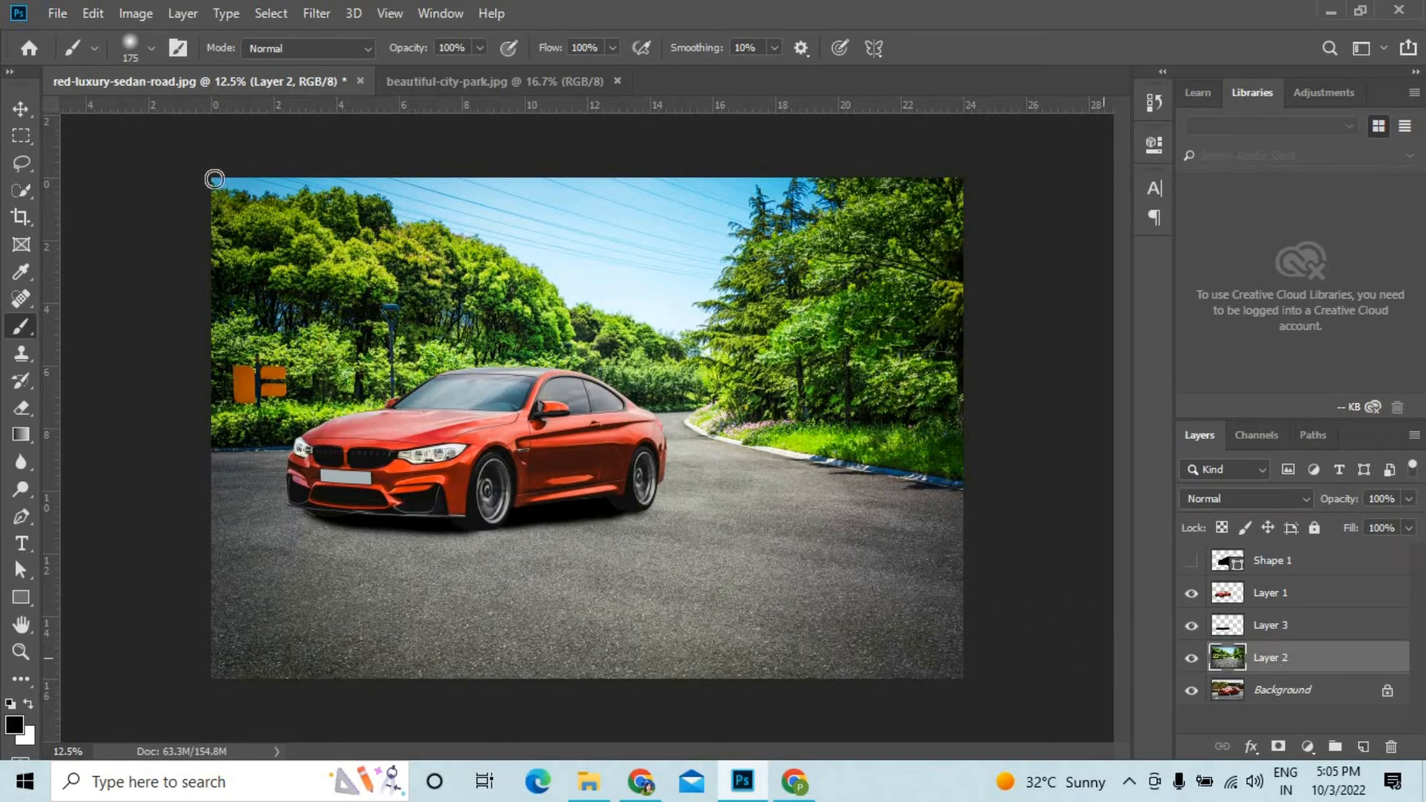
click(143, 15)
mouse_move(140, 74)
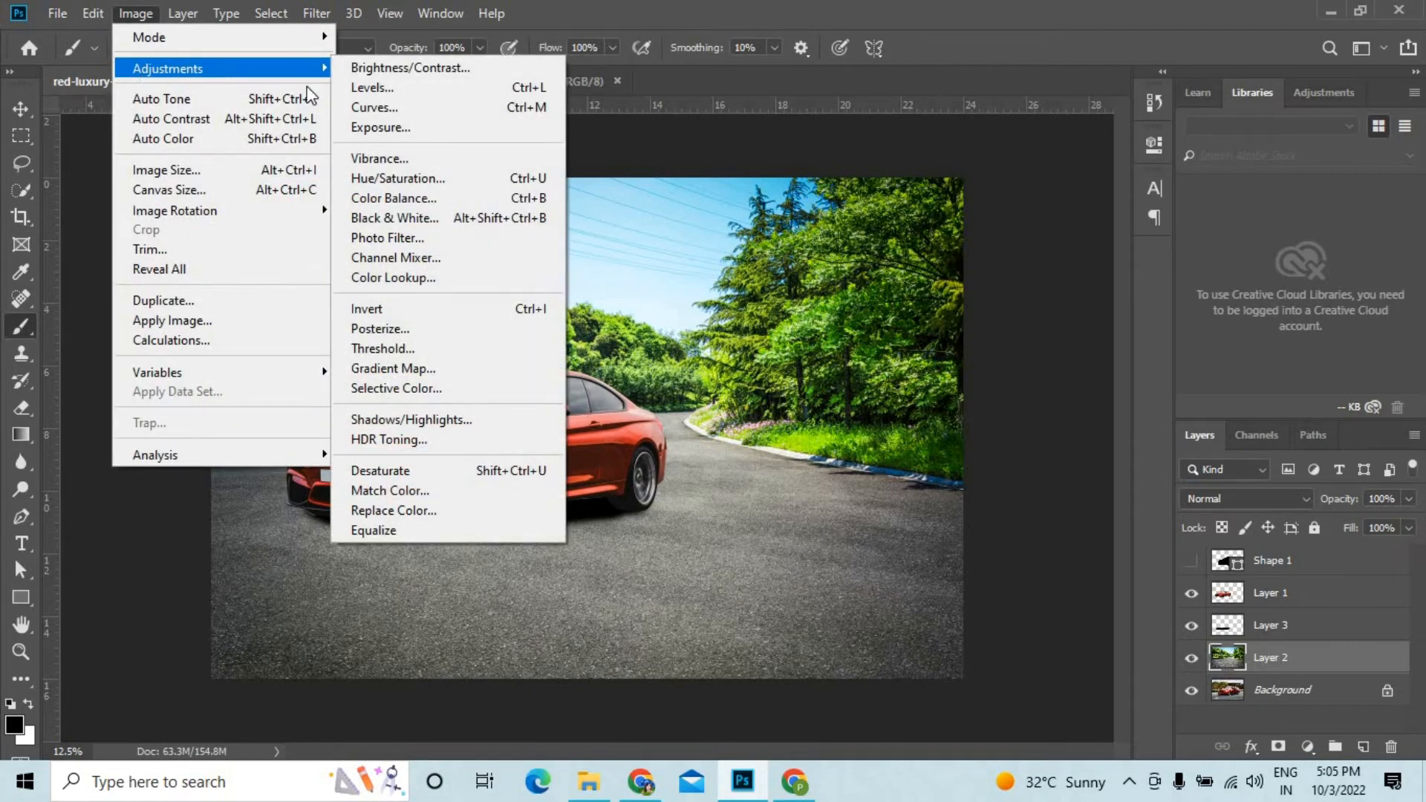
click(363, 108)
drag(898, 121, 1001, 144)
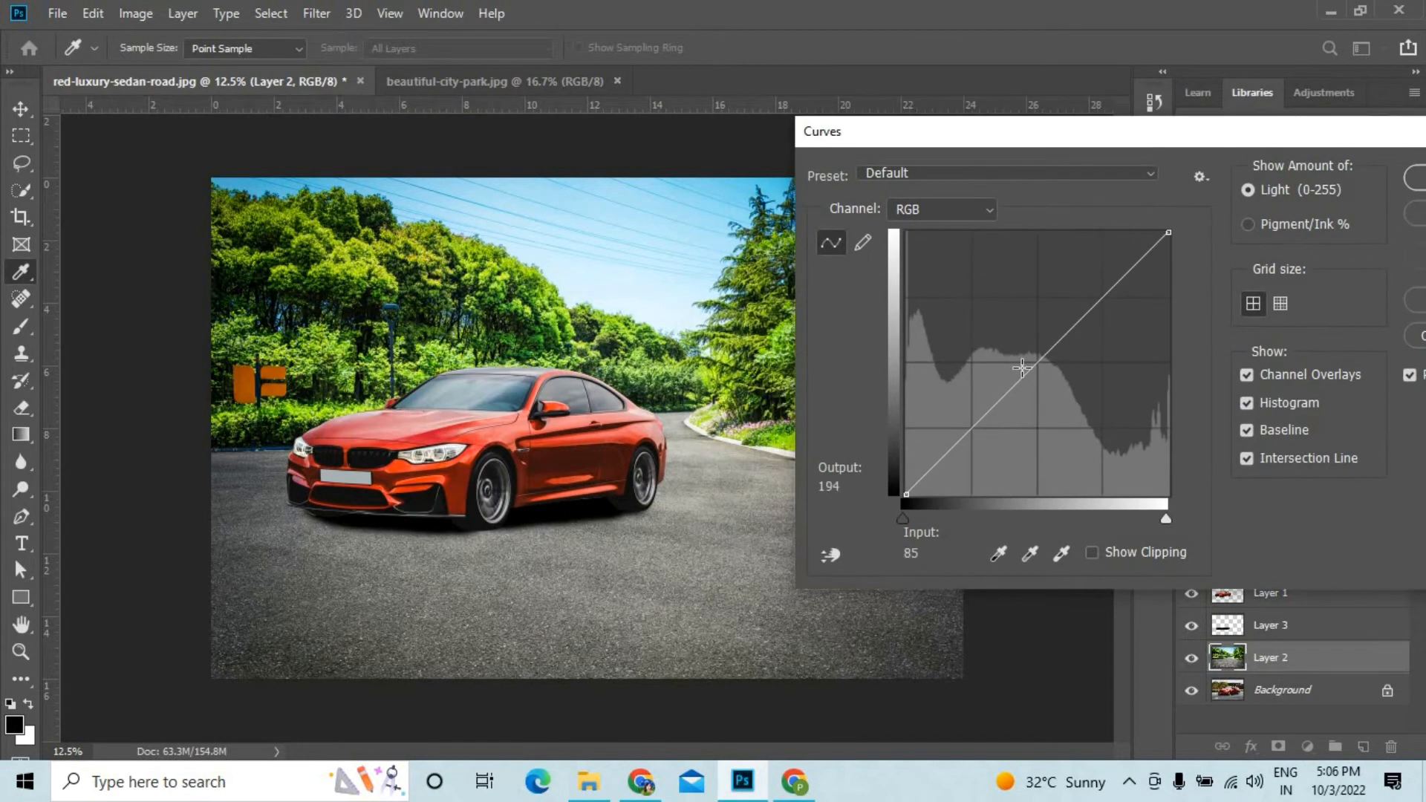
click(1044, 366)
drag(1044, 366, 1040, 373)
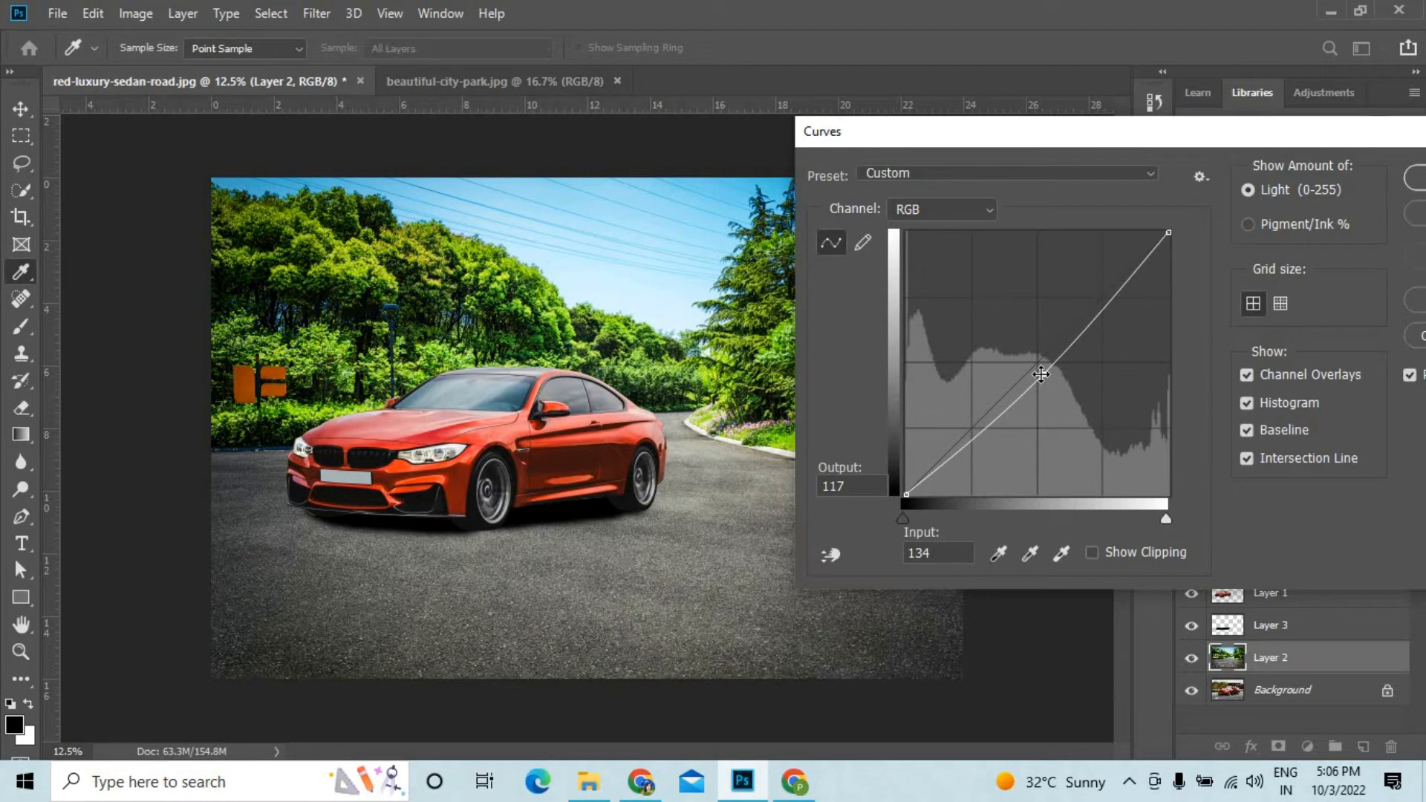
click(1417, 178)
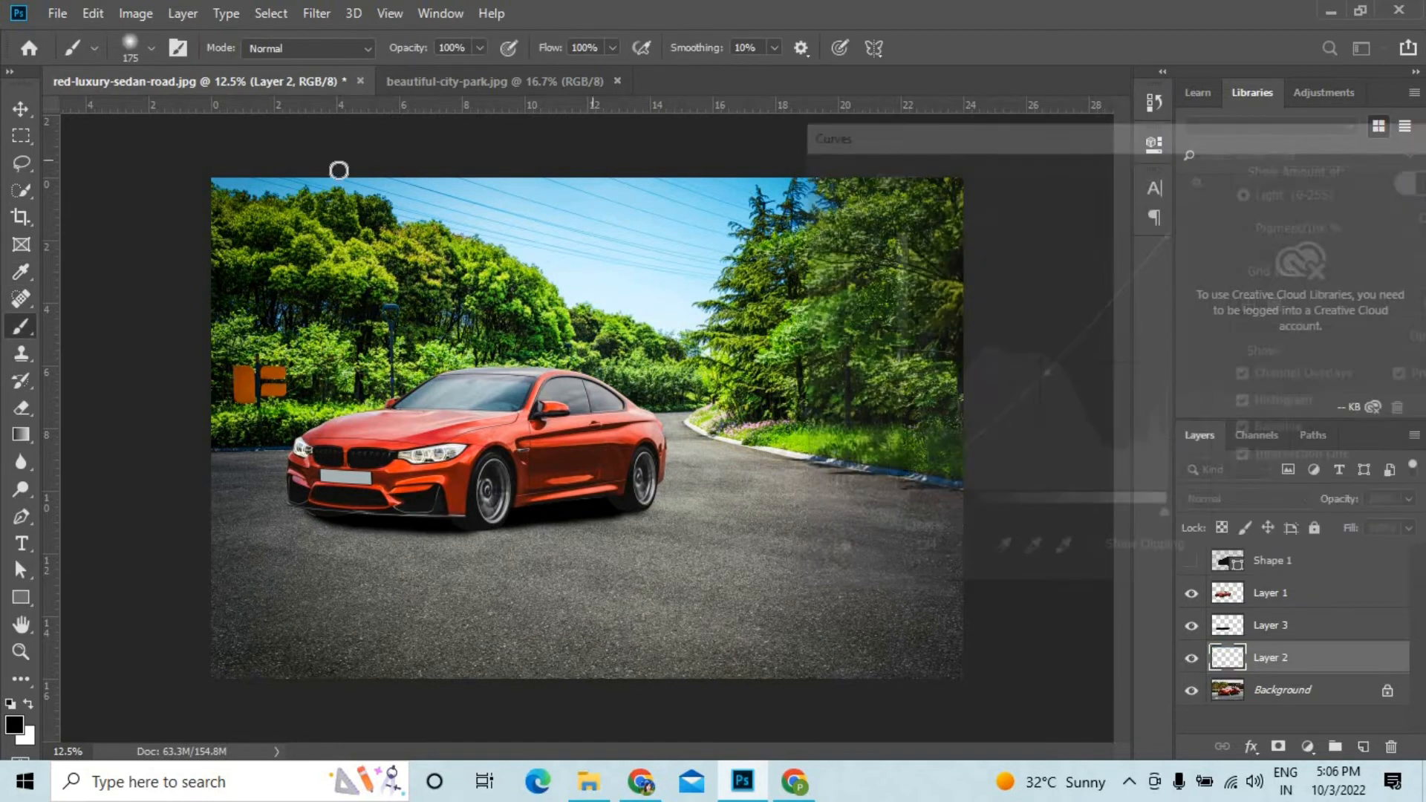
Shift the park layer's hue to -22 with Hue/Saturation and raise its saturation slightly.
click(127, 10)
mouse_move(148, 64)
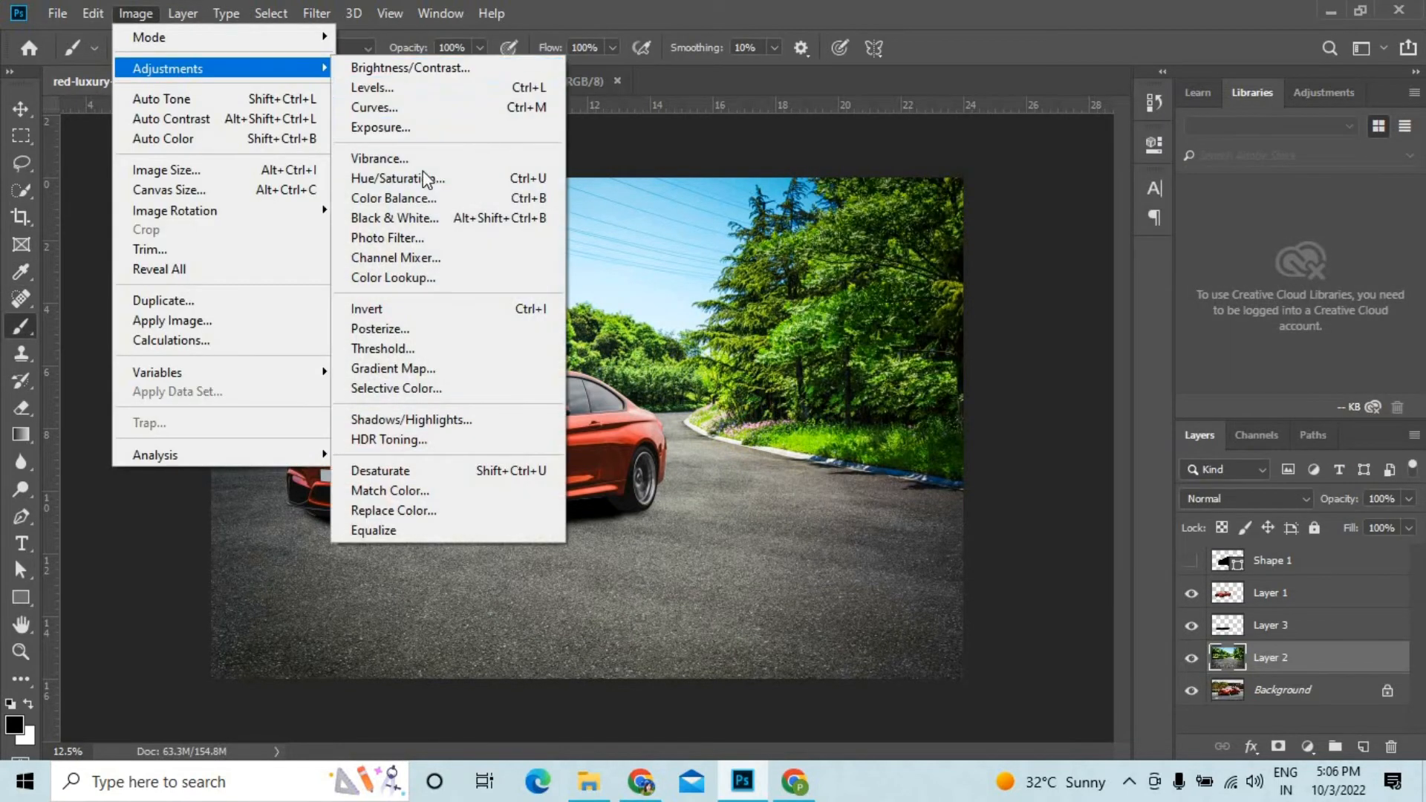
click(364, 179)
drag(1061, 270, 1037, 270)
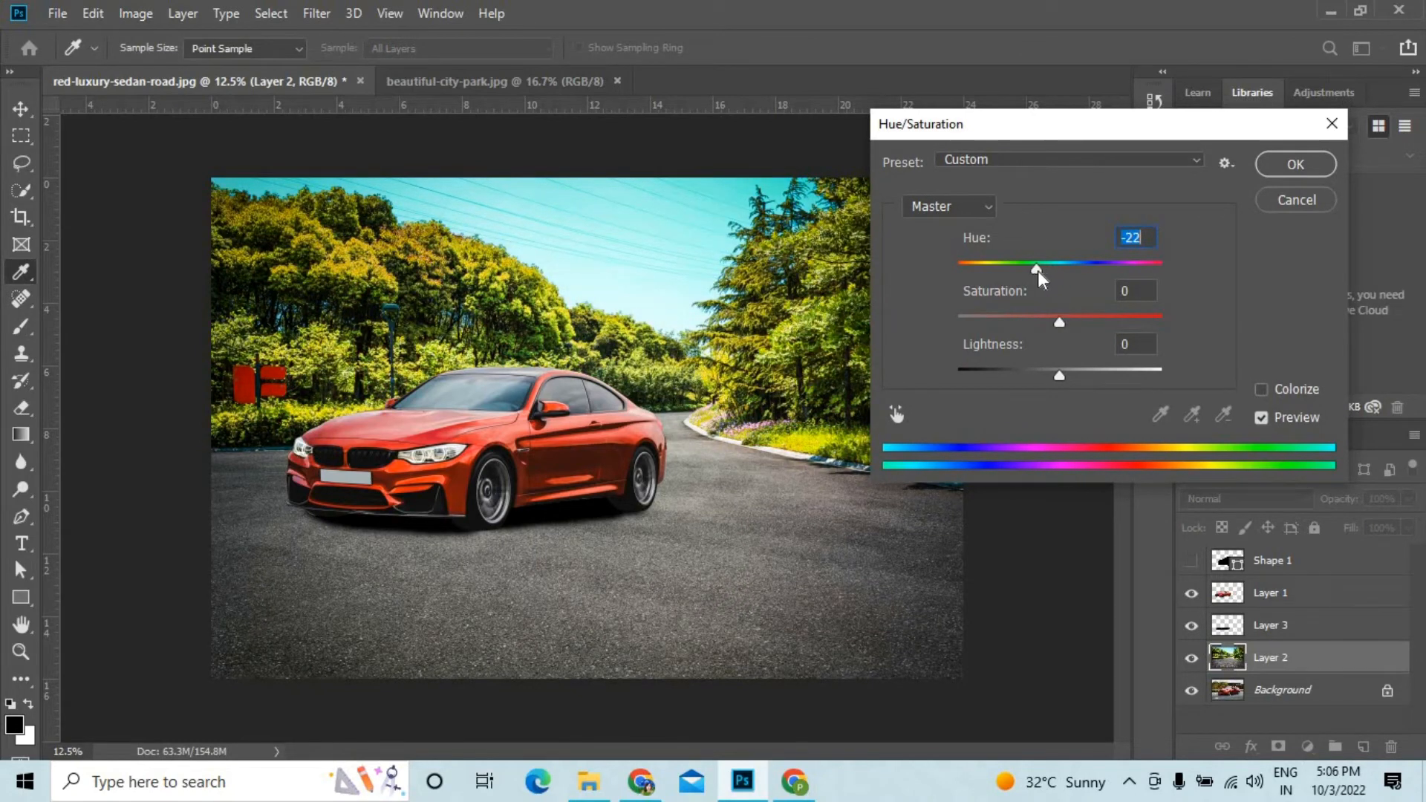
drag(1059, 322, 1072, 324)
click(1296, 164)
key(b)
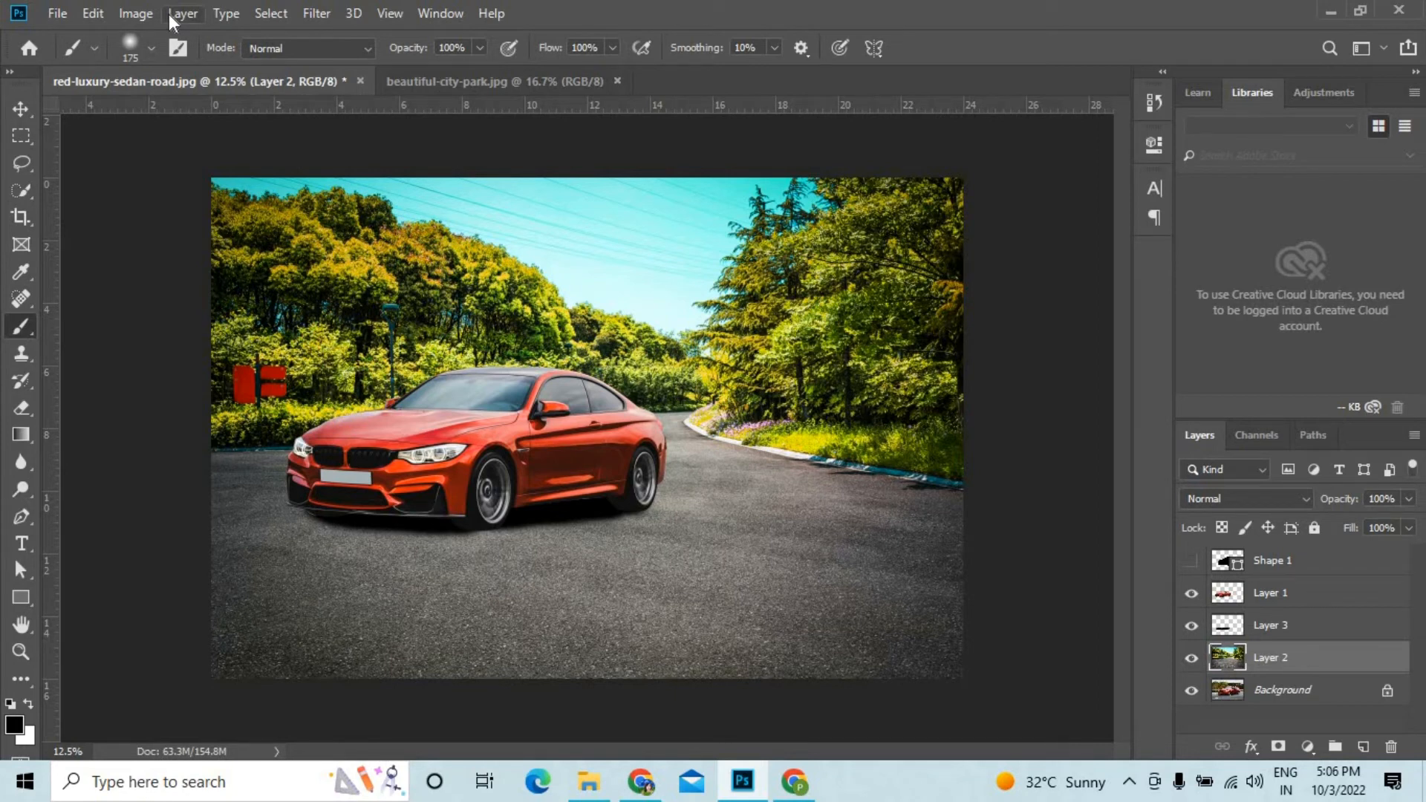
Lower the opacity of the car's shadow layer slightly.
click(1287, 637)
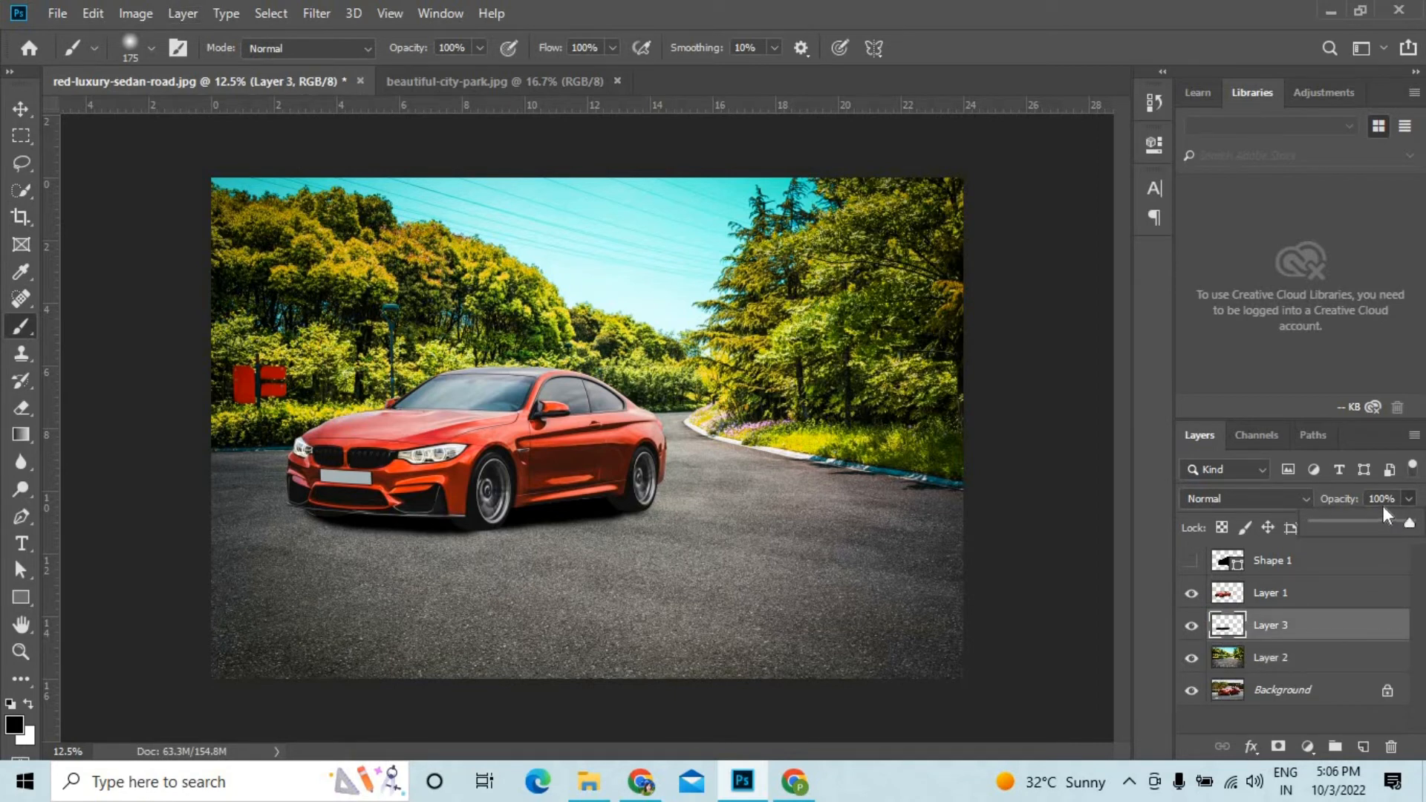
drag(1356, 502, 1349, 502)
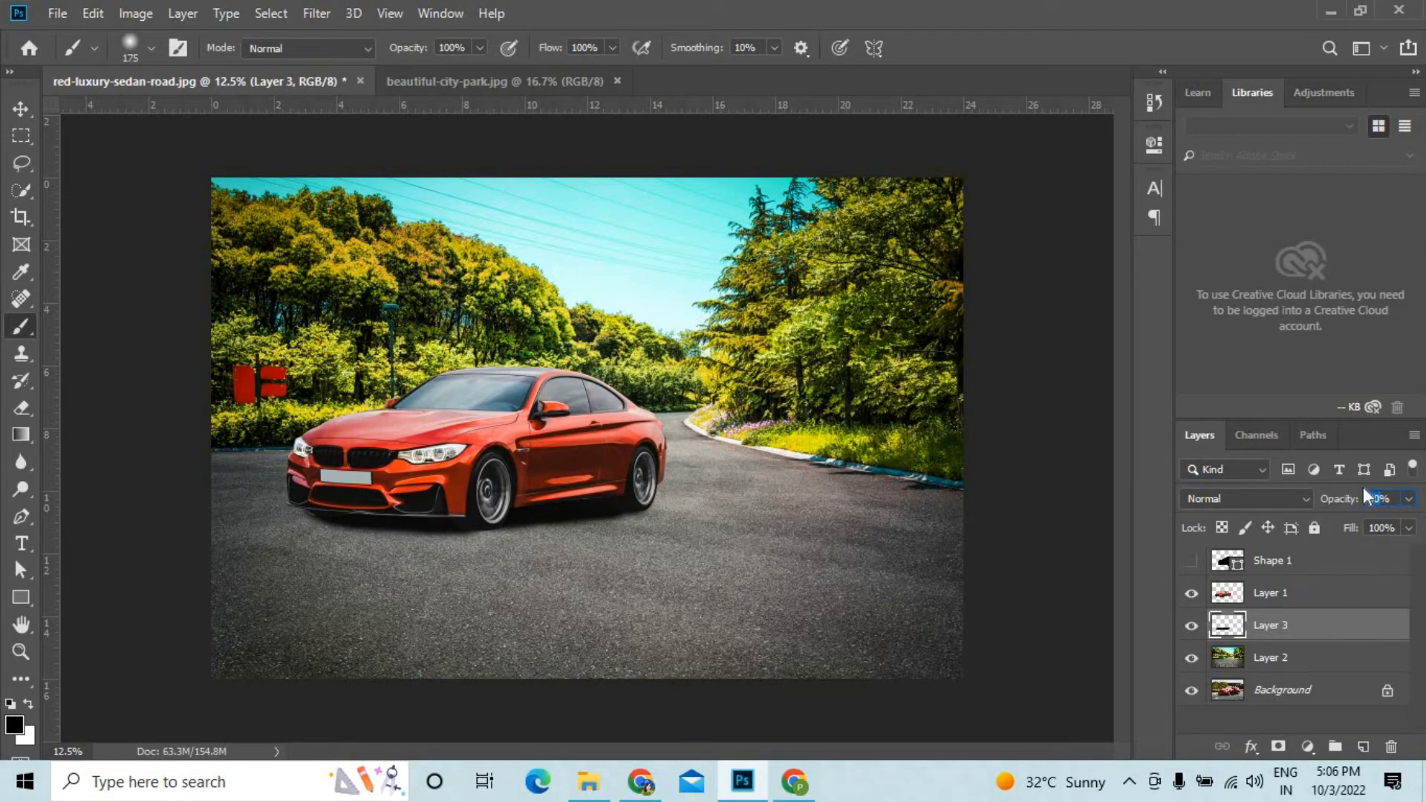
click(1327, 595)
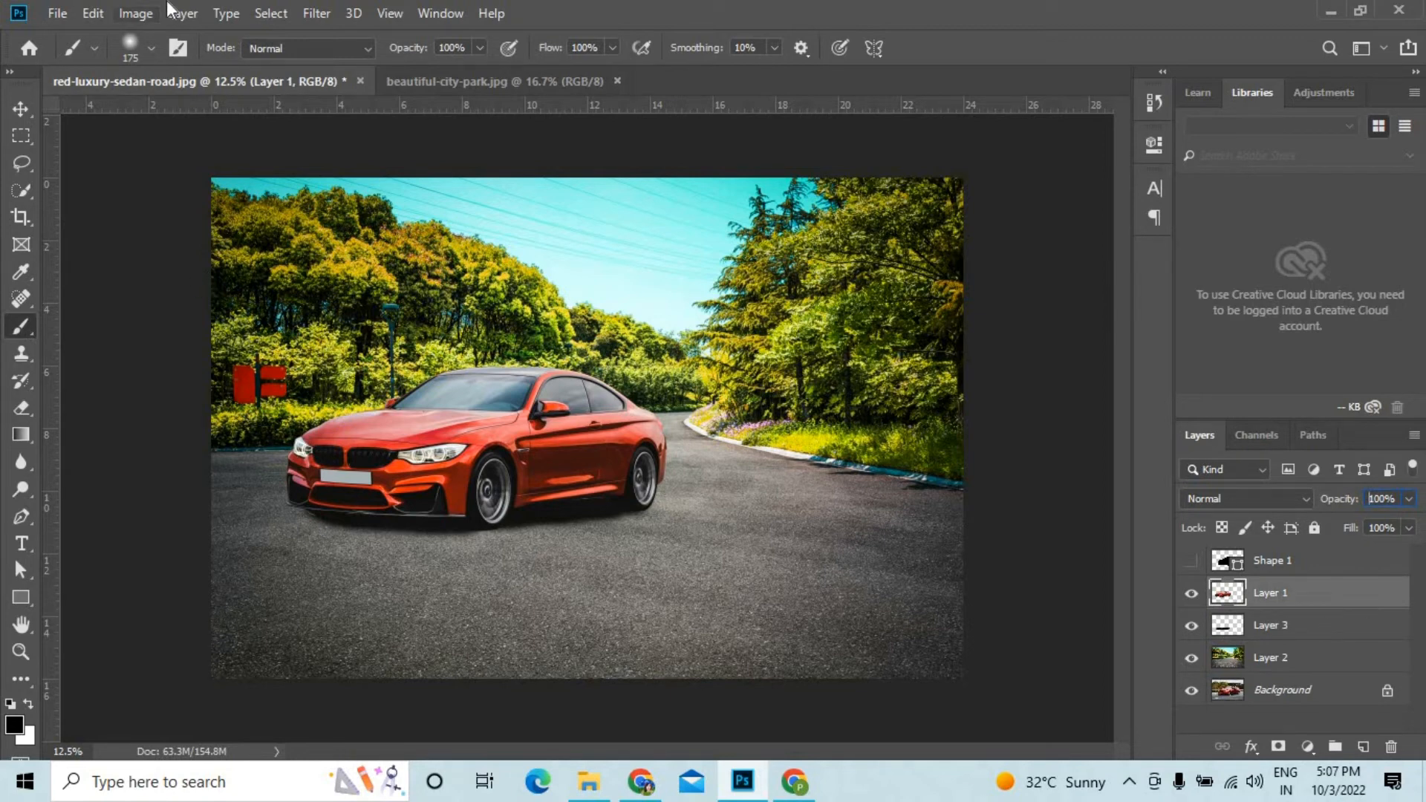
click(136, 13)
mouse_move(168, 76)
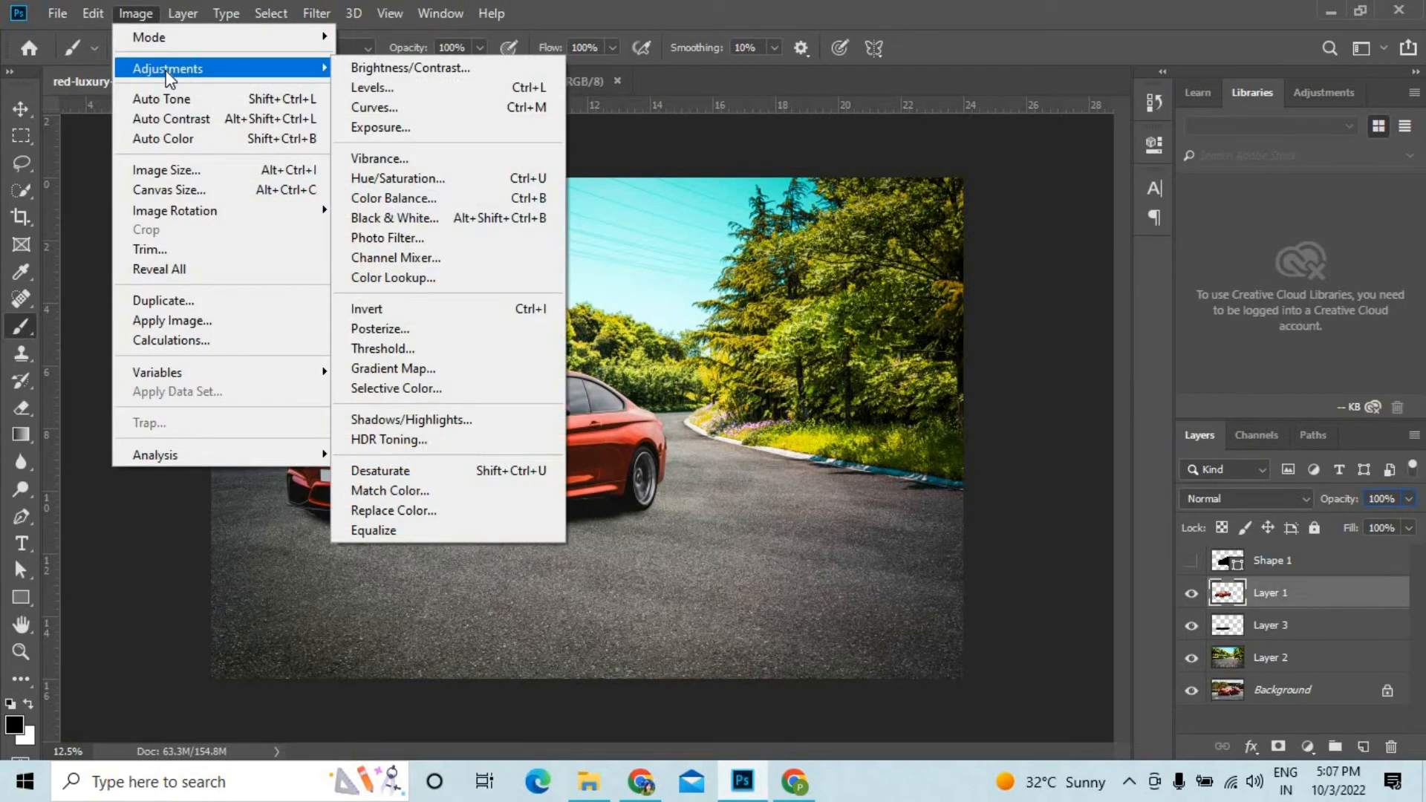
click(396, 388)
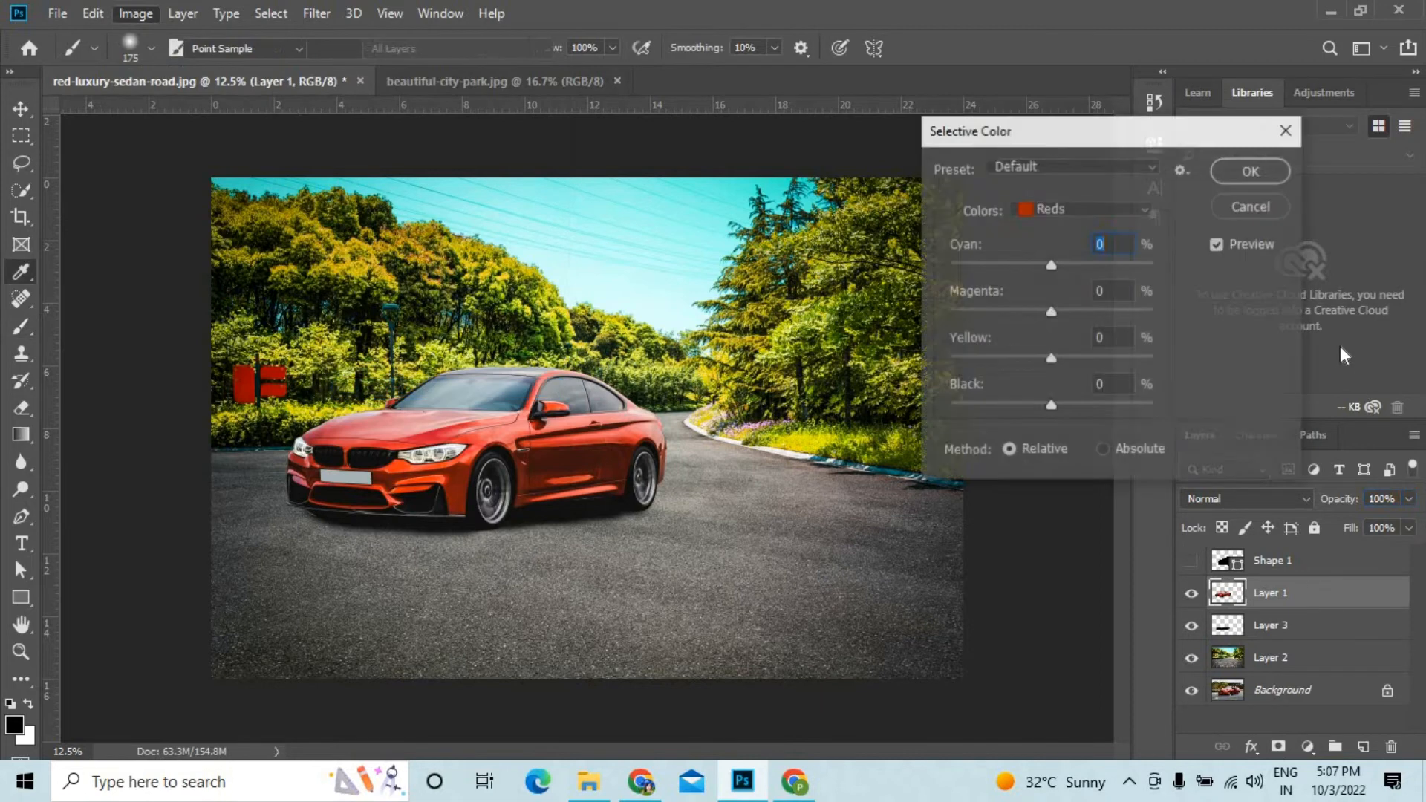
click(1142, 207)
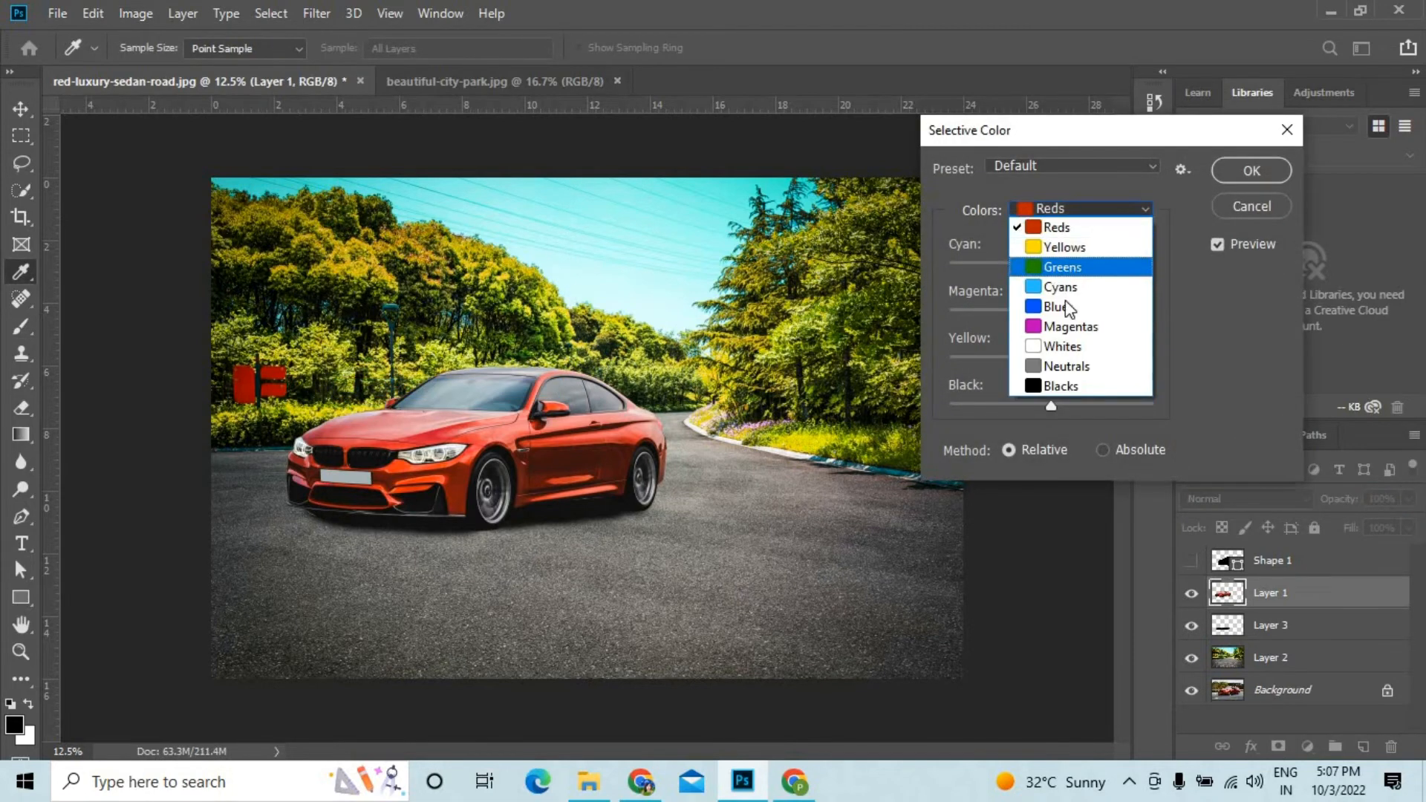
click(1065, 263)
drag(1053, 406, 1044, 407)
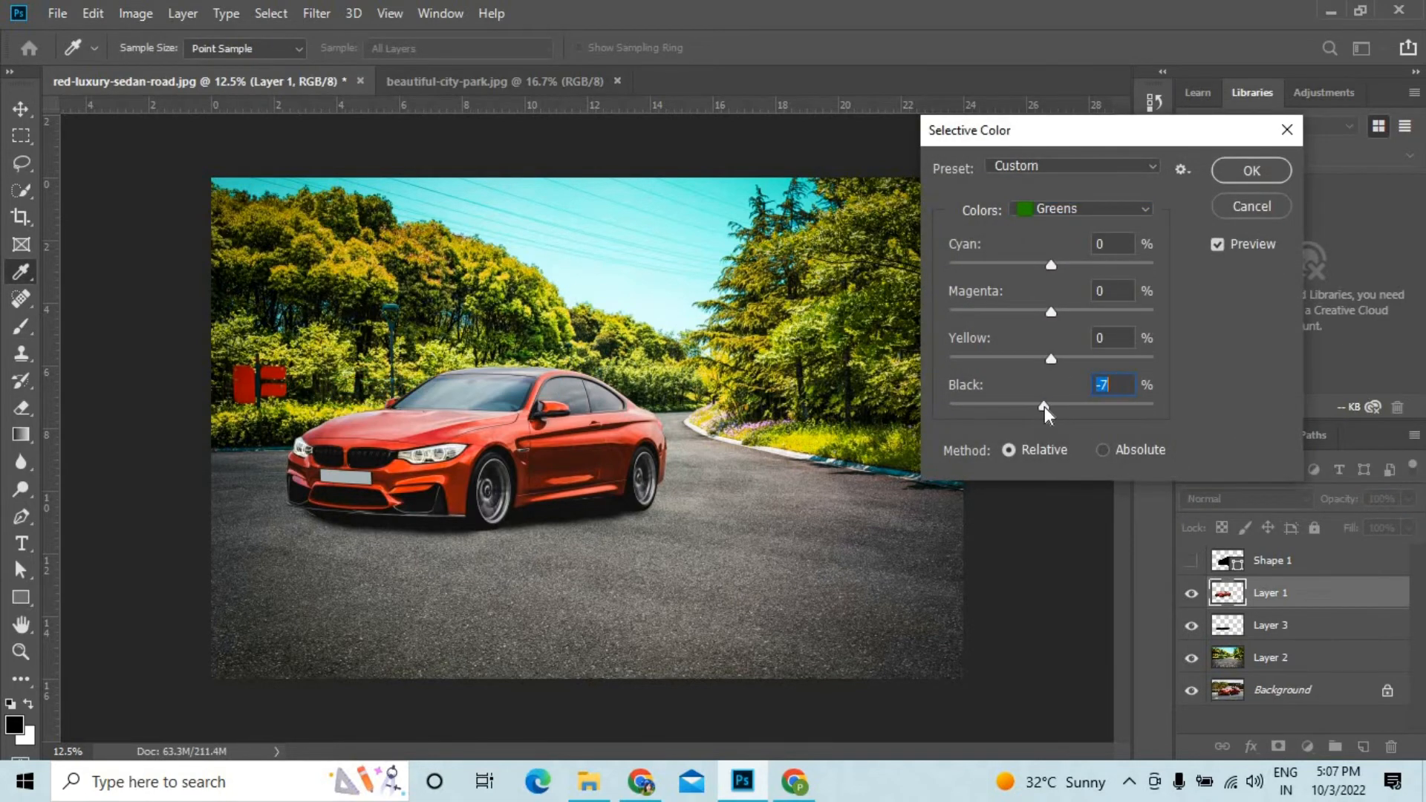
click(1255, 208)
Use Selective Color on the park layer to set the yellows to Yellow -7% and Black -9%.
click(1267, 658)
click(136, 13)
mouse_move(190, 67)
click(445, 386)
click(1084, 209)
click(1054, 236)
click(1144, 216)
click(1047, 233)
mouse_move(1049, 408)
mouse_down()
mouse_move(1016, 410)
mouse_move(1042, 412)
mouse_up()
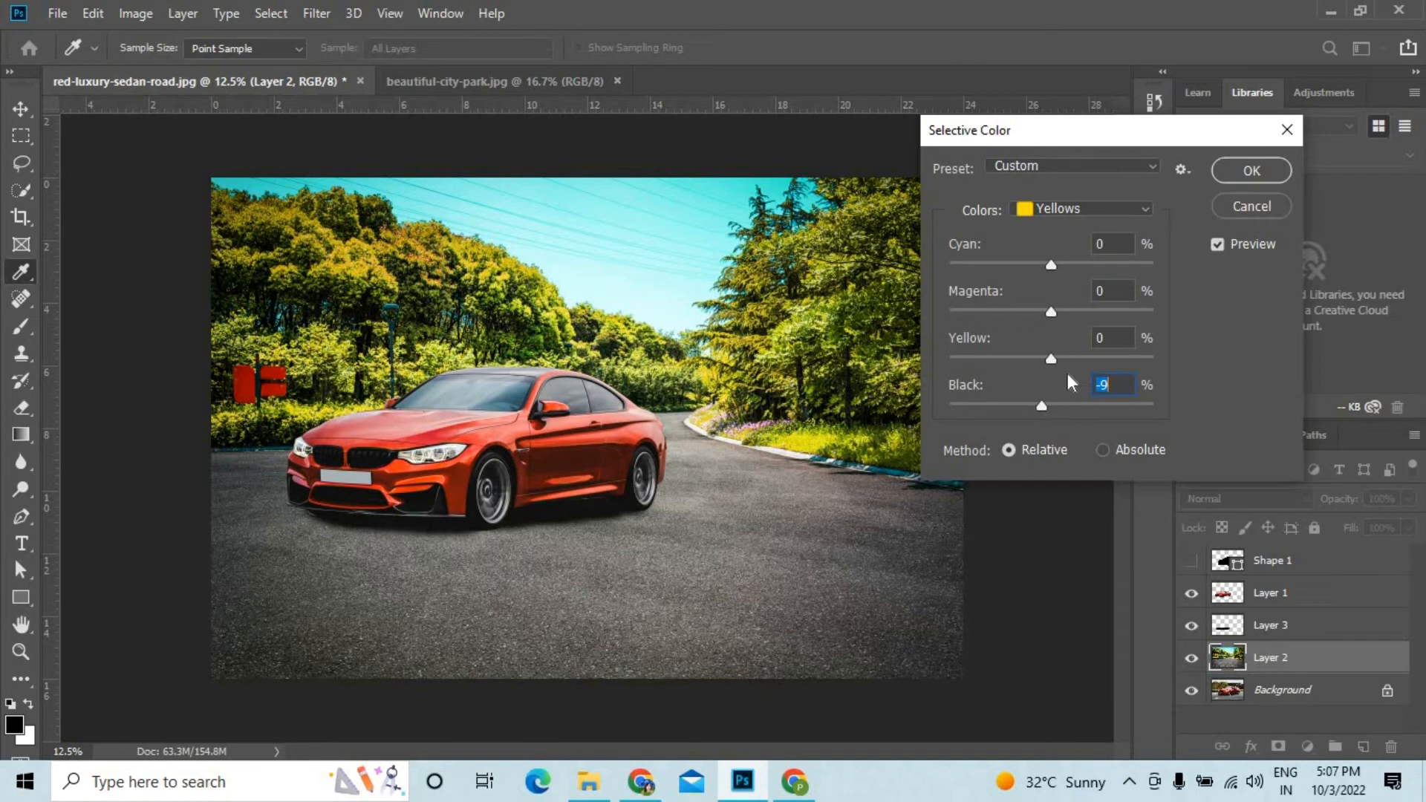
drag(1051, 360, 1044, 360)
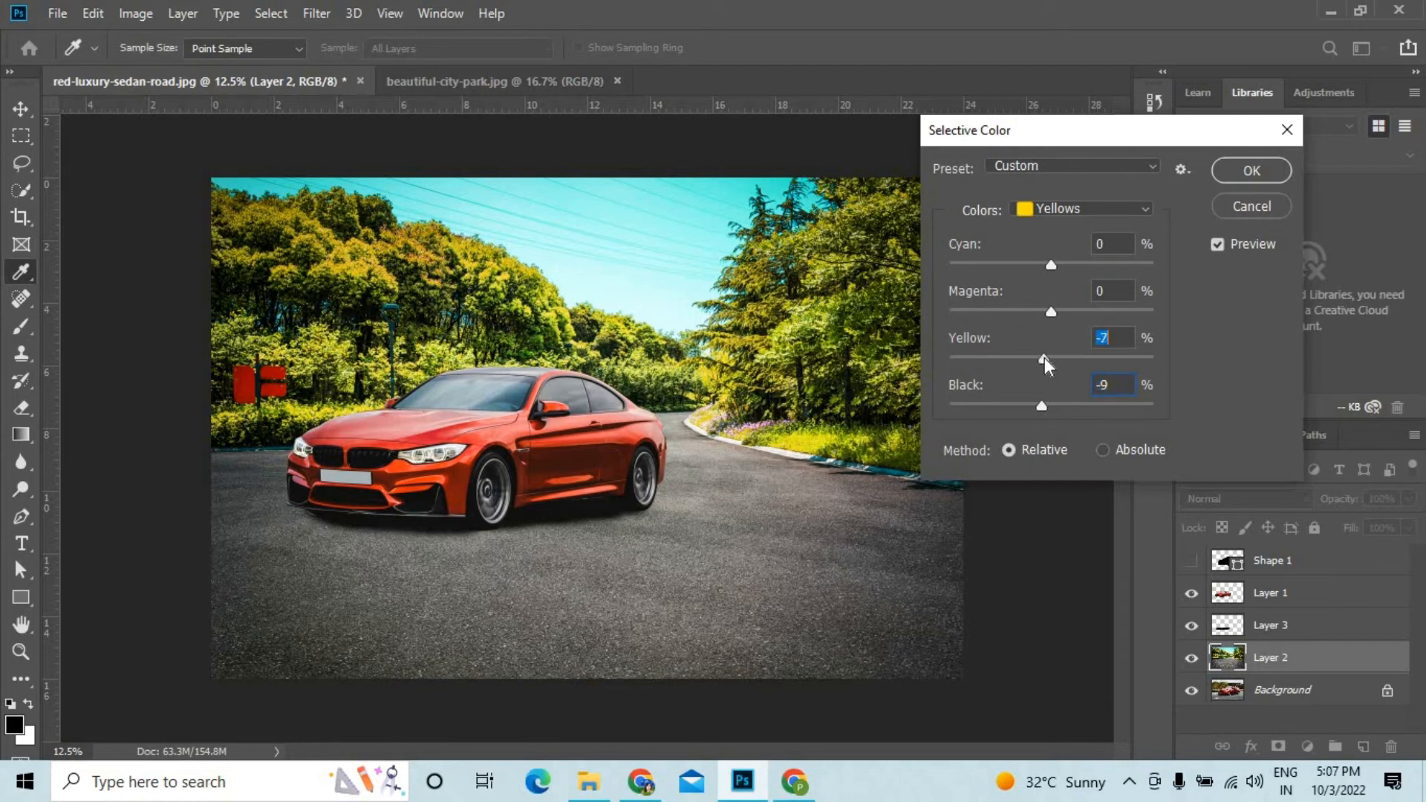
Set the park layer's greens to Yellow -21% and Black +47% and apply the Selective Color adjustment.
click(1145, 210)
click(1098, 267)
drag(1050, 406, 1105, 410)
drag(1050, 359, 1032, 367)
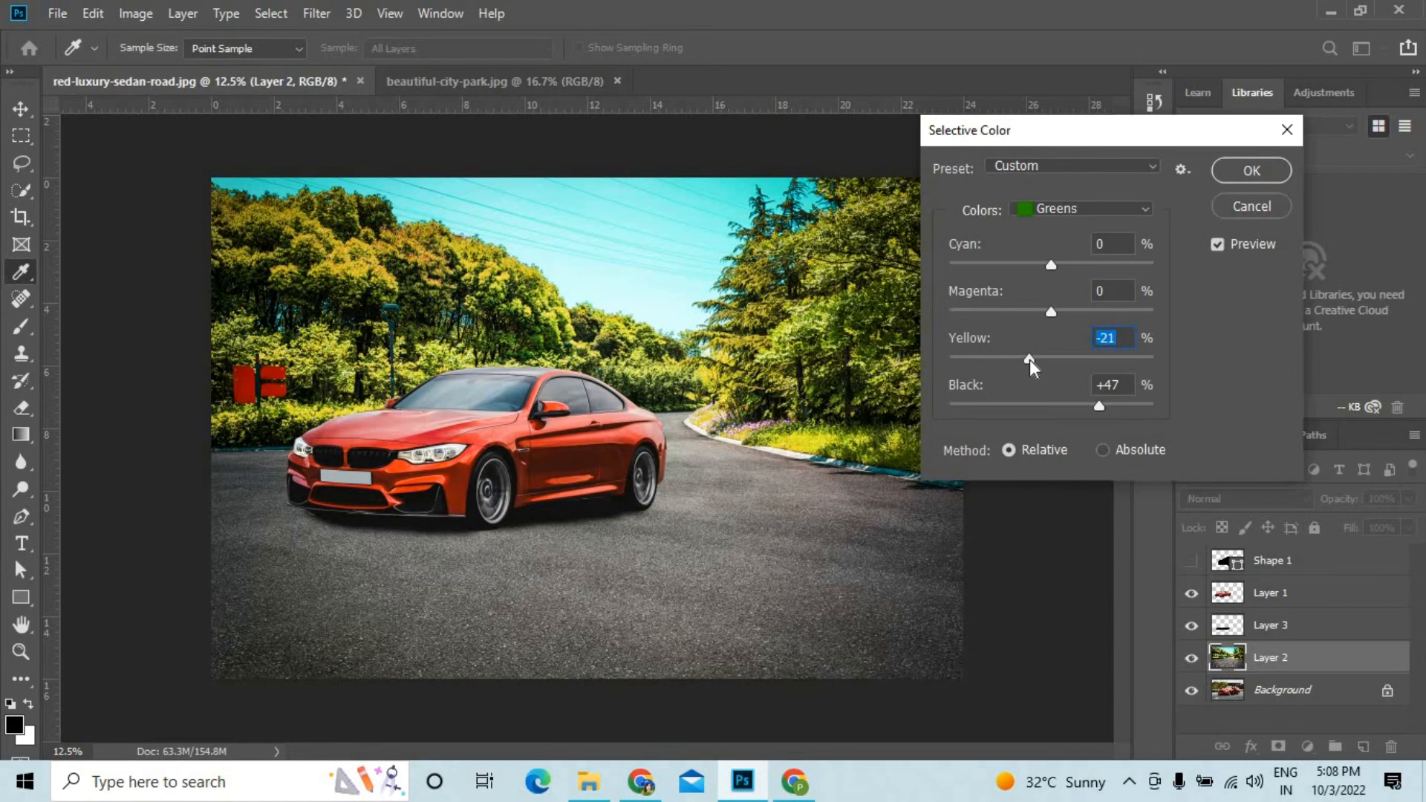
click(1251, 171)
key(b)
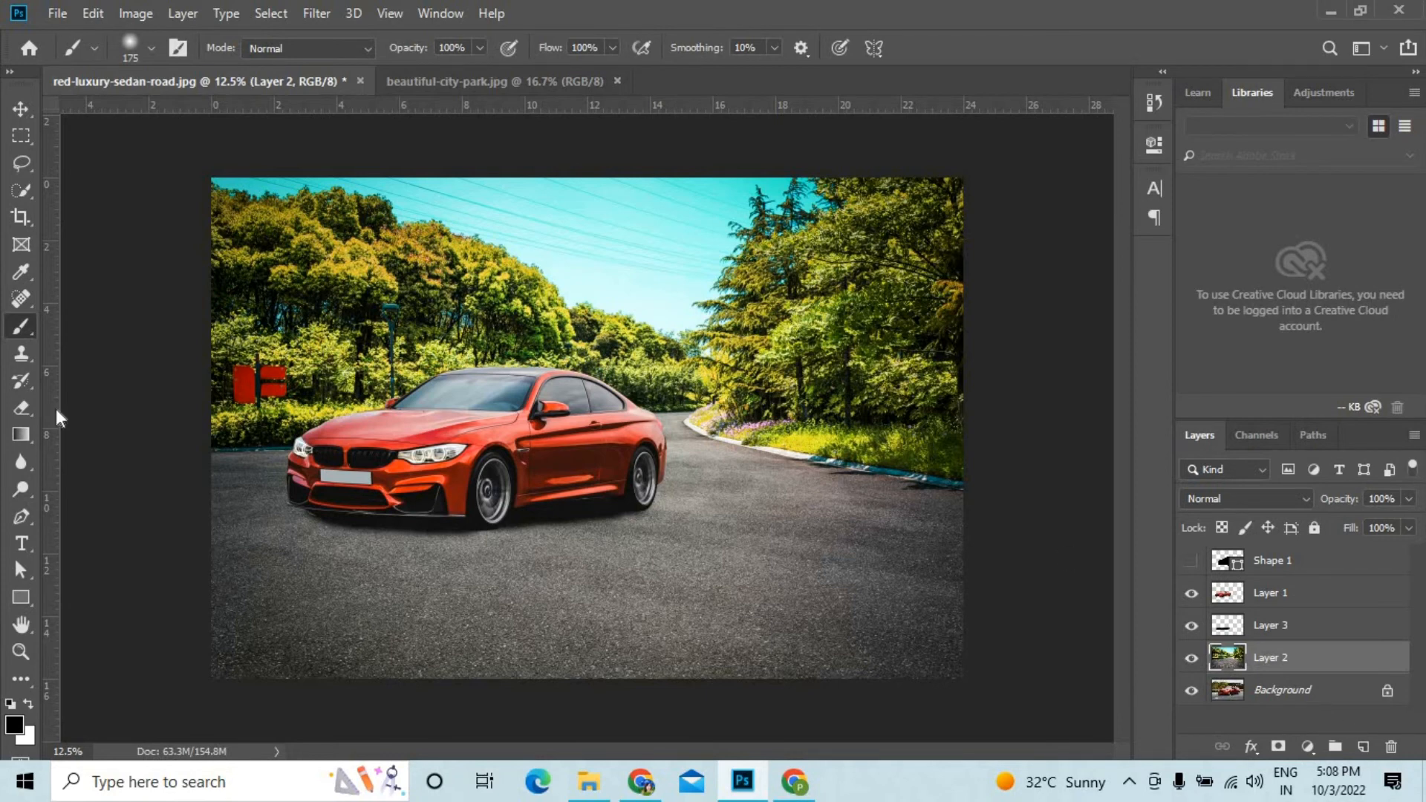
Draw a rectangle about 6080 x 4072 px over the whole canvas above the park layer and fill it with light peach orange.
click(21, 596)
mouse_move(185, 158)
mouse_down()
mouse_move(988, 713)
mouse_move(977, 690)
mouse_up()
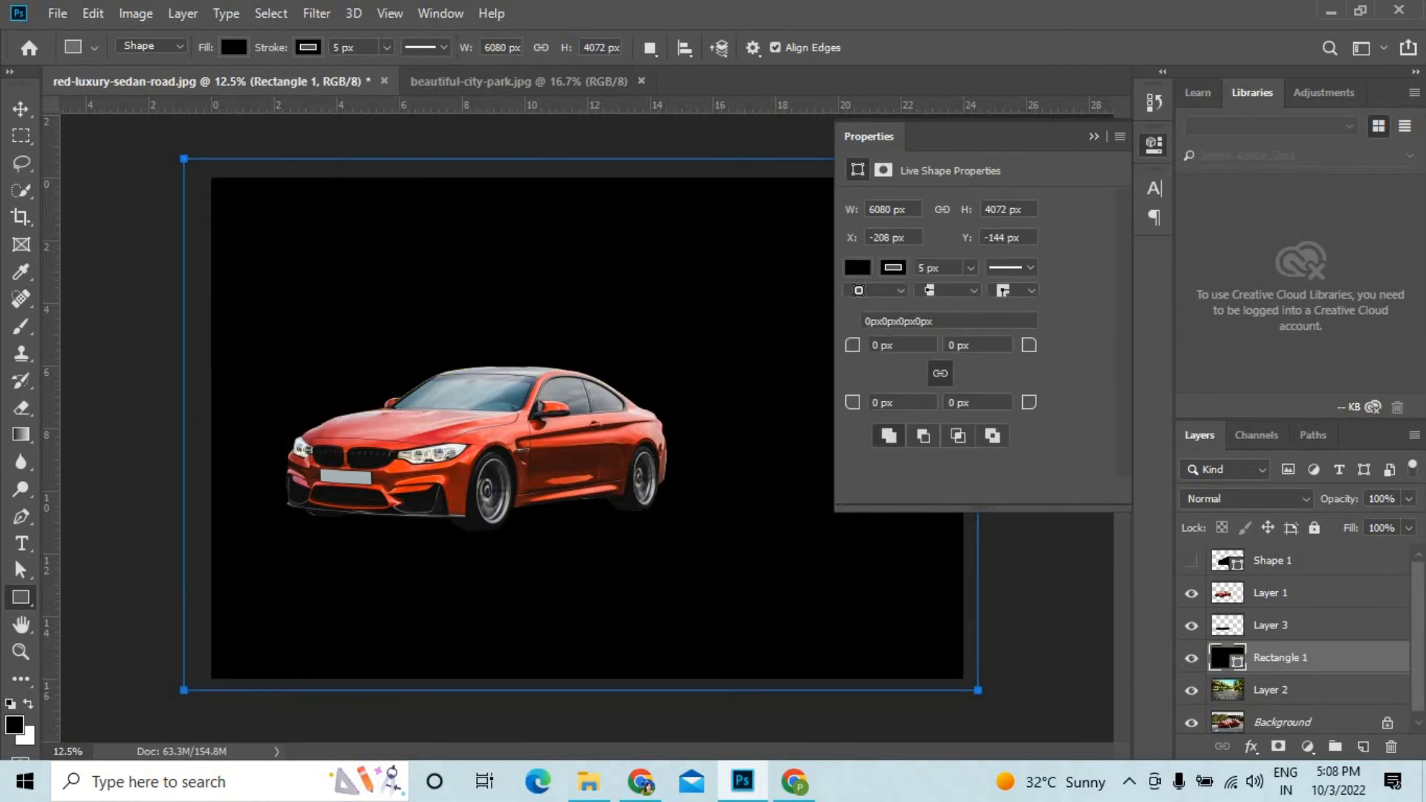
click(857, 269)
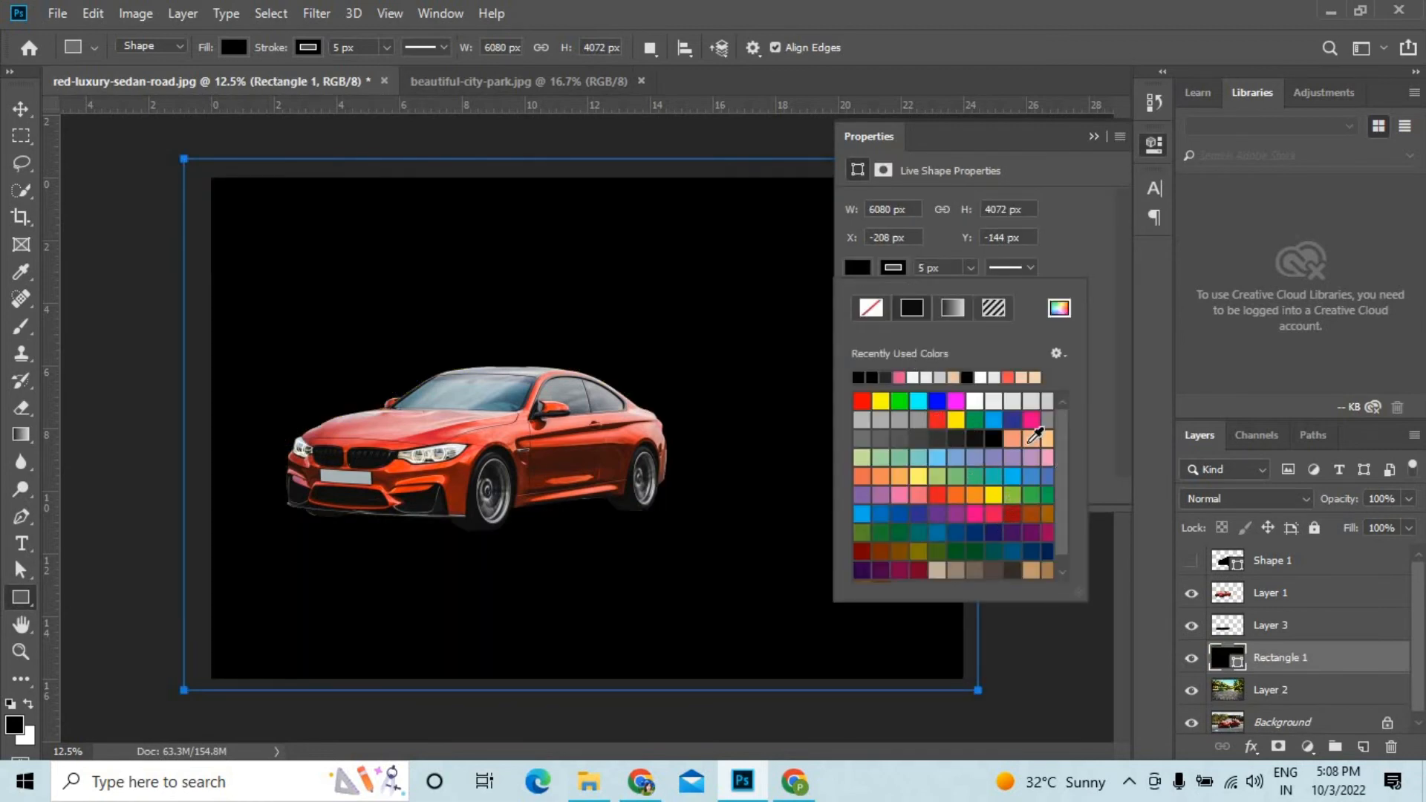
click(1027, 439)
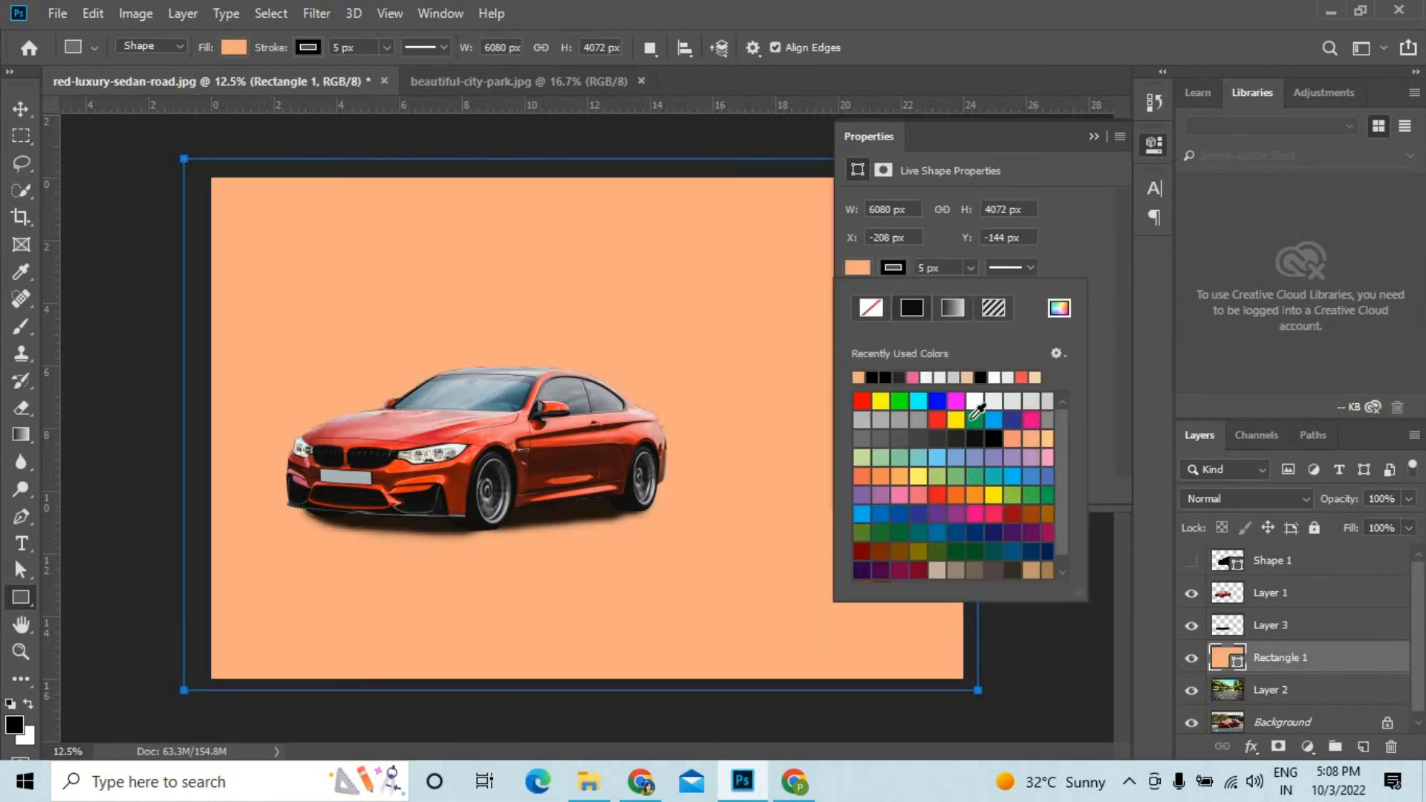
click(1093, 138)
Reduce the peach rectangle's opacity to 10% and toggle its visibility to compare the warm tint.
click(1406, 501)
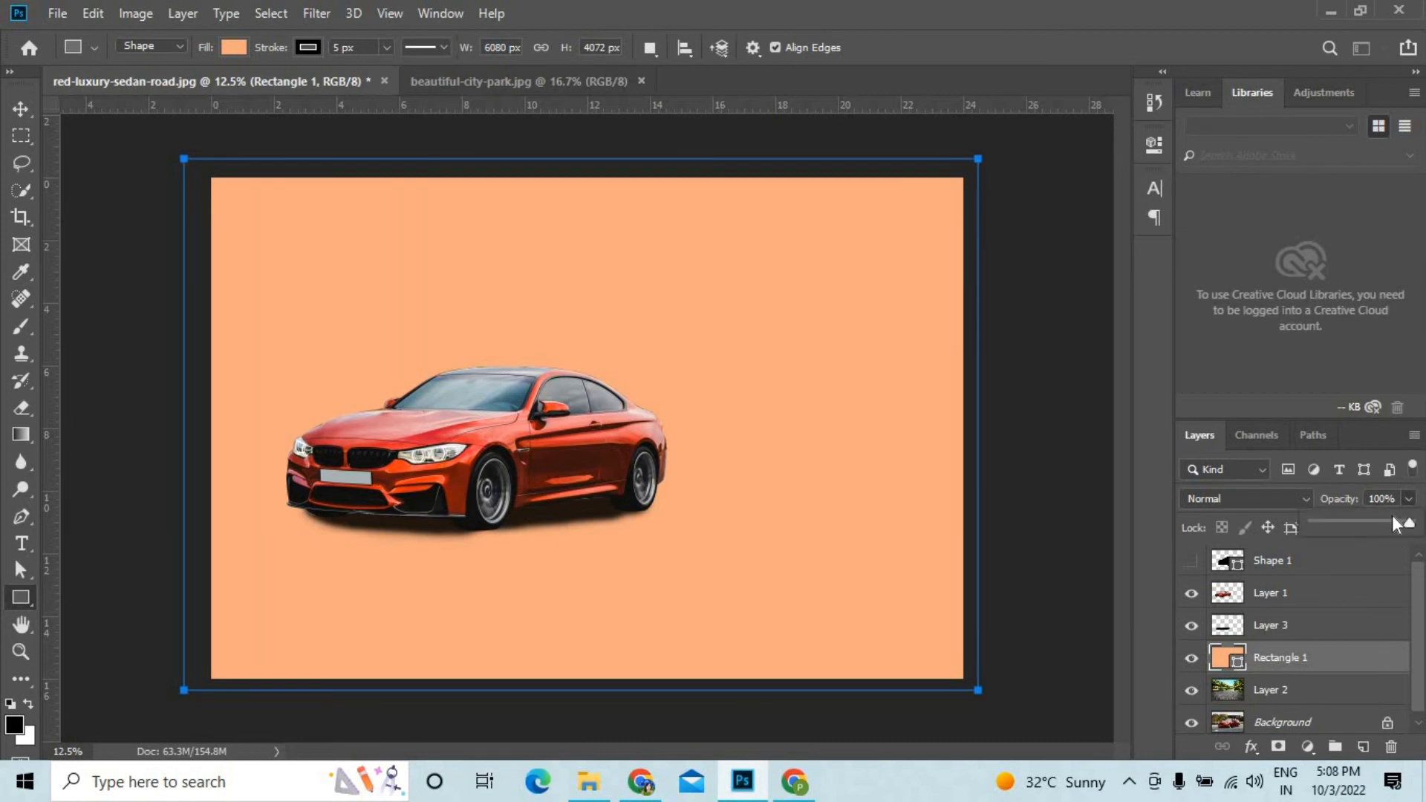
drag(1408, 523, 1319, 523)
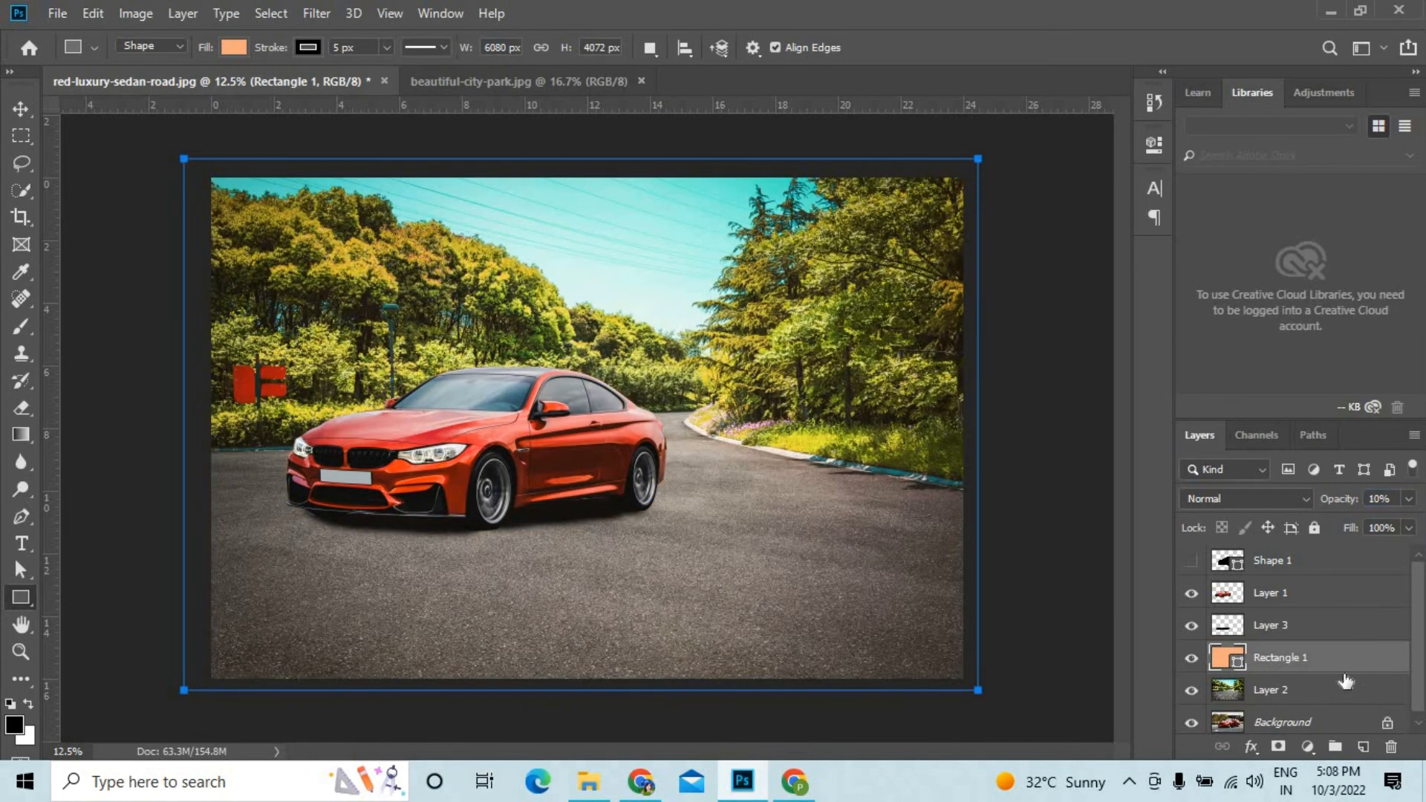
click(1301, 628)
click(1289, 660)
click(1192, 660)
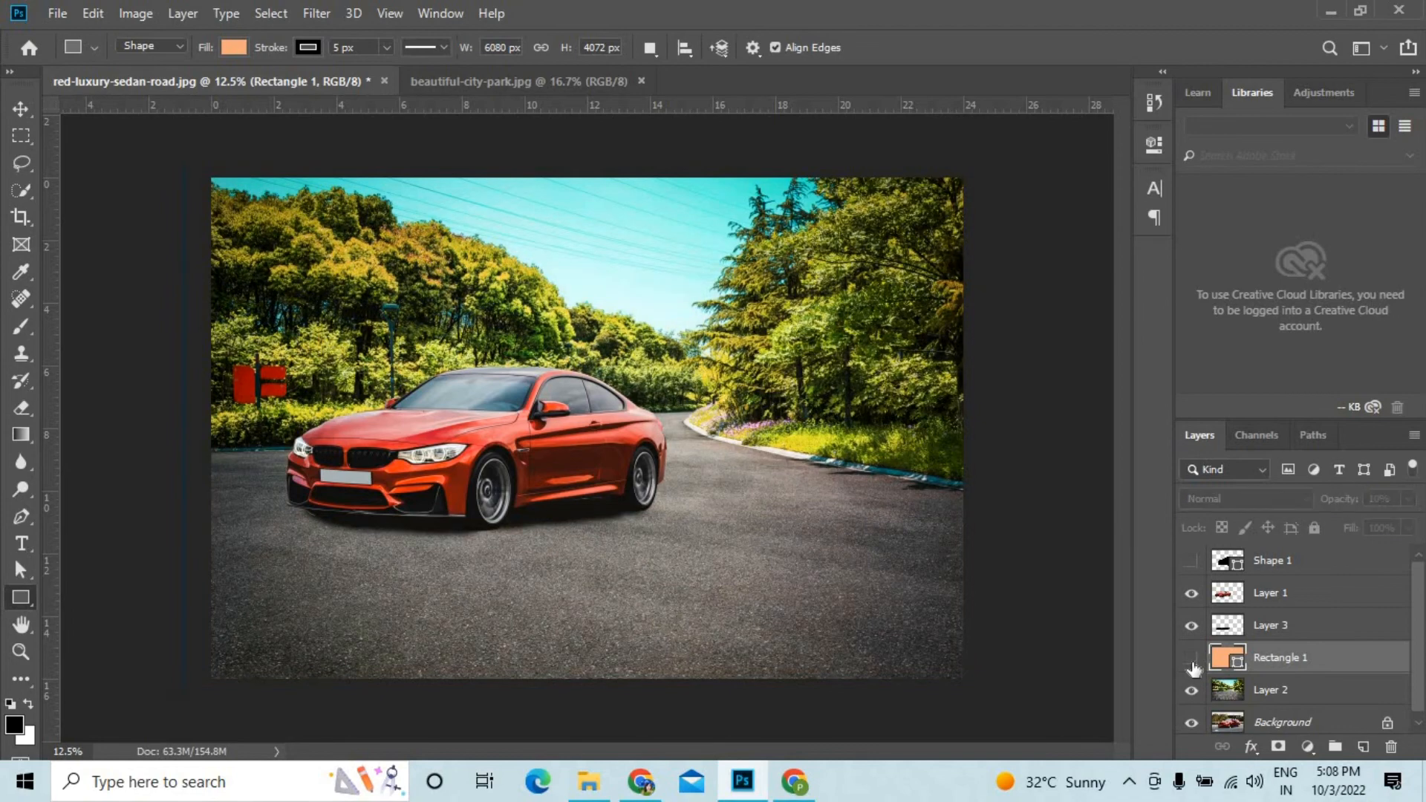
click(1191, 660)
click(1192, 660)
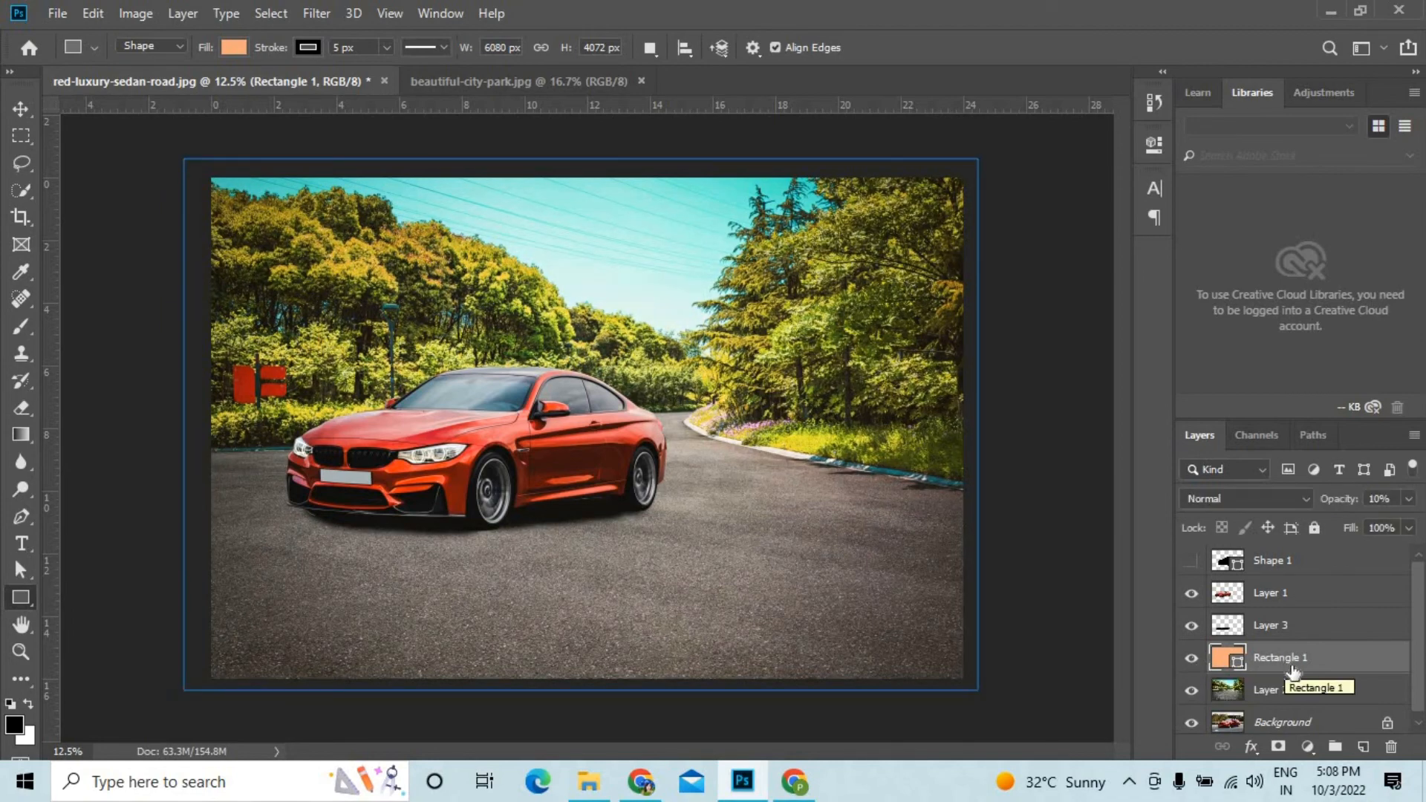
click(20, 109)
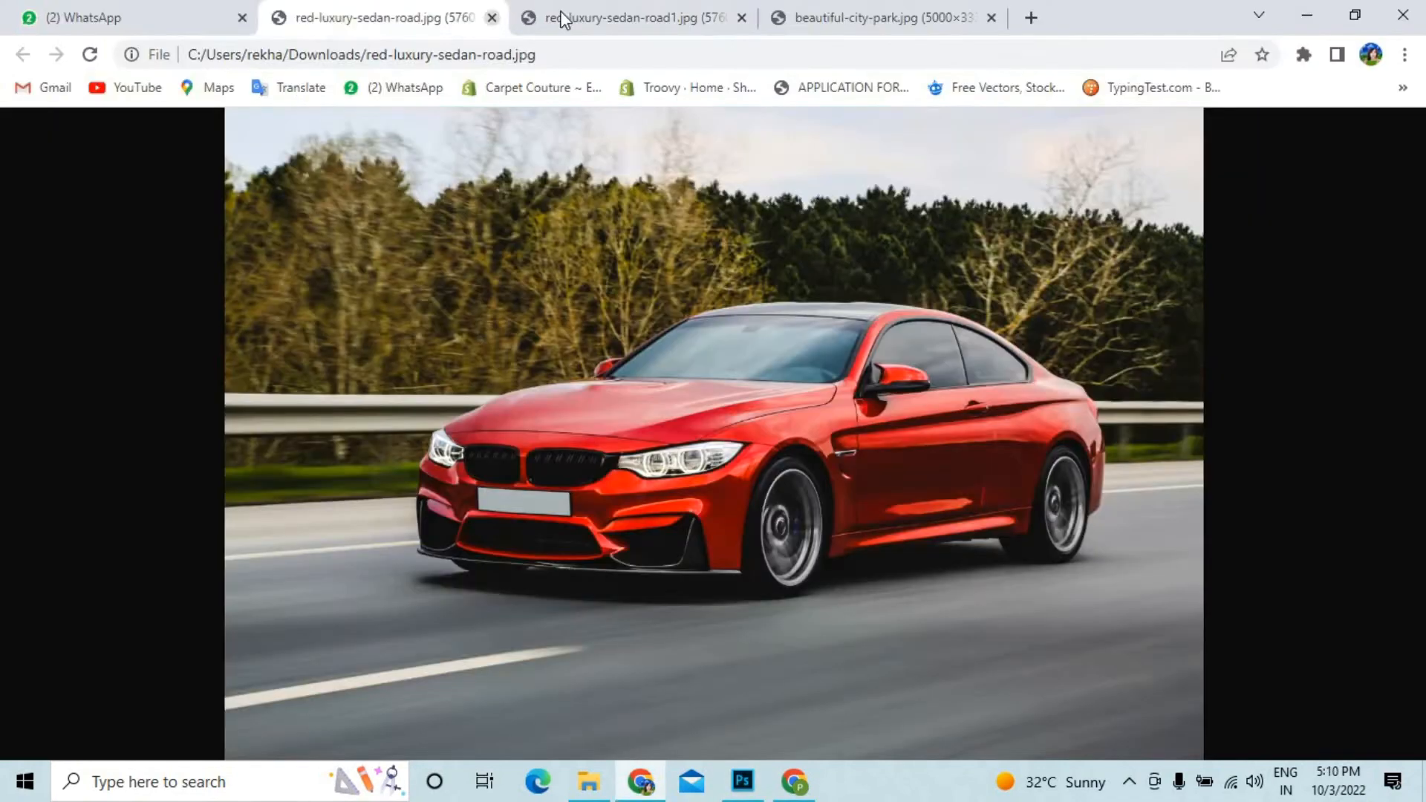
Look through red-luxury-sedan-road1.jpg and beautiful-city-park.jpg in the browser to compare the images.
key(ctrl+Tab)
click(916, 9)
click(572, 10)
click(846, 15)
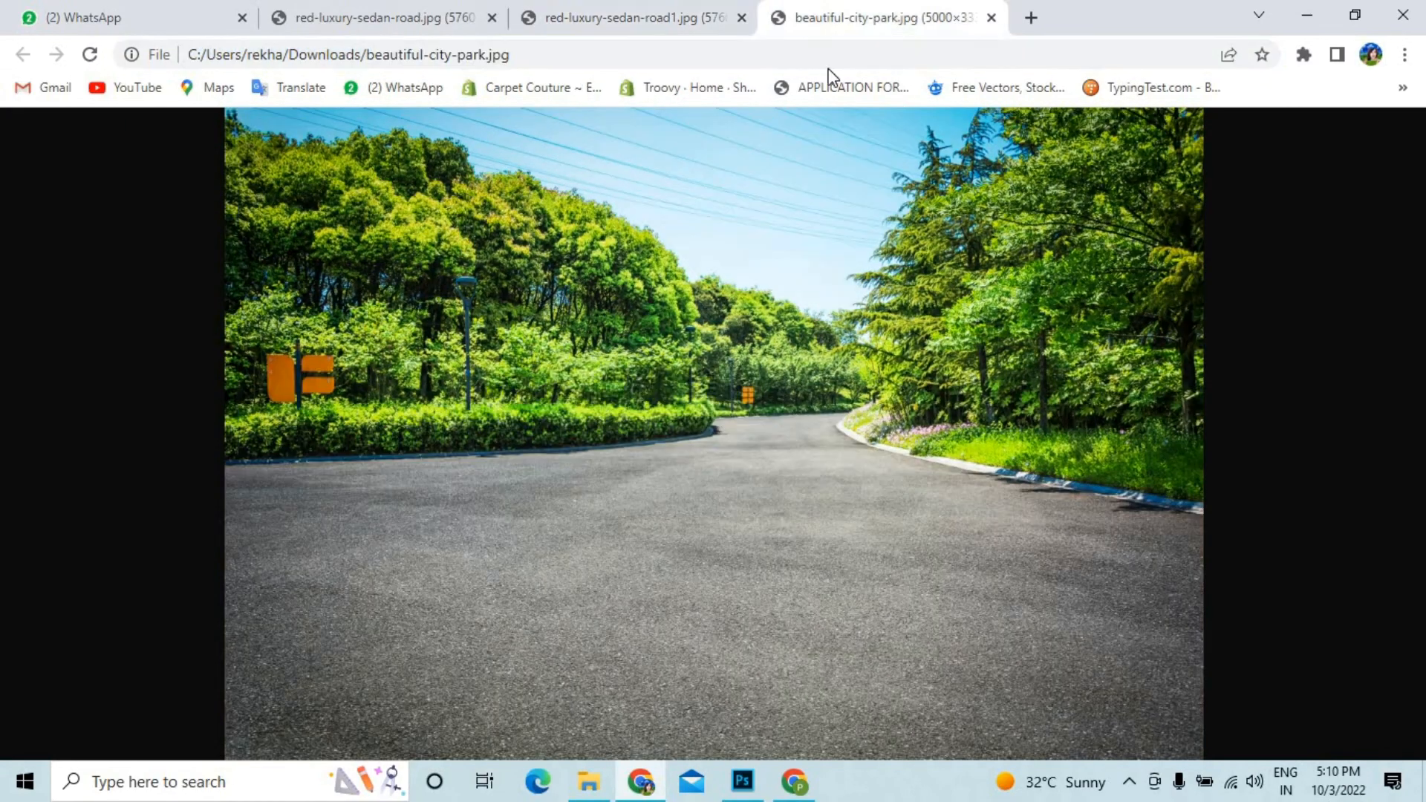
Compare the exported composite red-luxury-sedan-road1.jpg with its source images red-luxury-sedan-road.jpg and beautiful-city-park.jpg.
click(661, 7)
click(475, 11)
click(595, 12)
click(831, 10)
click(705, 7)
click(829, 6)
click(623, 9)
click(822, 6)
click(666, 11)
click(903, 15)
click(635, 9)
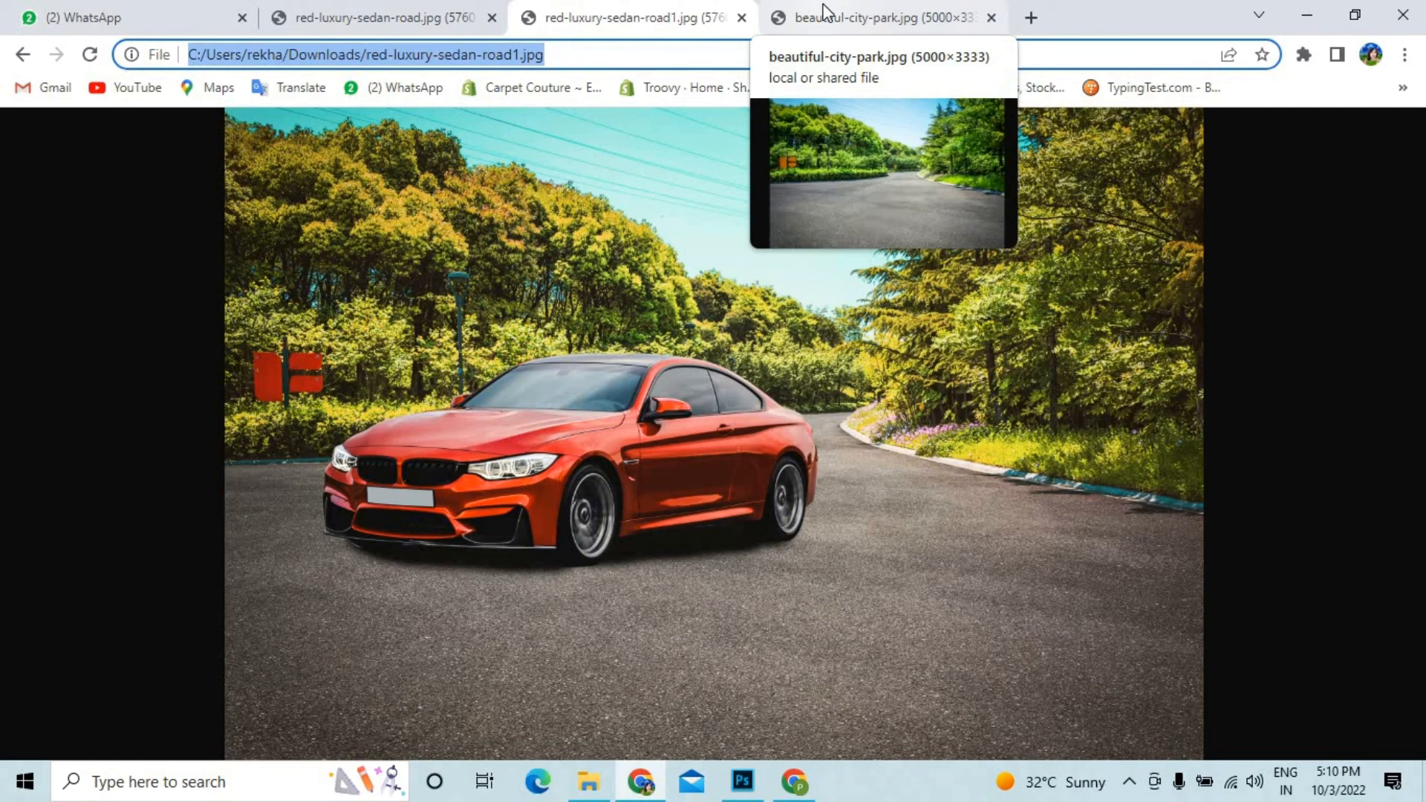
click(414, 16)
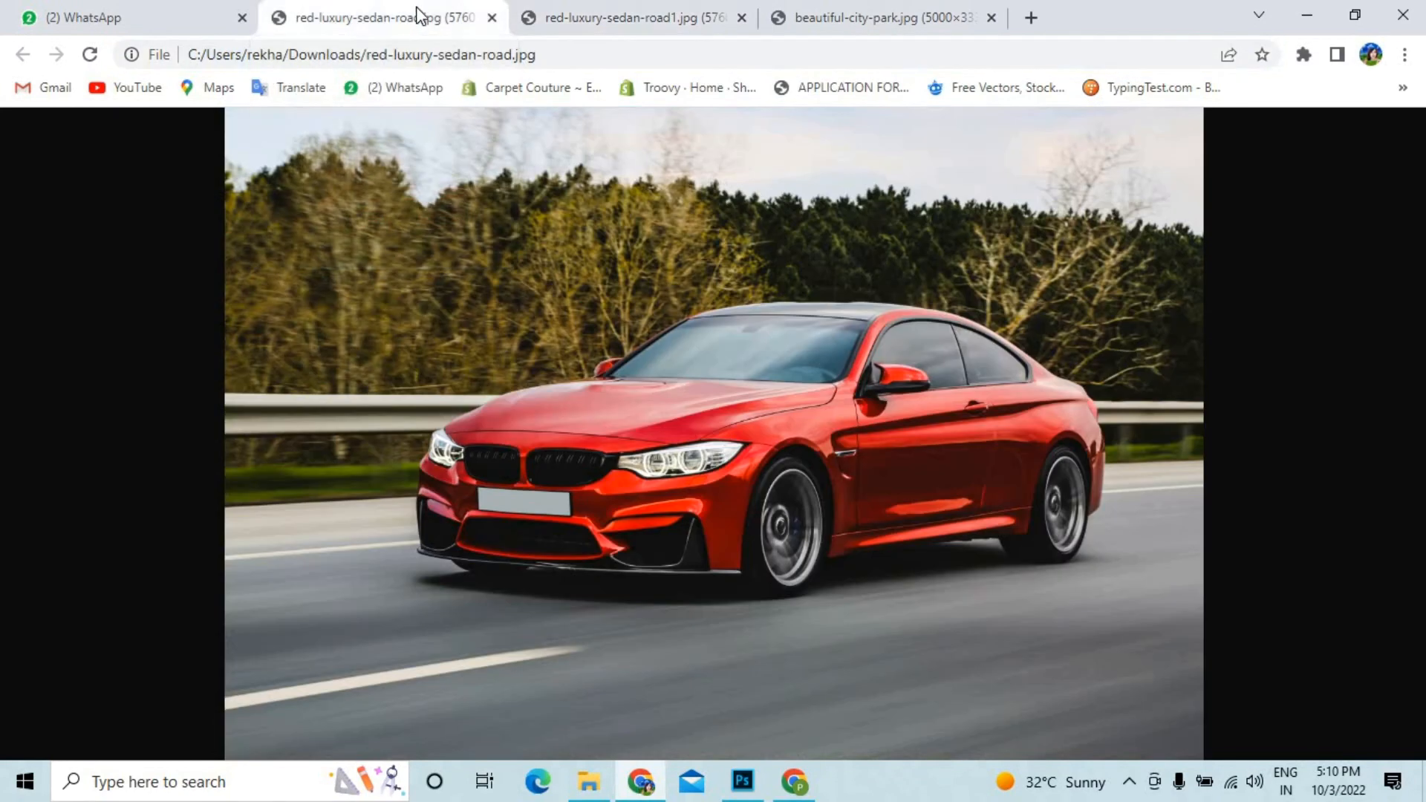
click(631, 16)
click(836, 3)
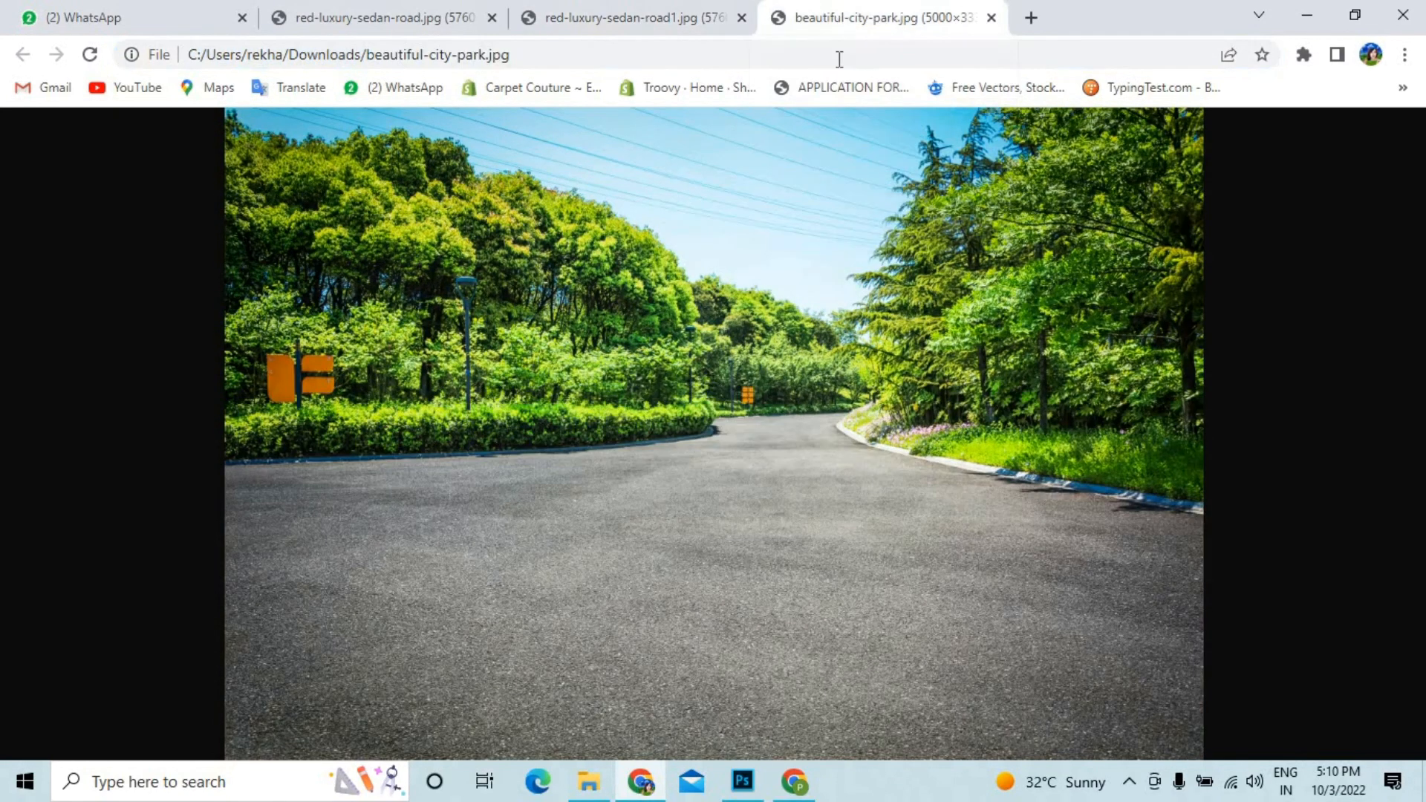
Switch to Photoshop to view the composite, and minimize the Photoshop, browser and Downloads folder windows to reach the desktop.
click(743, 782)
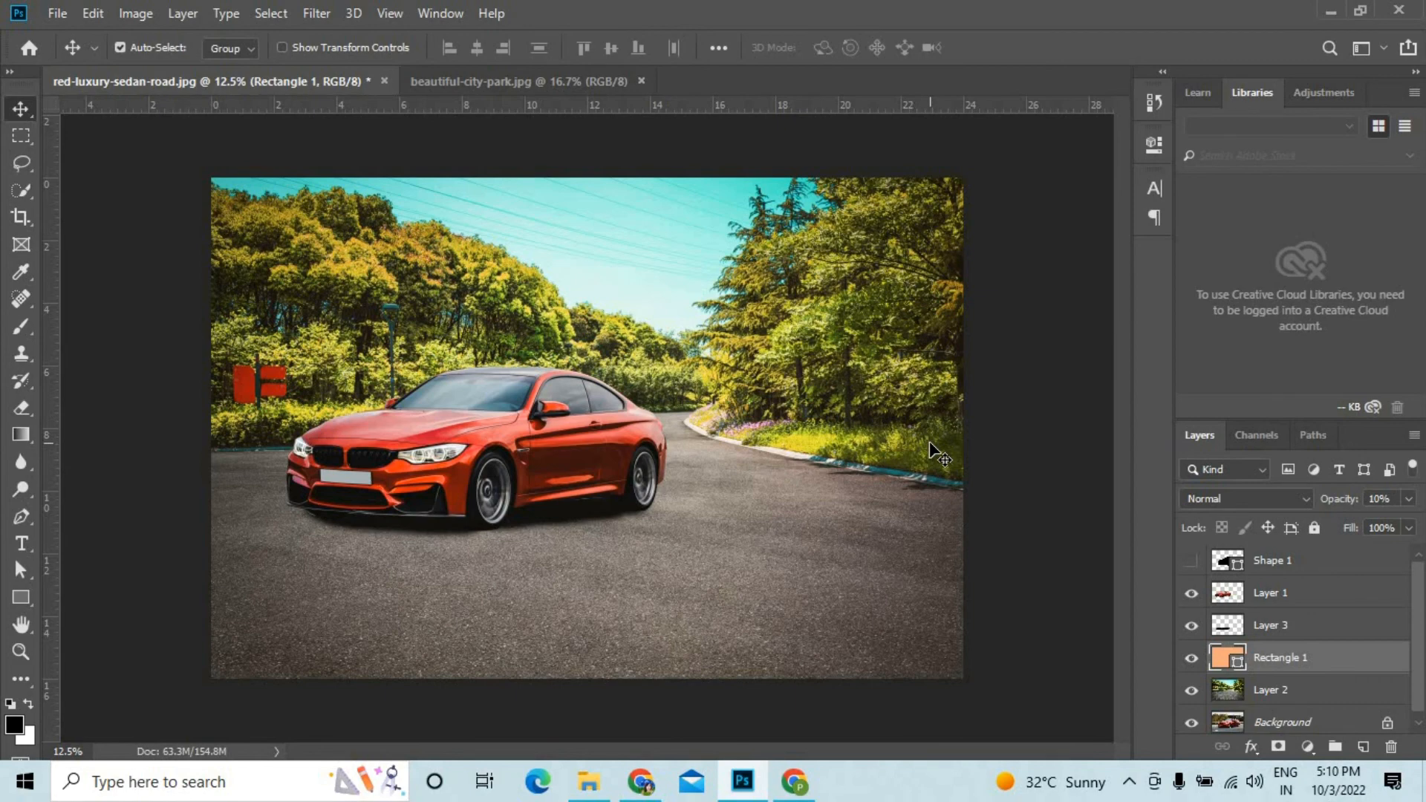
click(1327, 14)
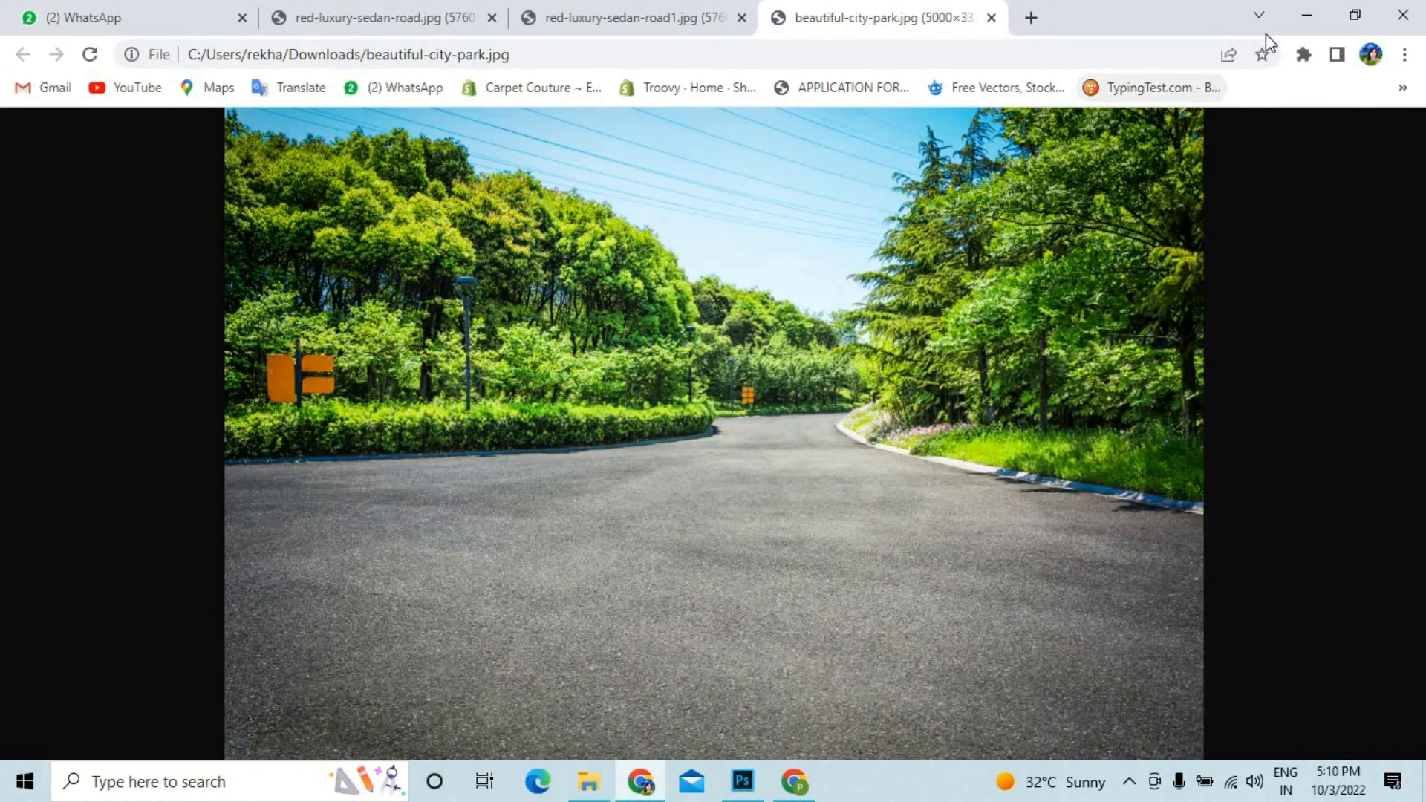
click(1308, 18)
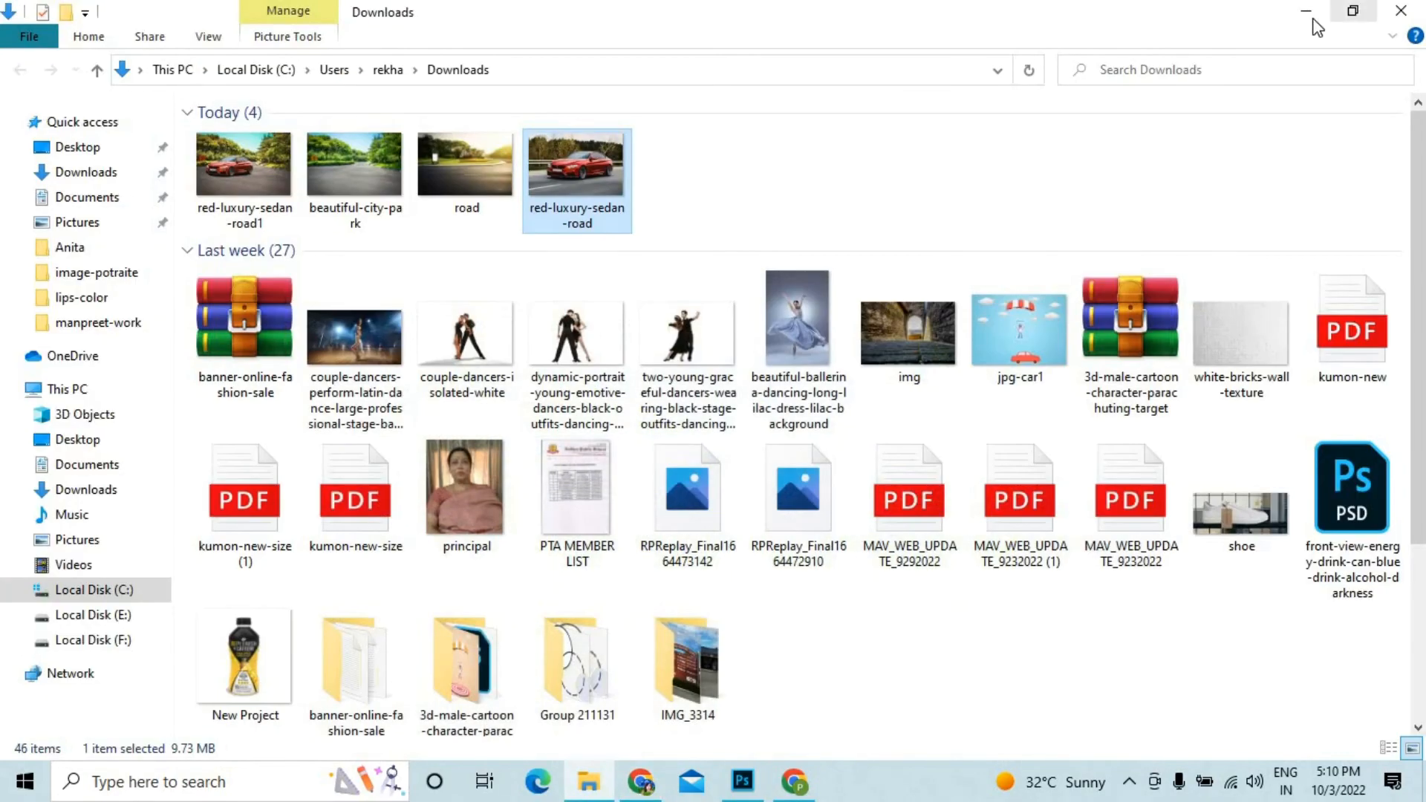
click(1313, 20)
right_click(915, 281)
click(959, 343)
click(1129, 781)
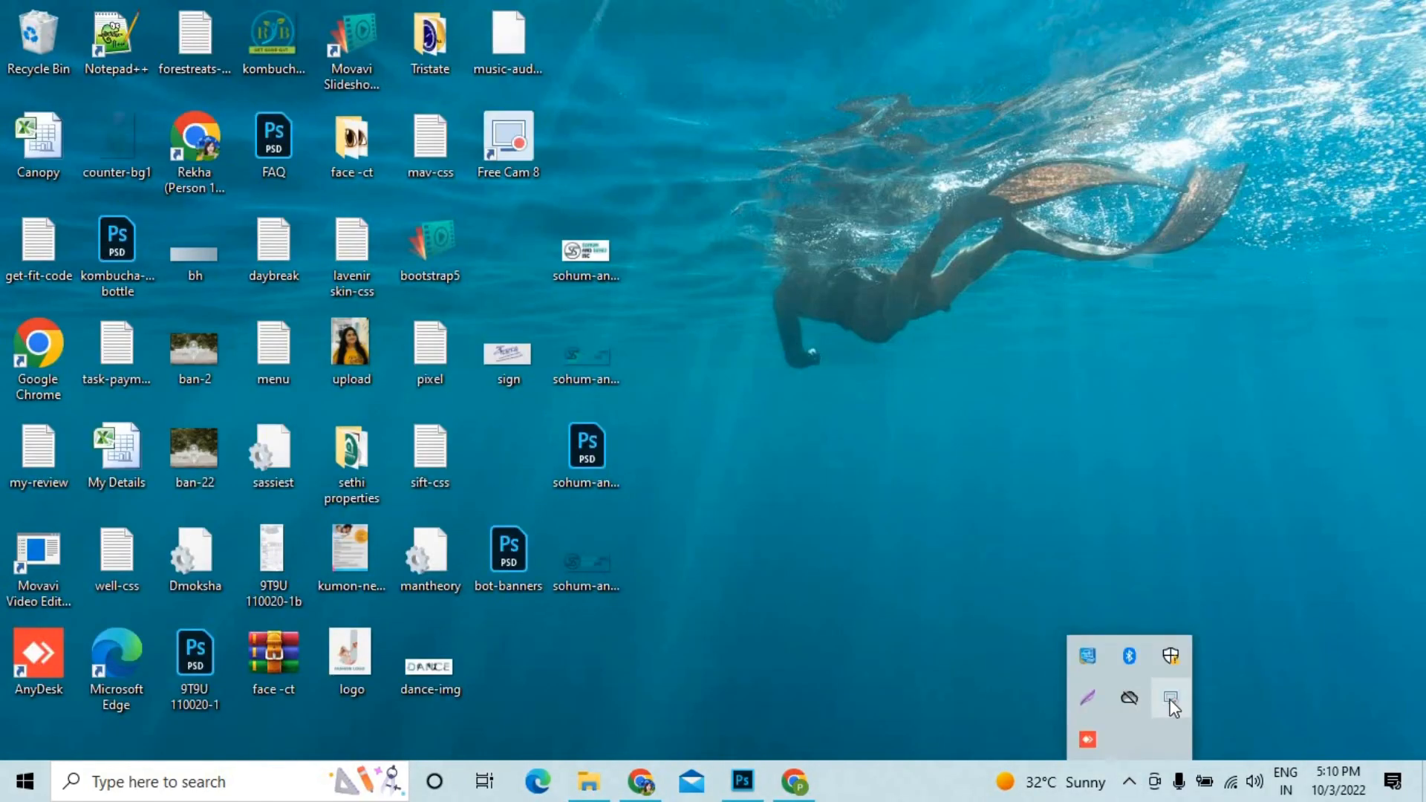